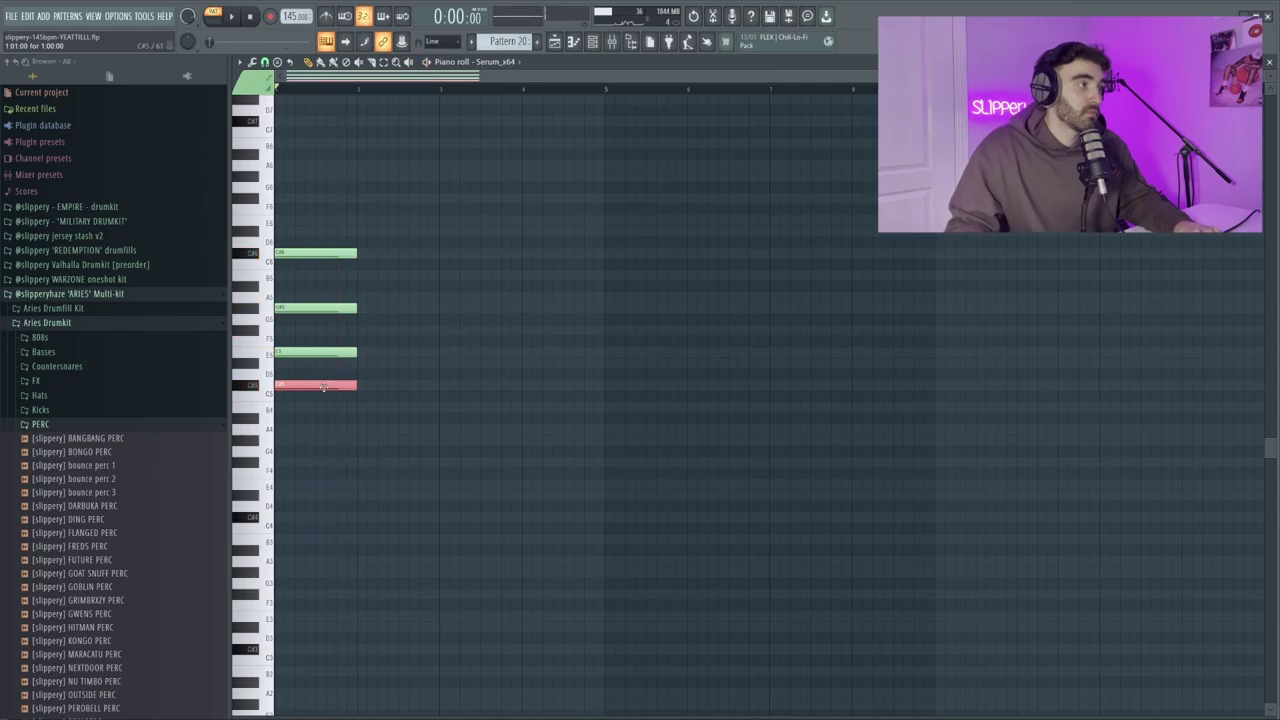
- Add a C#4 bass note an octave below the first chord's root and a short E5 passing note before the final chord
{"action": "left_click_drag", "start_coordinate": [323, 387], "coordinate": [323, 514]}
{"action": "key", "text": "space"}
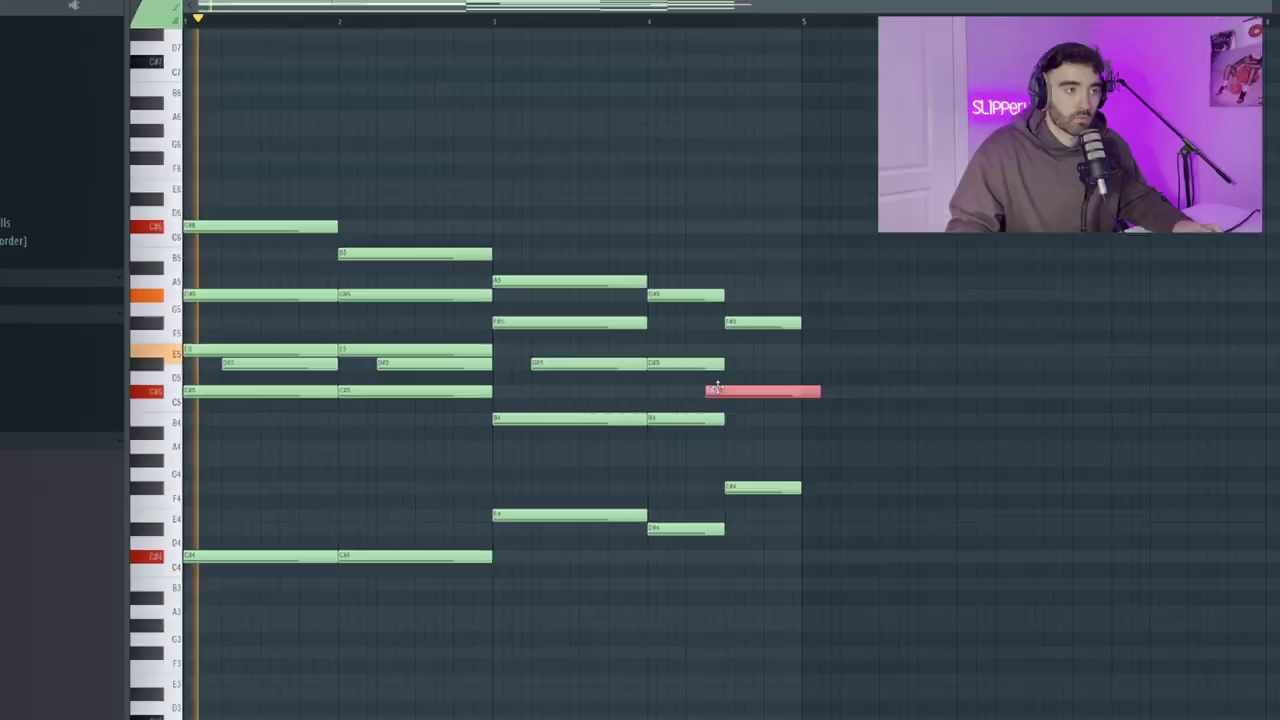
{"action": "left_click_drag", "start_coordinate": [819, 390], "coordinate": [708, 350]}
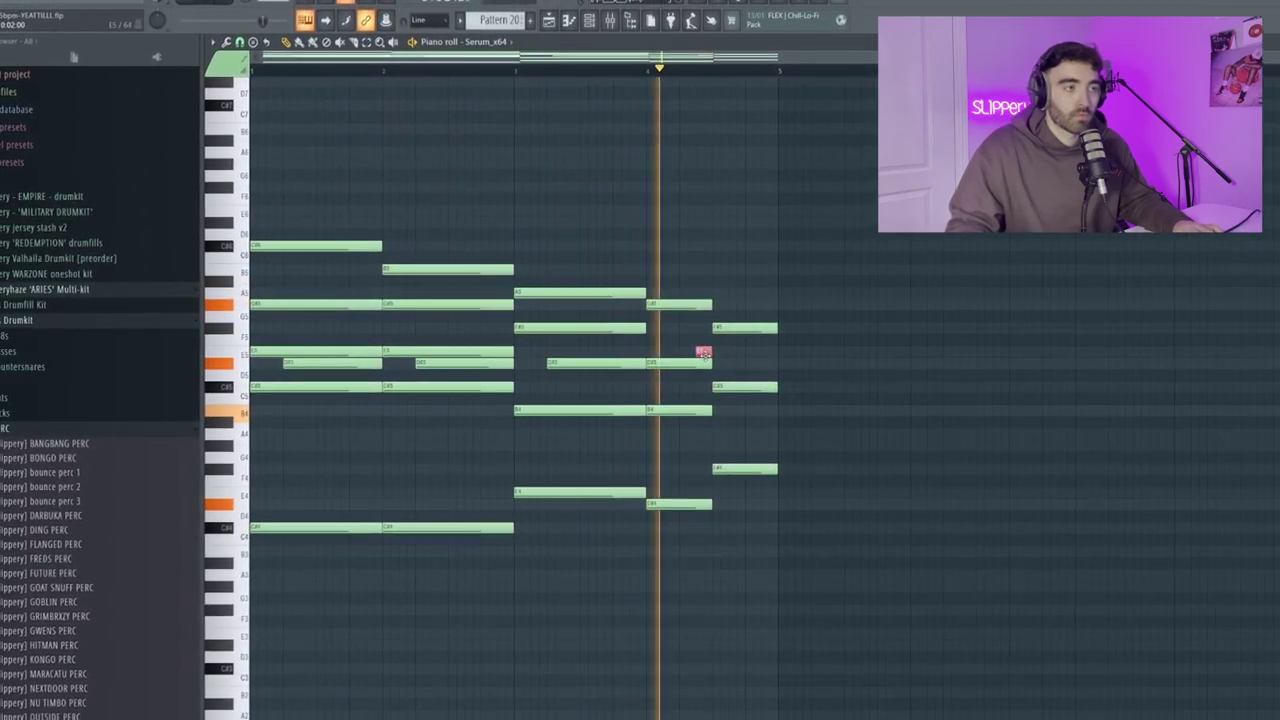
{"action": "key", "text": "space"}
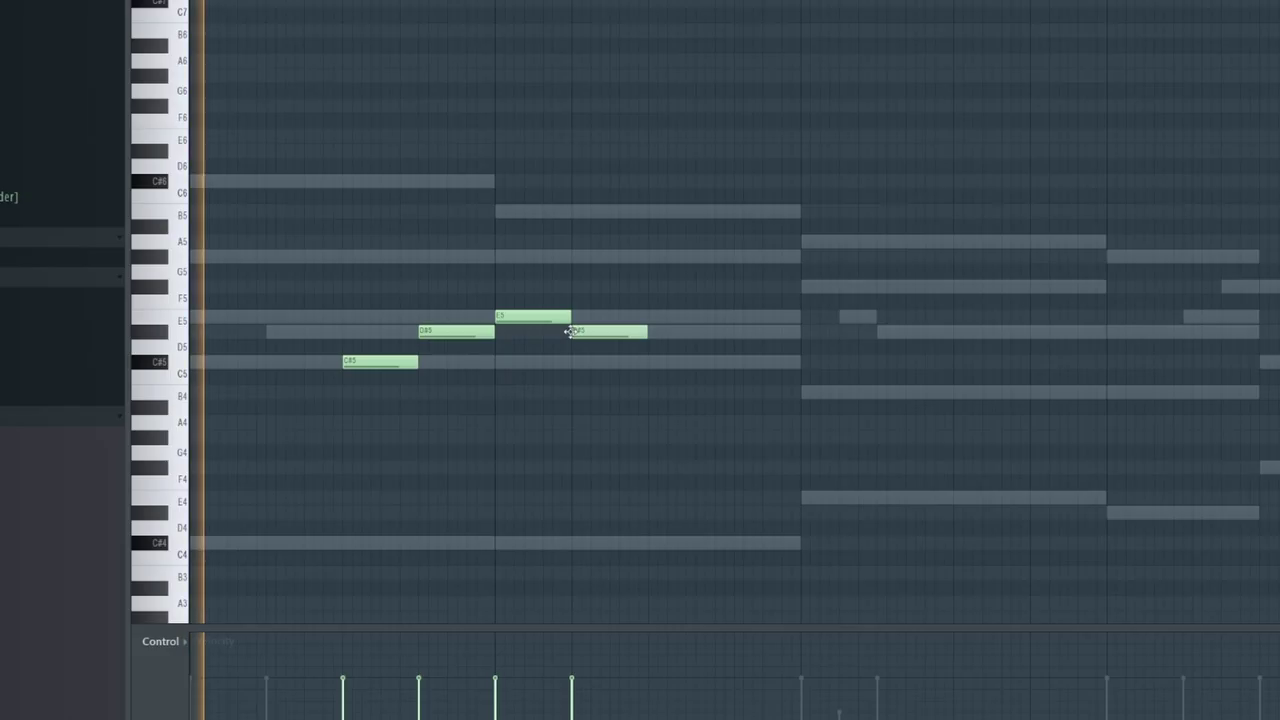
- Lengthen the second D#5 melody note and add a short G#5 note that ends at bar 3, checking against playback
{"action": "scroll", "coordinate": [600, 350], "scroll_direction": "down", "scroll_amount": 3}
{"action": "scroll", "coordinate": [437, 386], "scroll_direction": "up", "scroll_amount": 3}
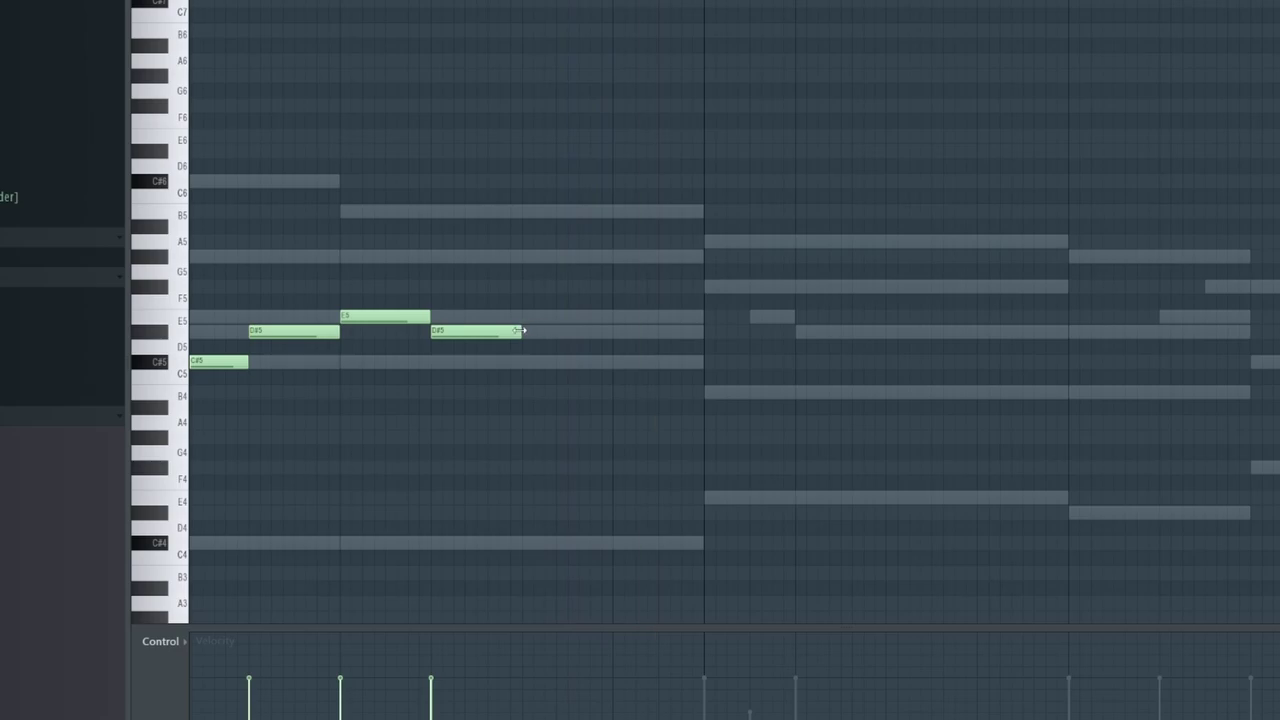
{"action": "left_click_drag", "start_coordinate": [603, 335], "coordinate": [612, 335]}
{"action": "key", "text": "space"}
{"action": "left_click", "coordinate": [620, 316]}
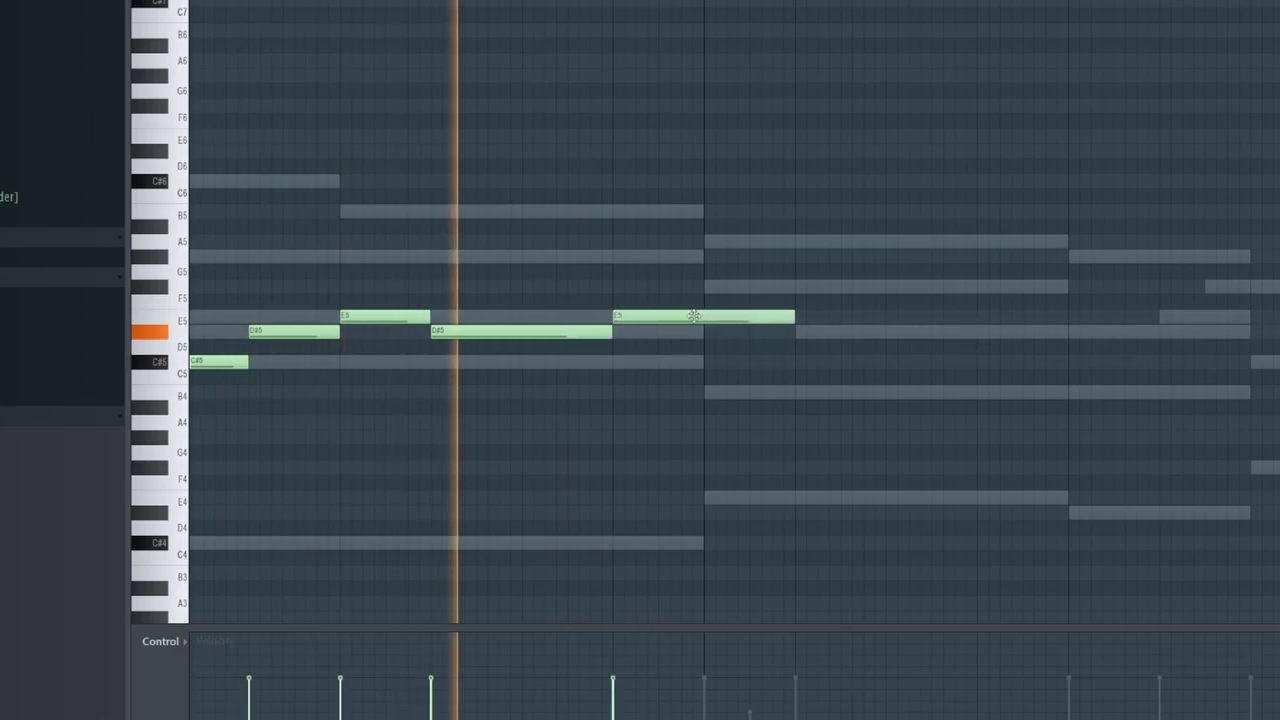
{"action": "left_click_drag", "start_coordinate": [790, 316], "coordinate": [704, 316]}
{"action": "key", "text": "space"}
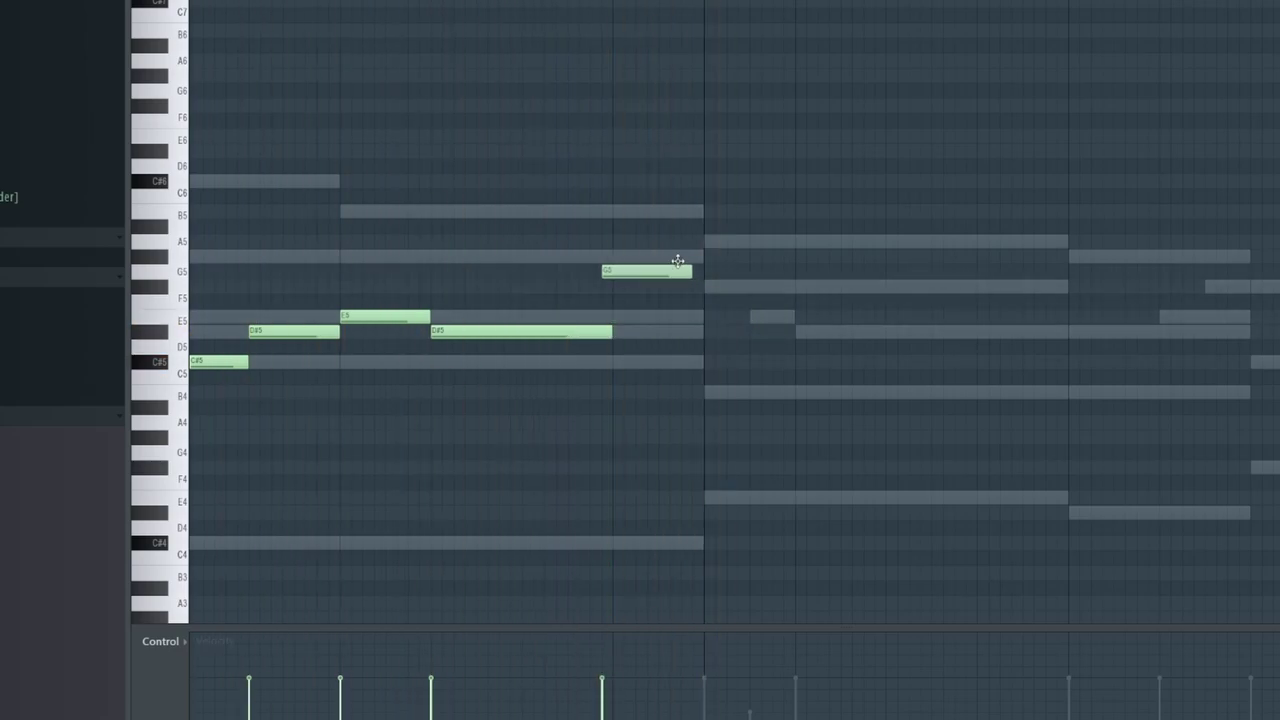
{"action": "key", "text": "space"}
{"action": "scroll", "coordinate": [735, 265], "scroll_direction": "down", "scroll_amount": 2}
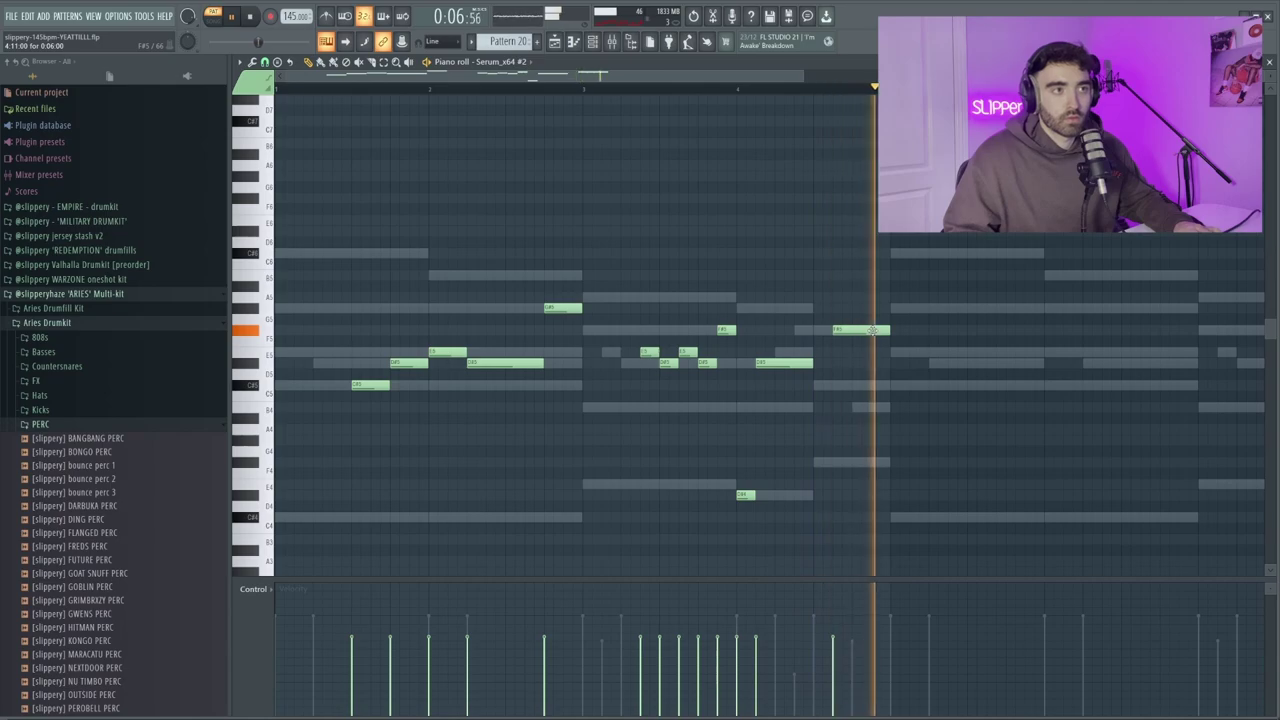
- Duplicate the whole four-bar counter-melody into bars 5 to 8
{"action": "scroll", "coordinate": [871, 340], "scroll_direction": "down", "scroll_amount": 1}
{"action": "scroll", "coordinate": [871, 340], "scroll_direction": "down", "scroll_amount": 1}
{"action": "key", "text": "ctrl+a"}
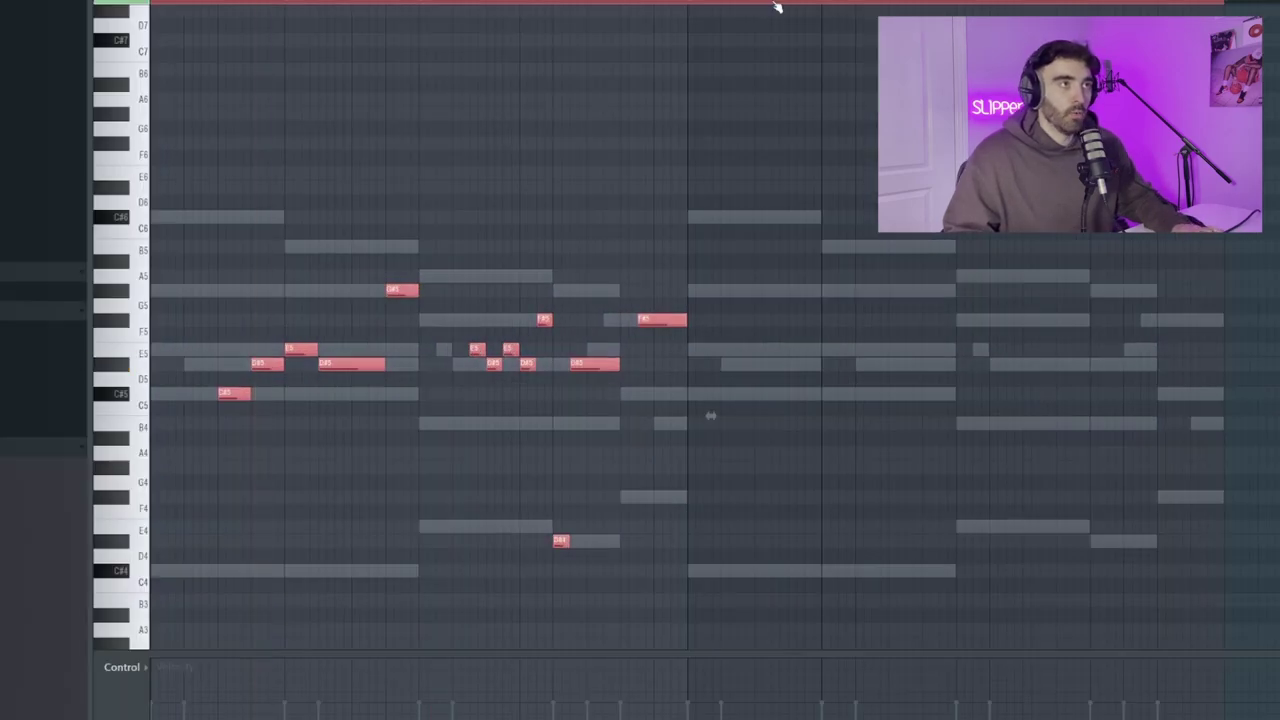
{"action": "key", "text": "ctrl+b"}
{"action": "key", "text": "ctrl+d"}
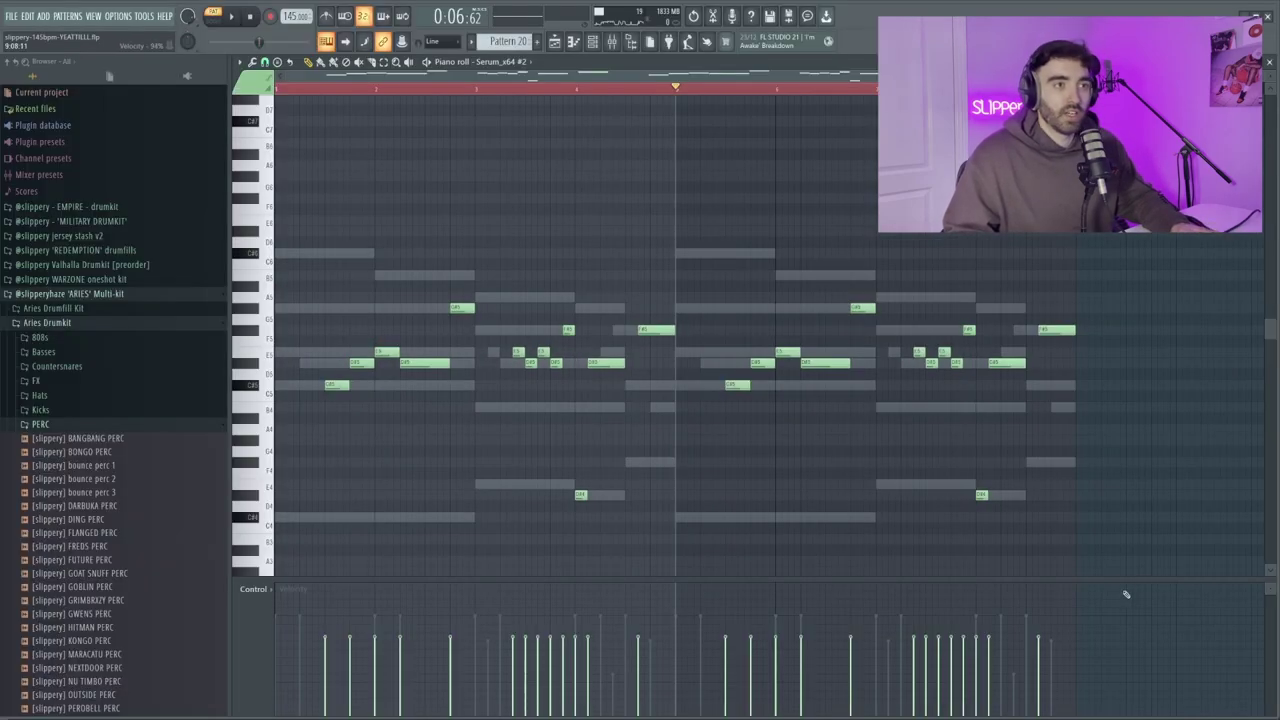
- Transpose the counter-melody copy in bars 5 to 8 up one octave and play it back
{"action": "left_click_drag", "start_coordinate": [1143, 543], "coordinate": [725, 268]}
{"action": "key", "text": "ctrl+Up"}
{"action": "key", "text": "space"}
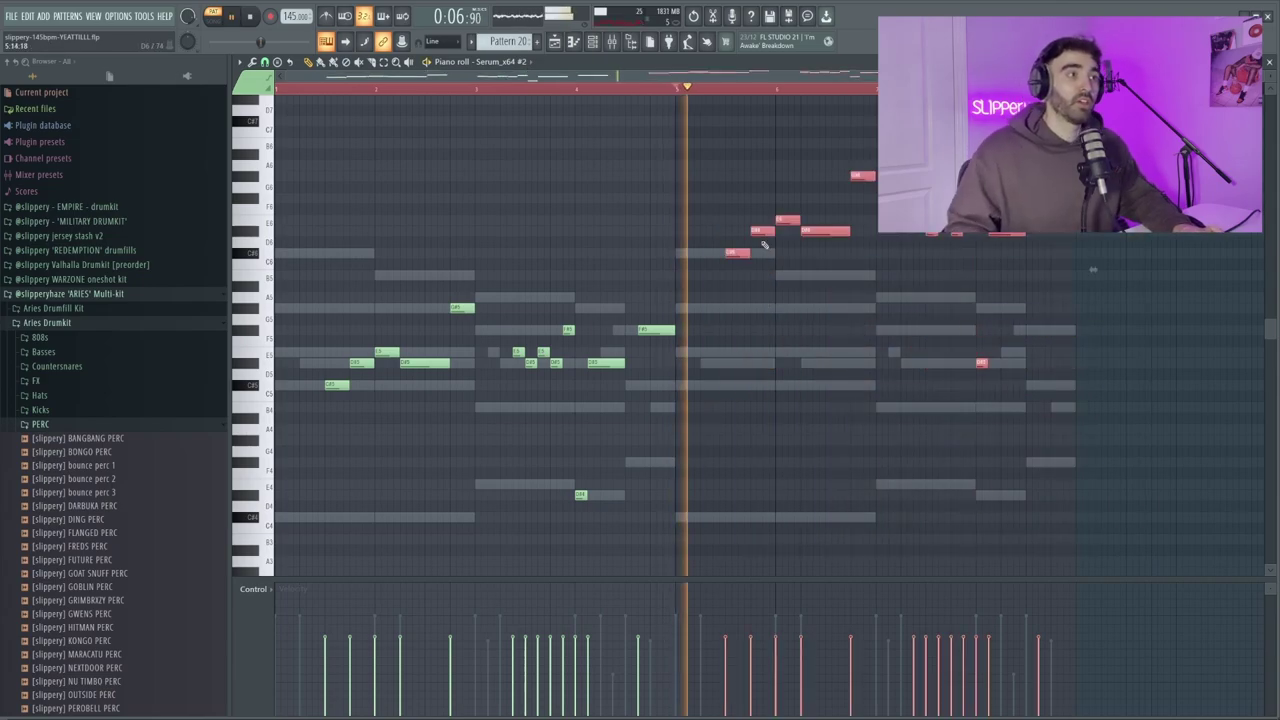
{"action": "scroll", "coordinate": [777, 318], "scroll_direction": "down", "scroll_amount": 1}
{"action": "key", "text": "ctrl+d"}
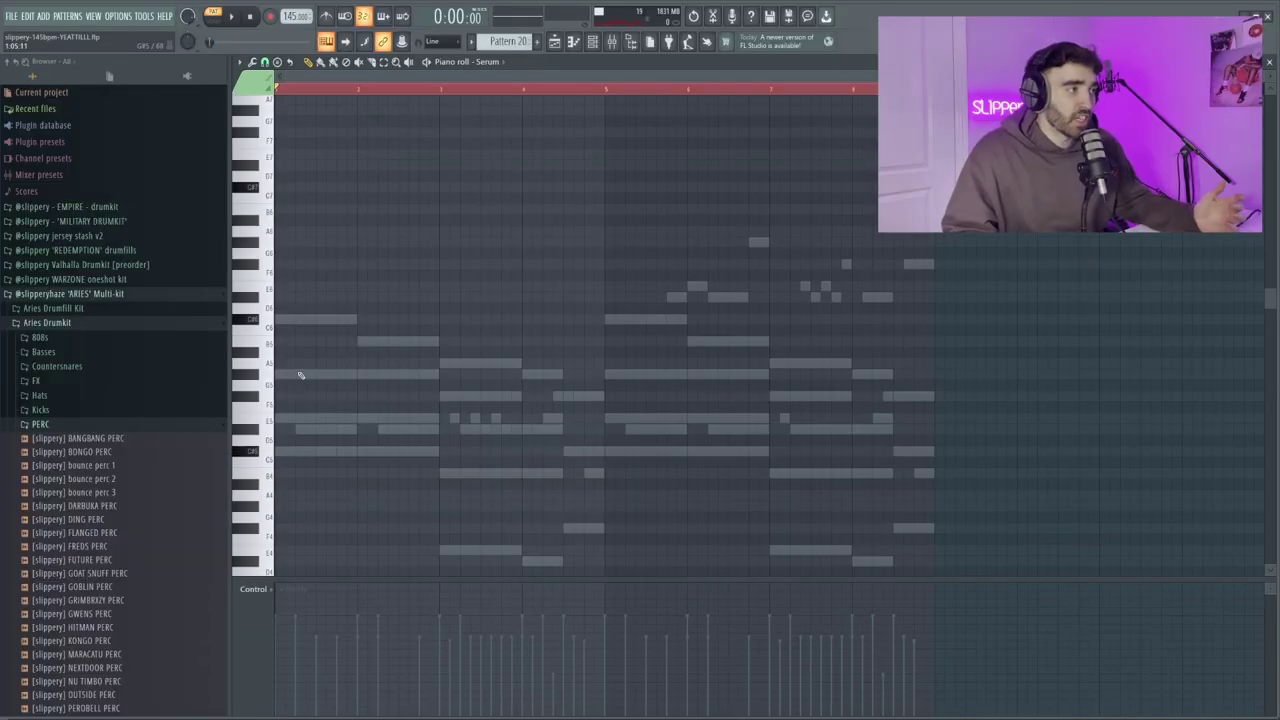
- Layer the upper chord notes two octaves higher across bars 1 to 8 in the Serum channel
{"action": "key", "text": "ctrl+a"}
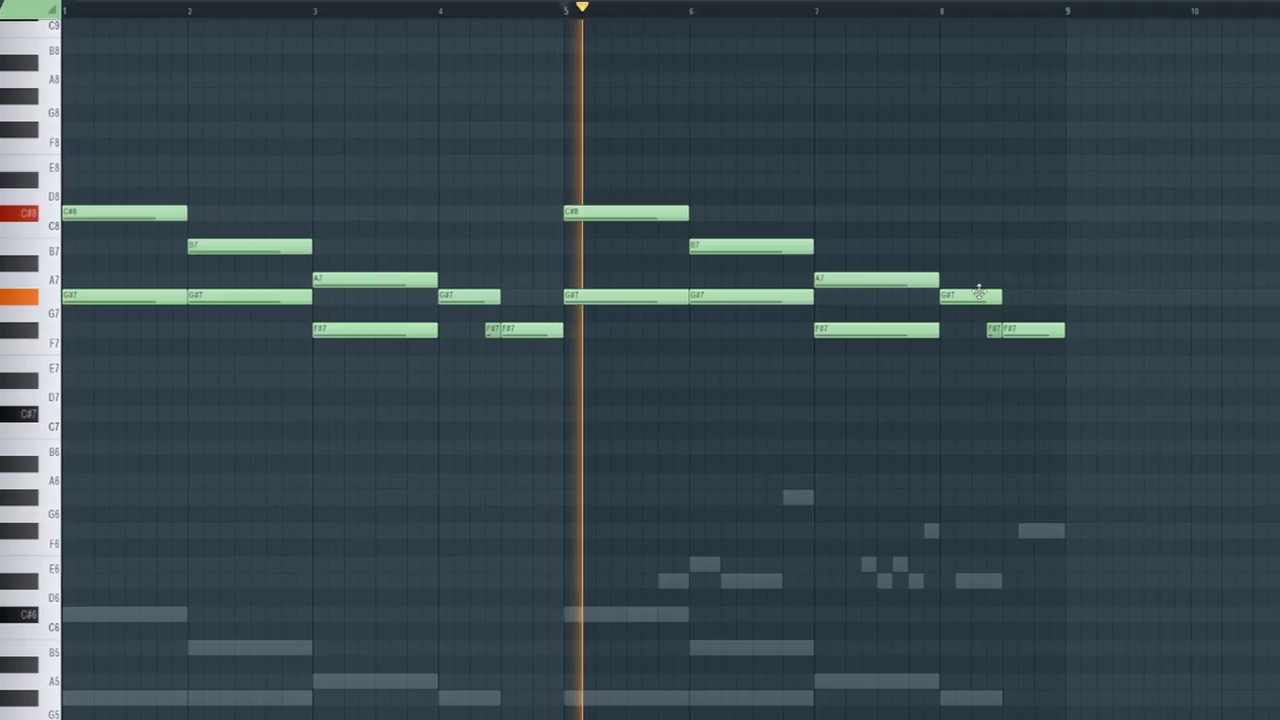
{"action": "scroll", "coordinate": [1074, 417], "scroll_direction": "up", "scroll_amount": 2}
{"action": "scroll", "coordinate": [1066, 417], "scroll_direction": "down", "scroll_amount": 3}
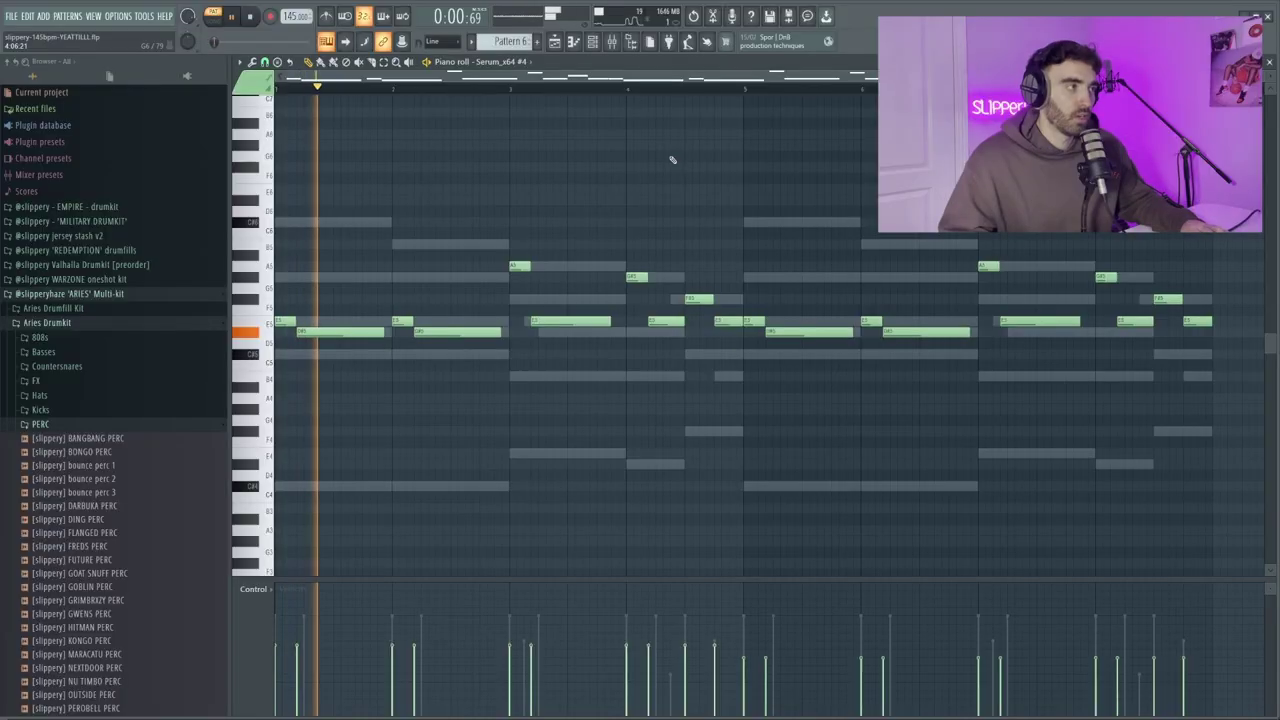
- Listen through the Serum_x64 #4 melody and the Track 13 (consolidated) loop in the playlist
{"action": "scroll", "coordinate": [672, 160], "scroll_direction": "down", "scroll_amount": 1}
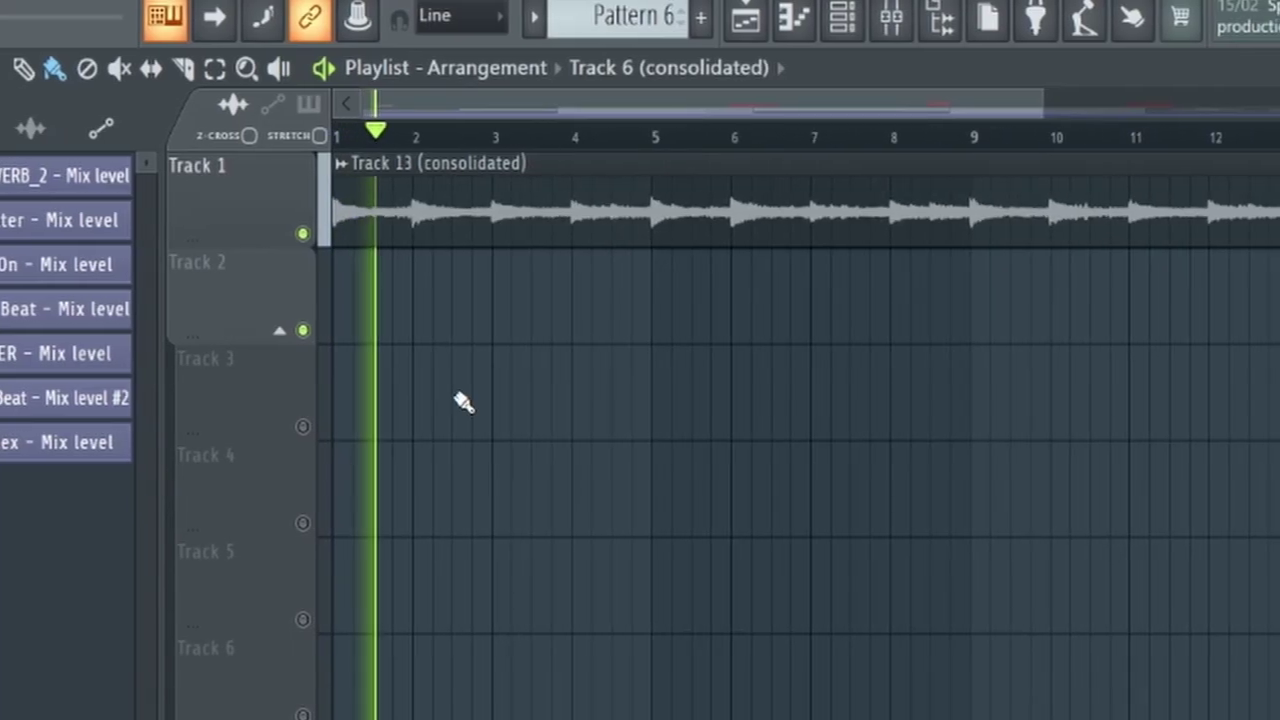
{"action": "scroll", "coordinate": [531, 400], "scroll_direction": "down", "scroll_amount": 4}
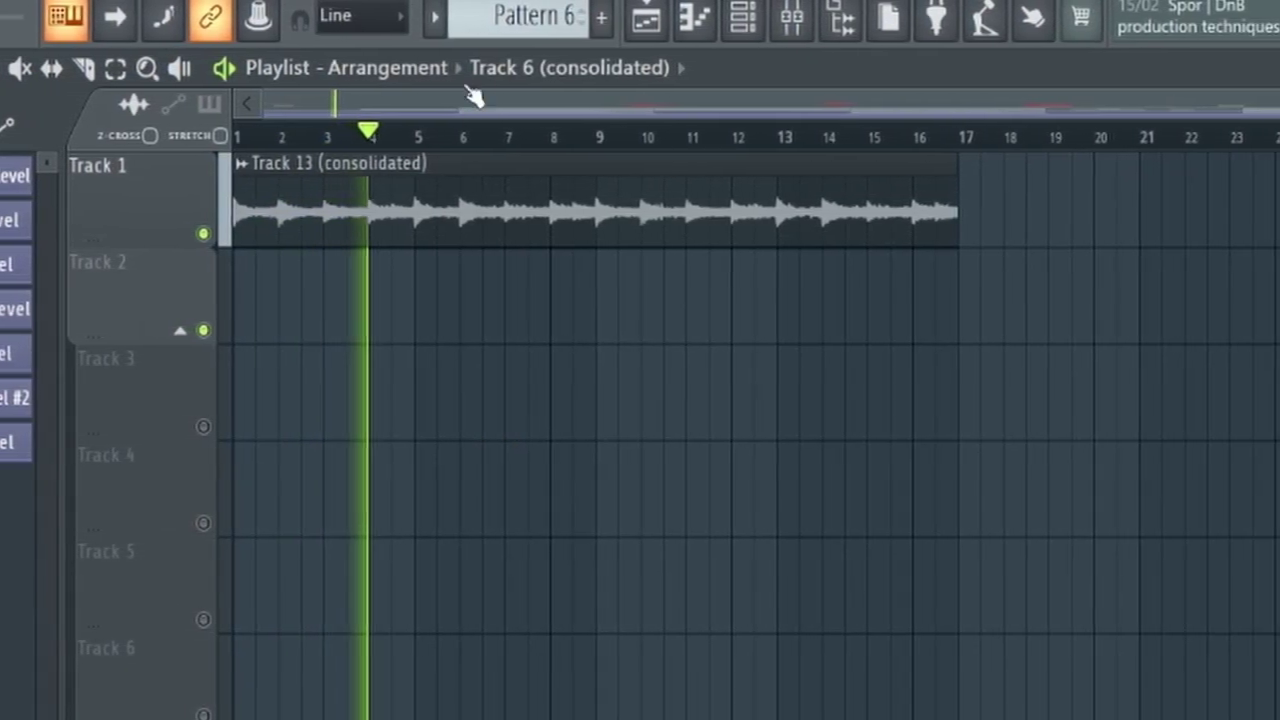
{"action": "scroll", "coordinate": [250, 330], "scroll_direction": "up", "scroll_amount": 2}
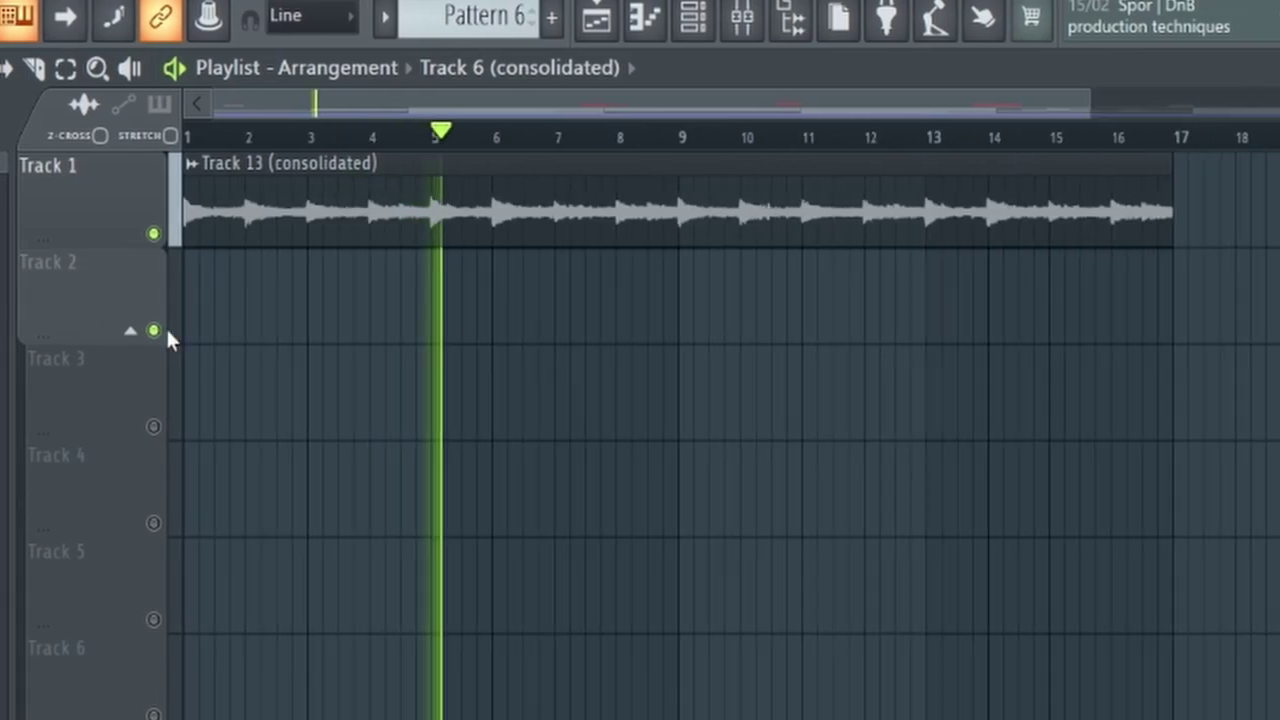
{"action": "scroll", "coordinate": [200, 300], "scroll_direction": "up", "scroll_amount": 2}
{"action": "scroll", "coordinate": [294, 423], "scroll_direction": "up", "scroll_amount": 1}
{"action": "scroll", "coordinate": [294, 449], "scroll_direction": "down", "scroll_amount": 3}
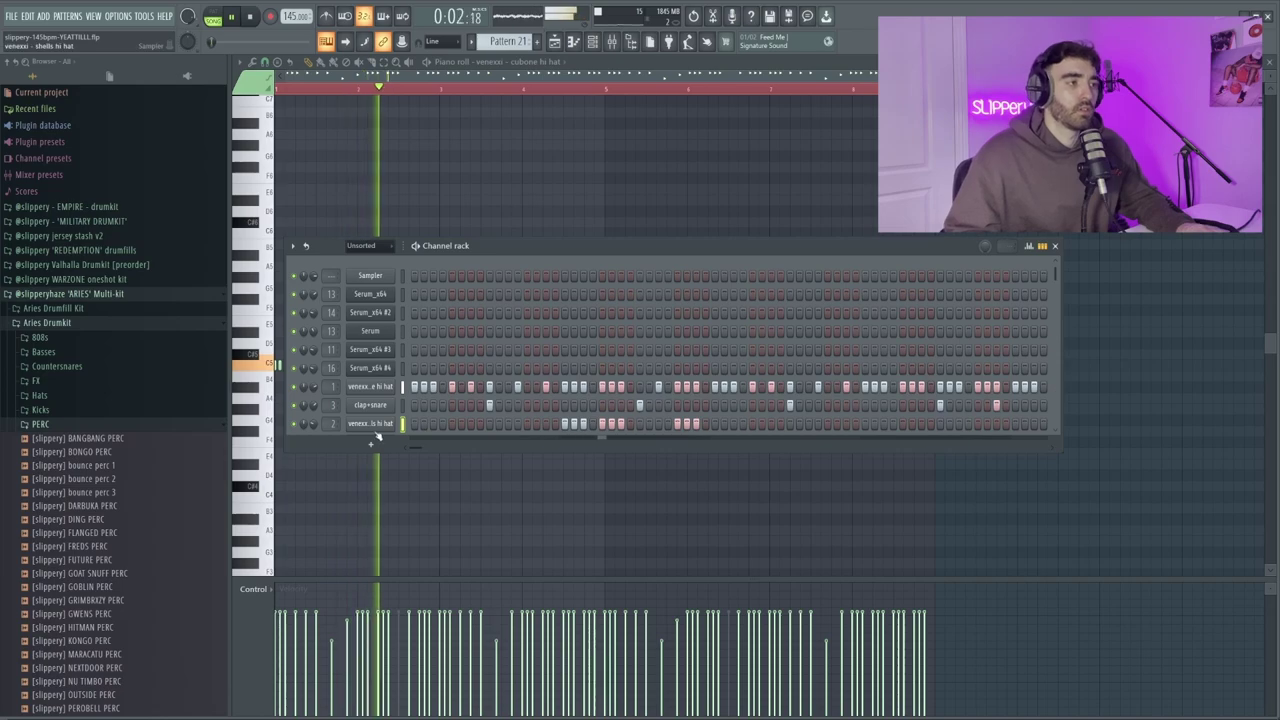
- Program a sparse pattern for the !!!! zay snare channel, with hits on steps 11, 15 and 35
{"action": "left_click", "coordinate": [507, 442]}
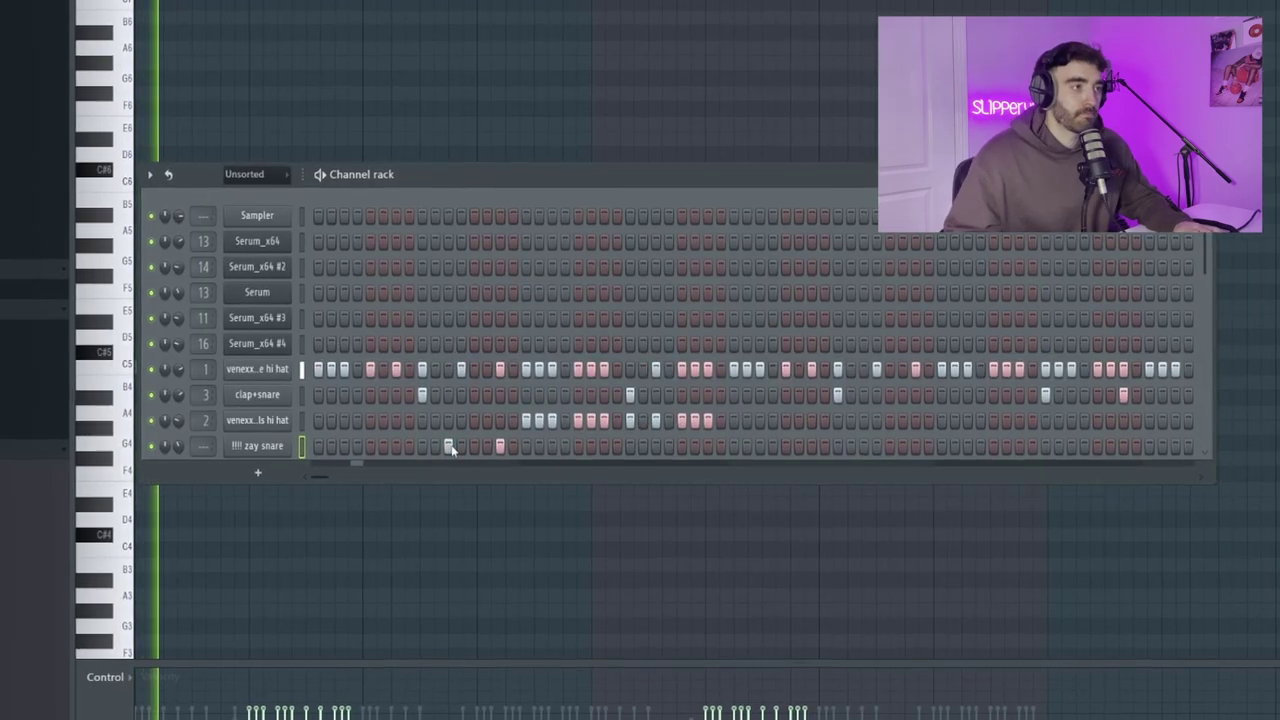
{"action": "left_click", "coordinate": [545, 442]}
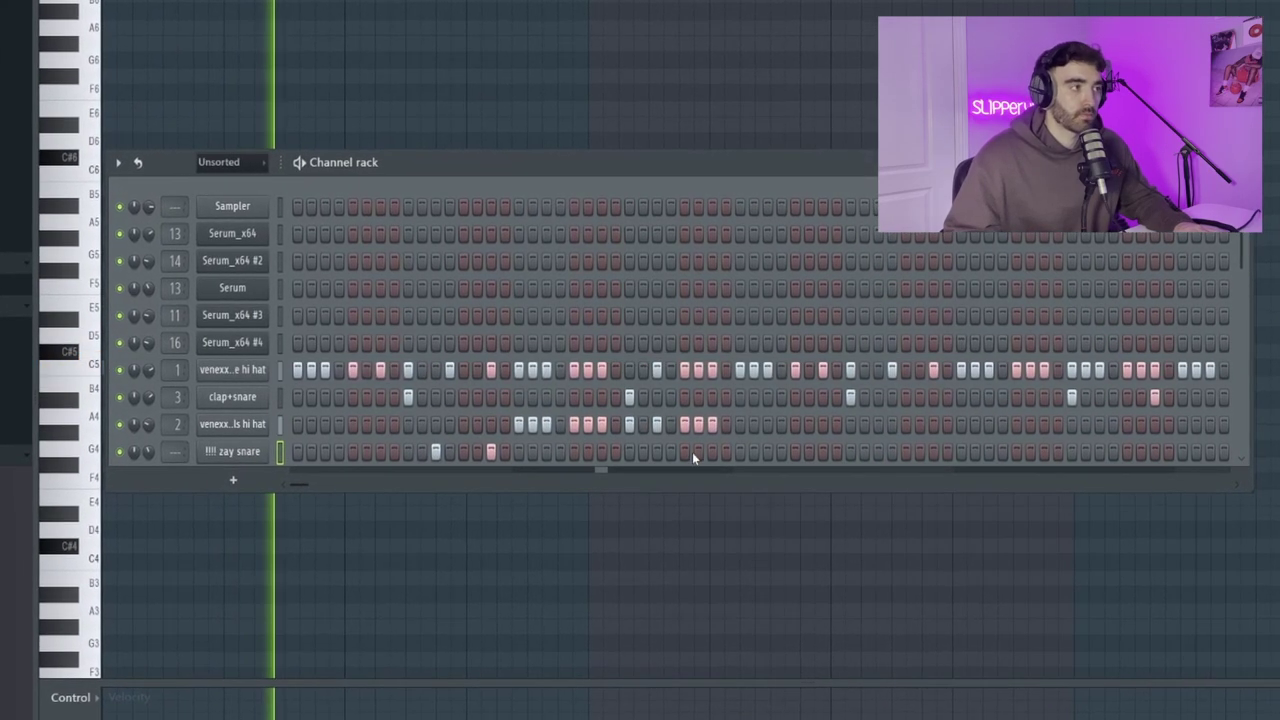
{"action": "left_click", "coordinate": [766, 450]}
{"action": "left_click", "coordinate": [834, 450]}
{"action": "right_click", "coordinate": [847, 457]}
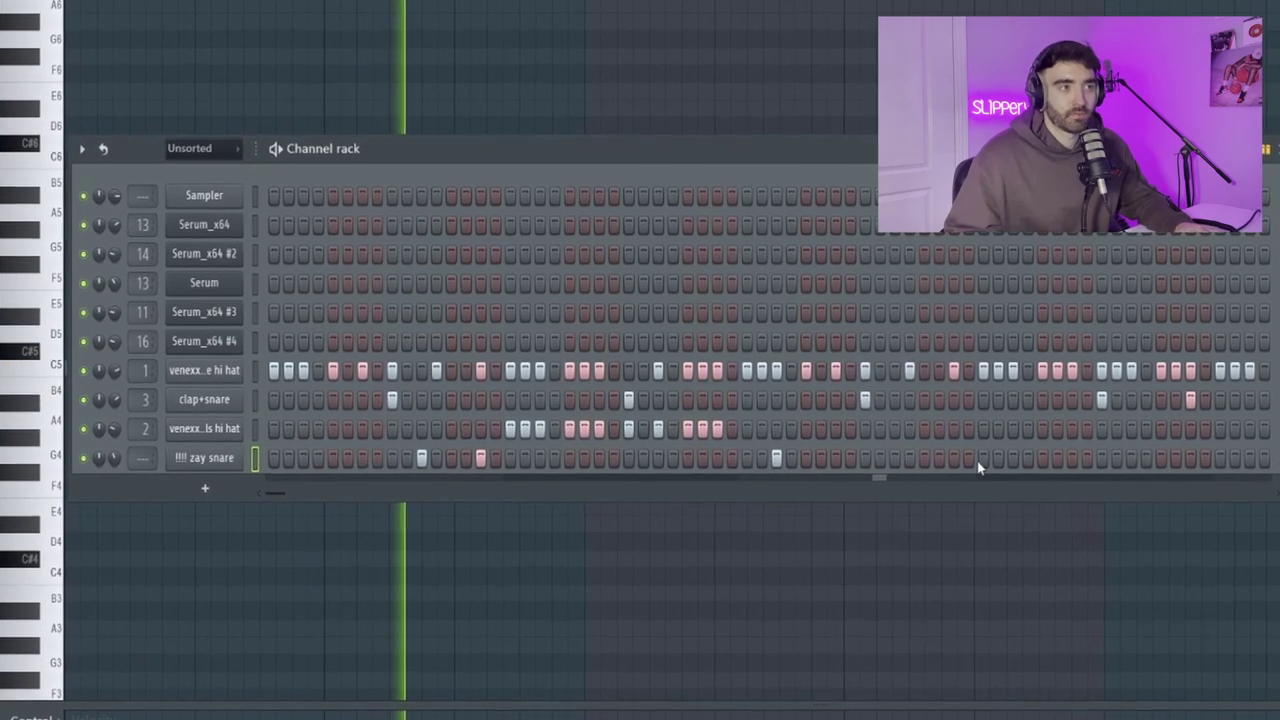
{"action": "left_click", "coordinate": [1065, 457]}
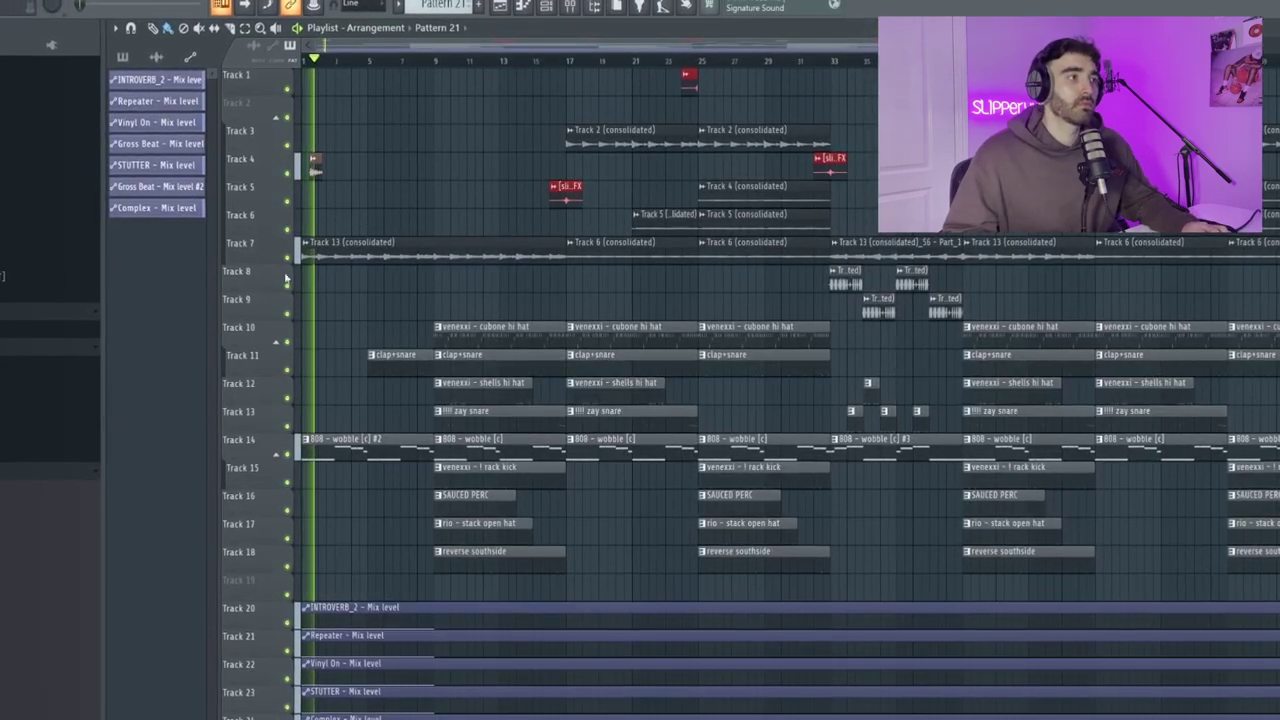
- Examine the notes of the 808 - wobble [c] #2 pattern and return to the playlist arrangement
{"action": "scroll", "coordinate": [287, 280], "scroll_direction": "up", "scroll_amount": 3}
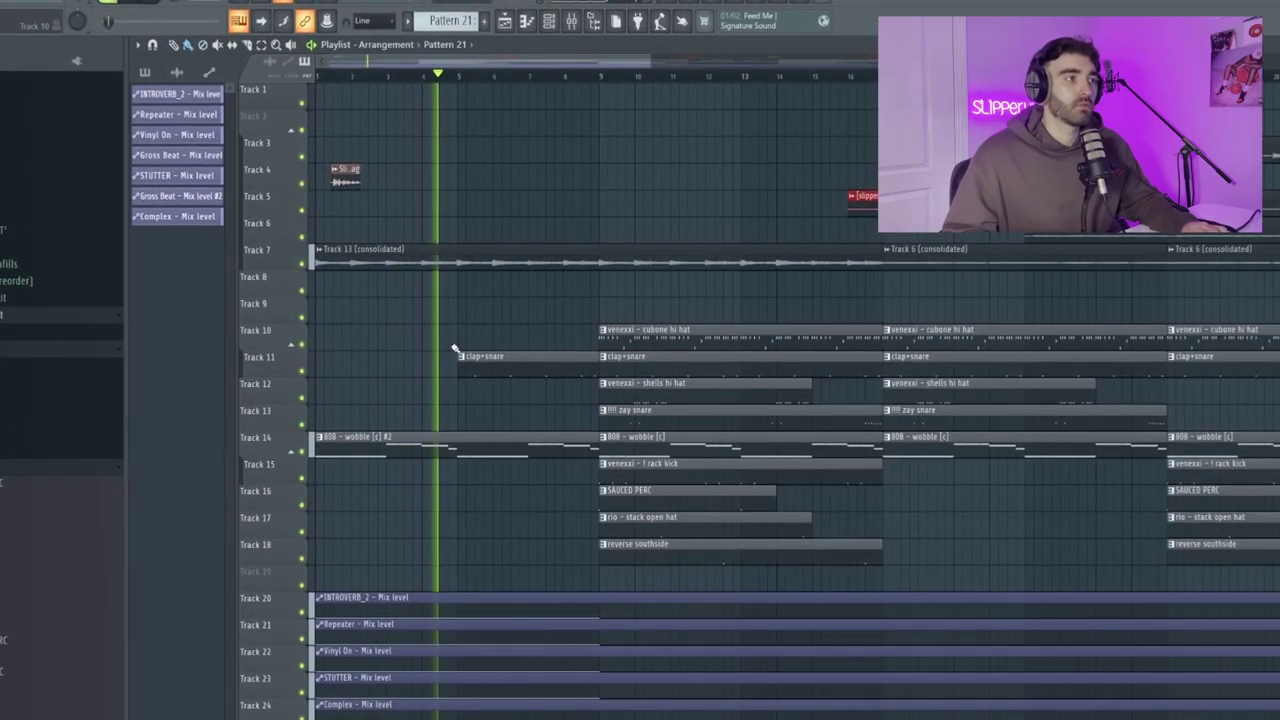
{"action": "double_click", "coordinate": [440, 443]}
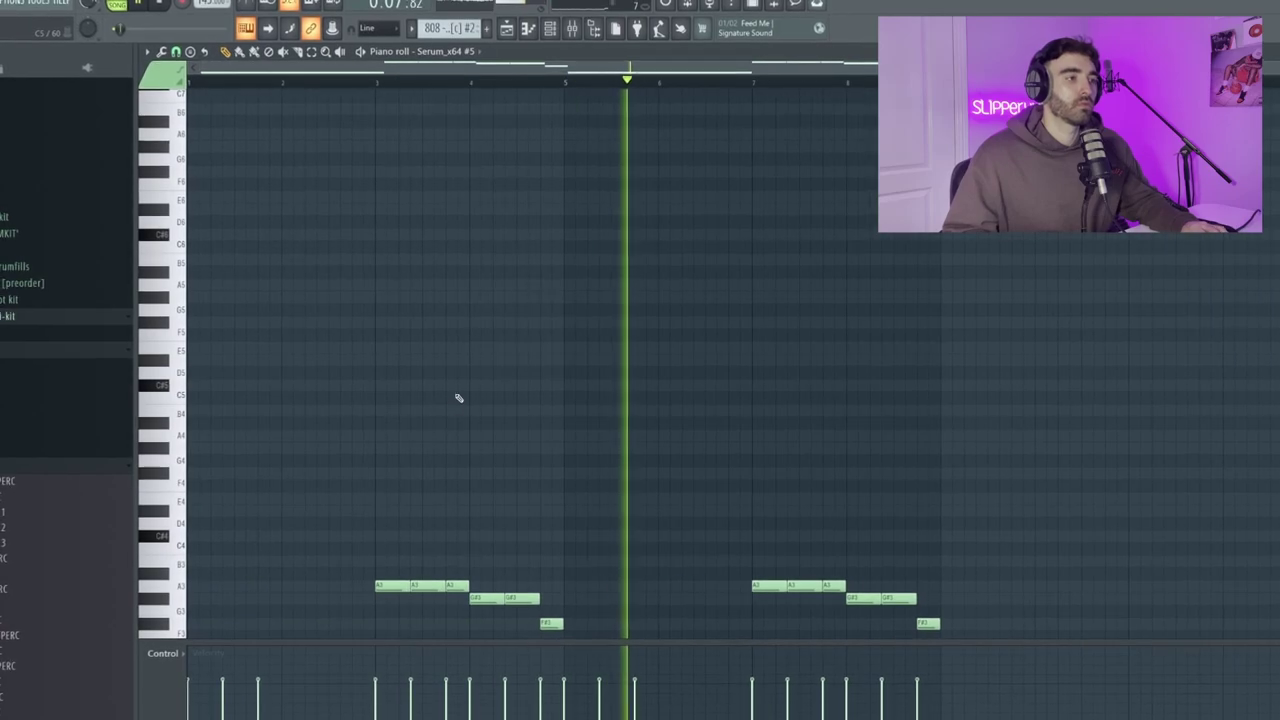
{"action": "key", "text": "F5"}
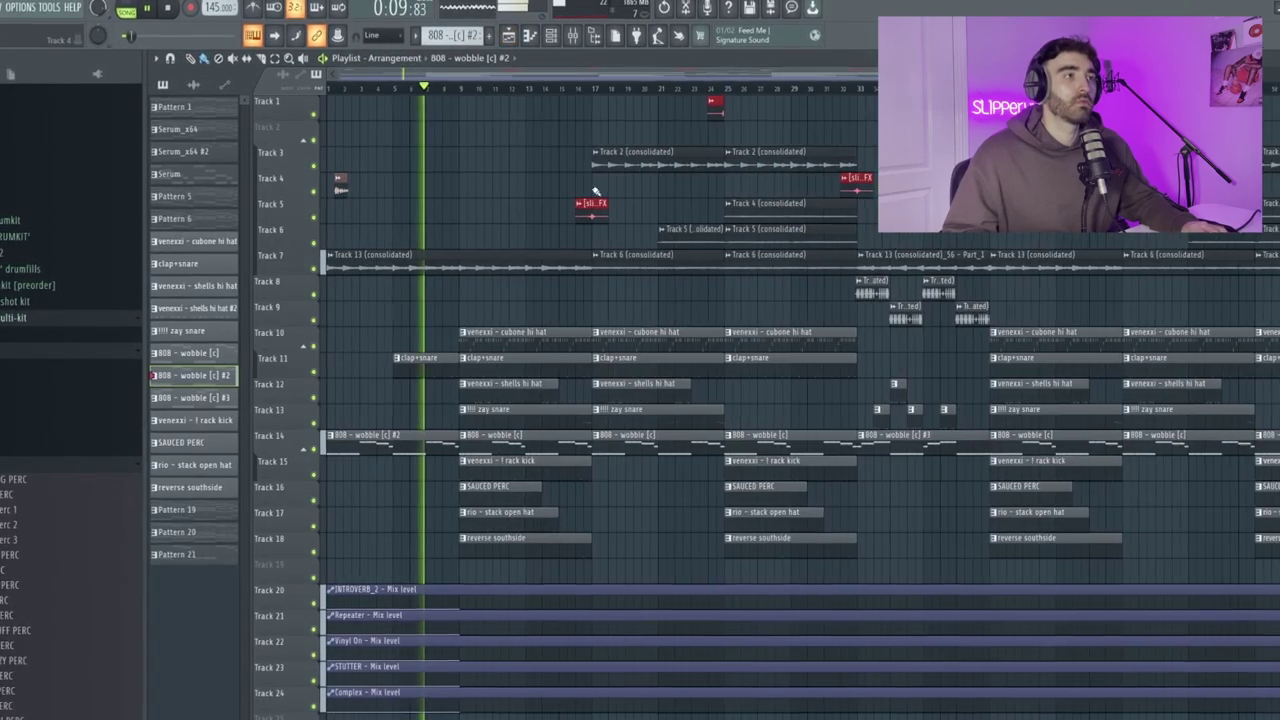
{"action": "left_click", "coordinate": [229, 88]}
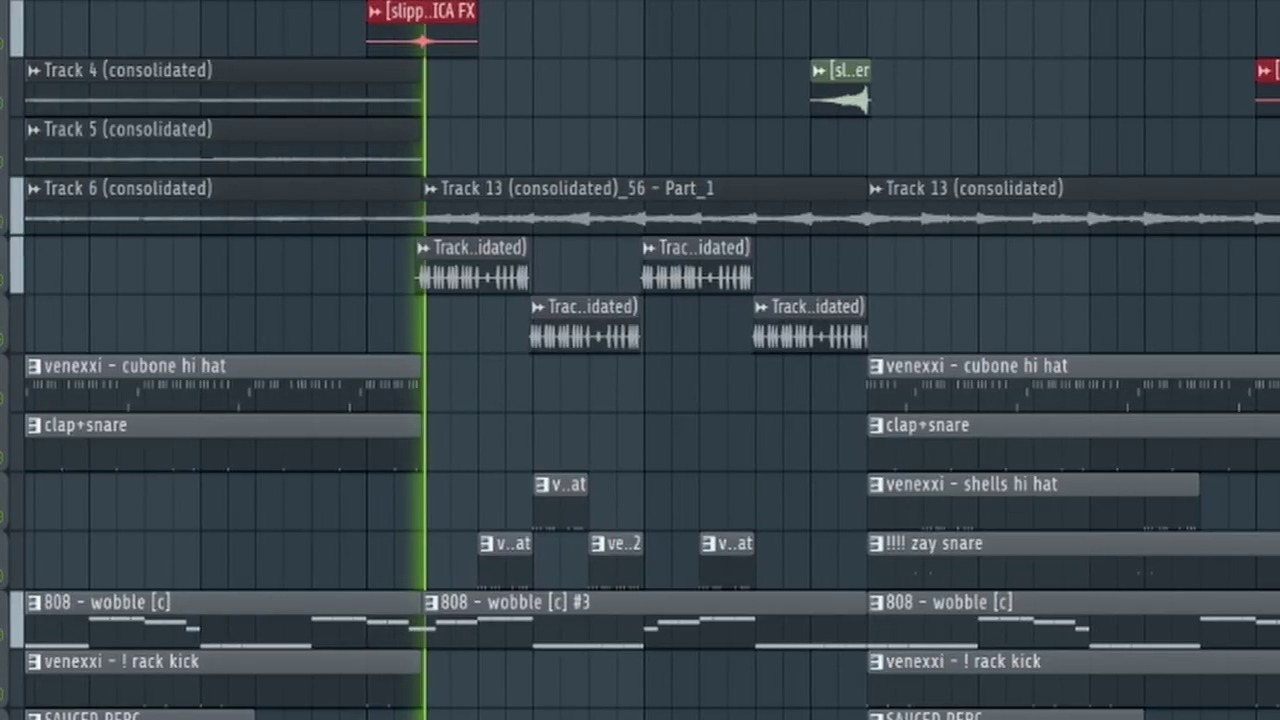
- Play through the breakdown section, examining the Track 10 (consolidated) chops, hi-hat clips, 808 - wobble [c] #3 and riser
{"action": "scroll", "coordinate": [505, 3], "scroll_direction": "up", "scroll_amount": 3}
{"action": "scroll", "coordinate": [505, 3], "scroll_direction": "down", "scroll_amount": 1}
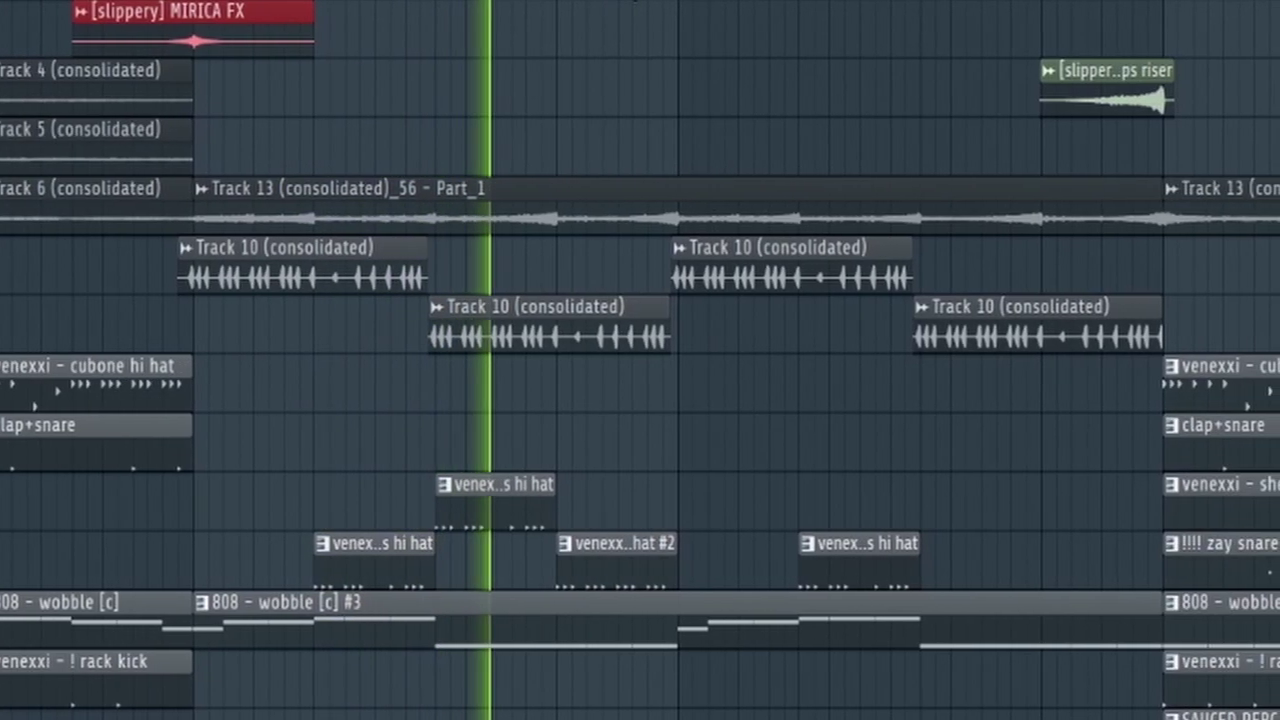
{"action": "scroll", "coordinate": [605, 2], "scroll_direction": "down", "scroll_amount": 1}
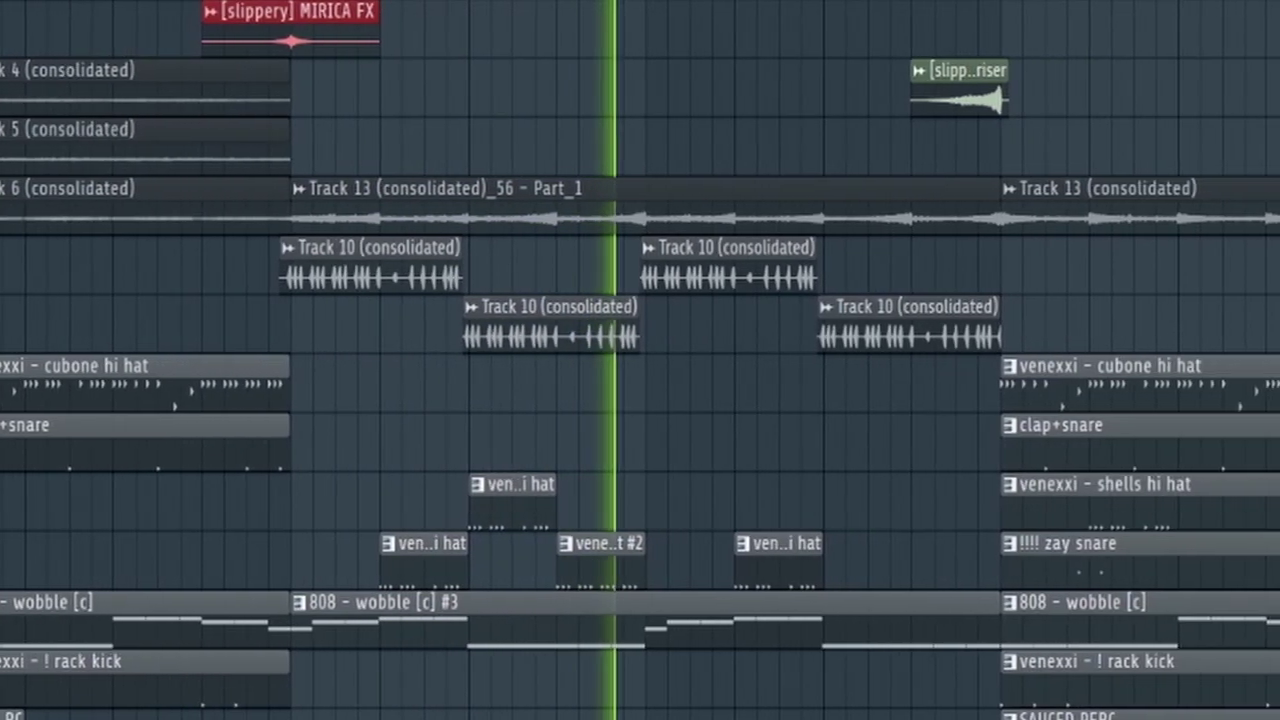
{"action": "scroll", "coordinate": [605, 2], "scroll_direction": "down", "scroll_amount": 1}
{"action": "scroll", "coordinate": [605, 2], "scroll_direction": "up", "scroll_amount": 2}
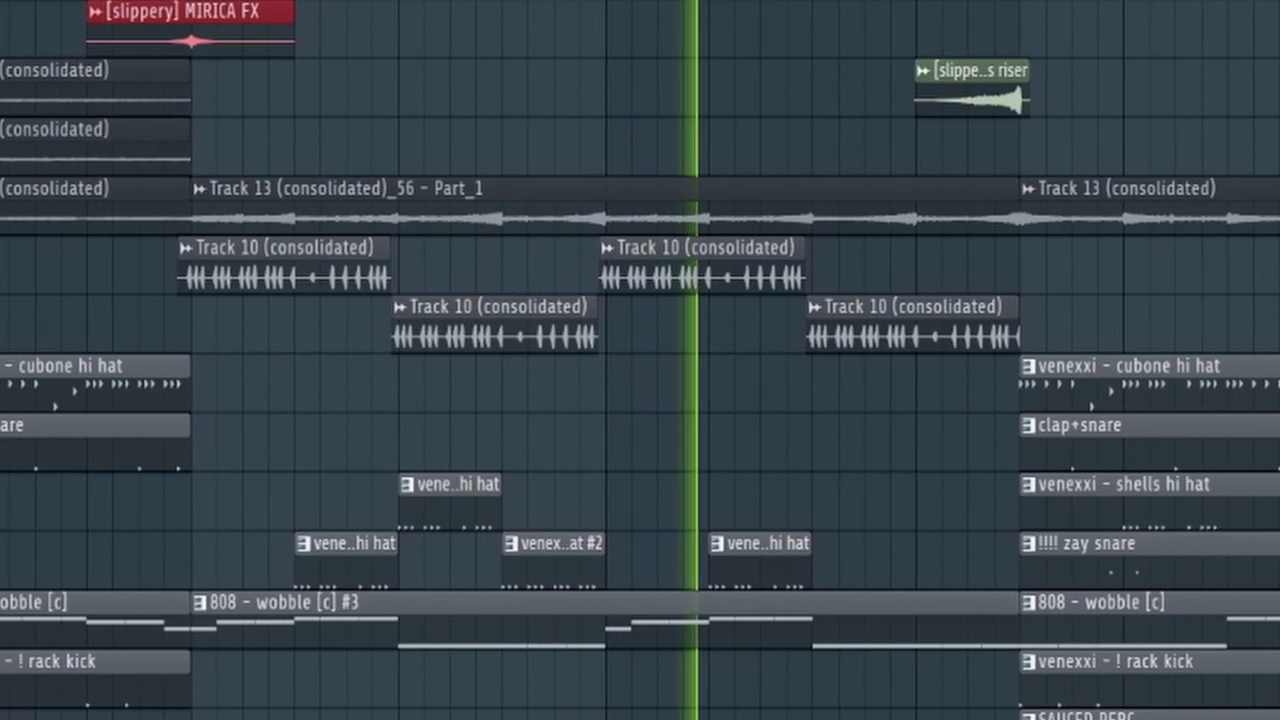
{"action": "scroll", "coordinate": [605, 2], "scroll_direction": "down", "scroll_amount": 1}
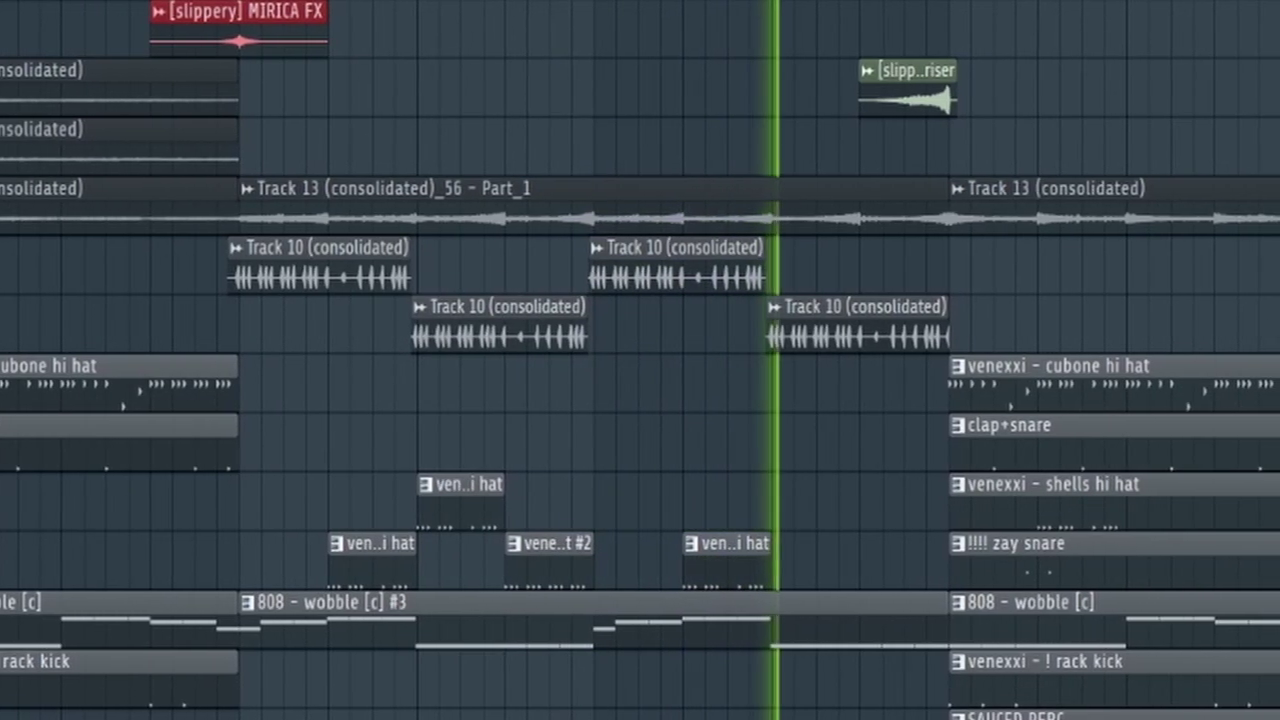
{"action": "scroll", "coordinate": [605, 2], "scroll_direction": "down", "scroll_amount": 1}
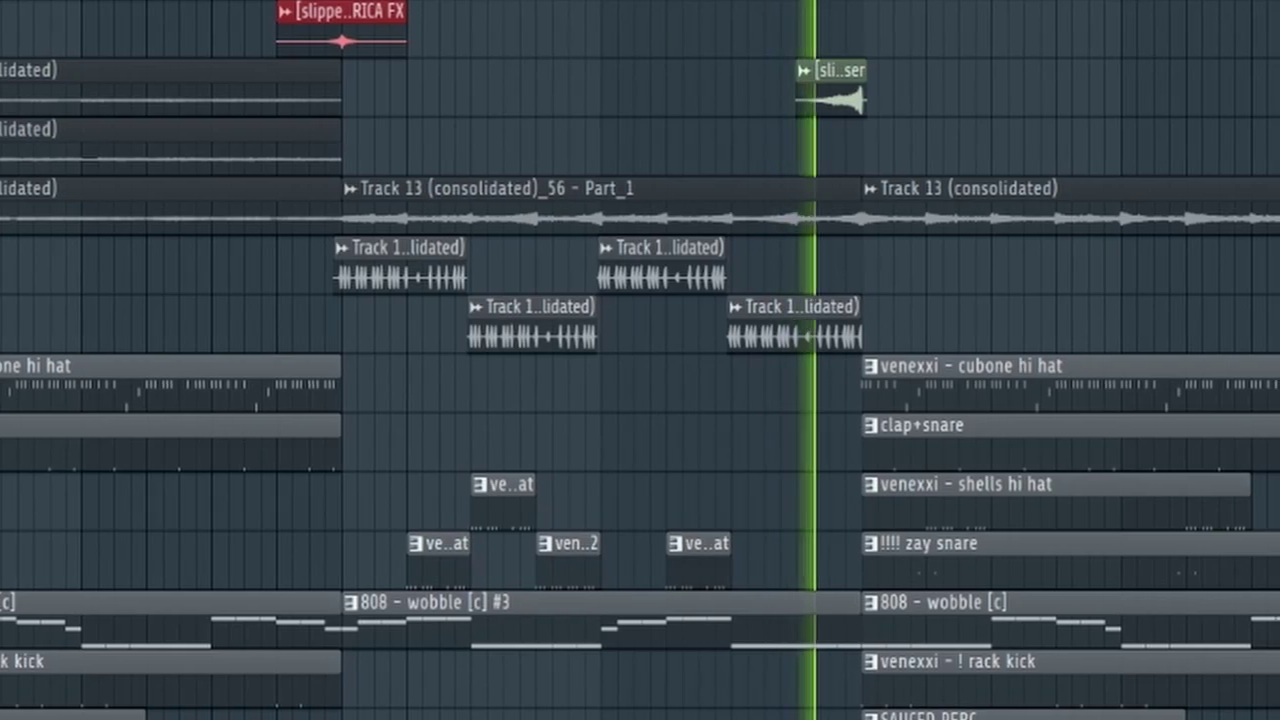
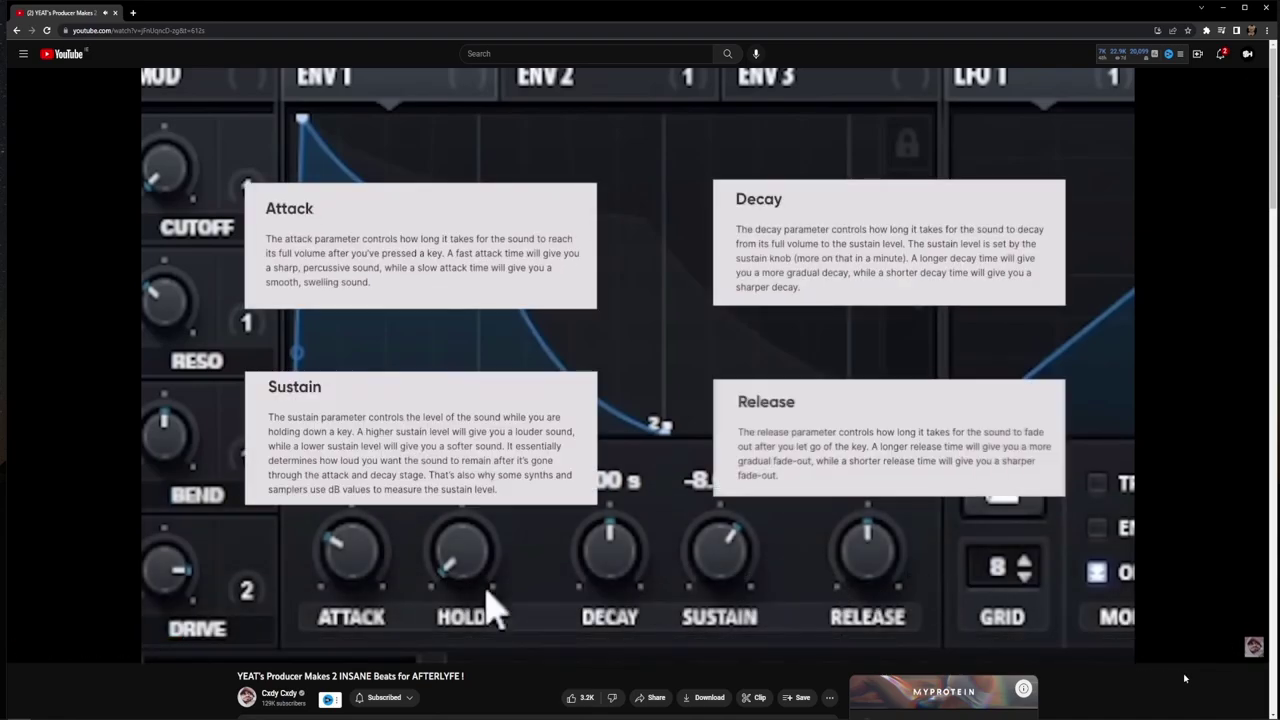
- Skip forward in the YouTube video explaining the synth's attack, decay, sustain and release envelope
{"action": "key", "text": "Right"}
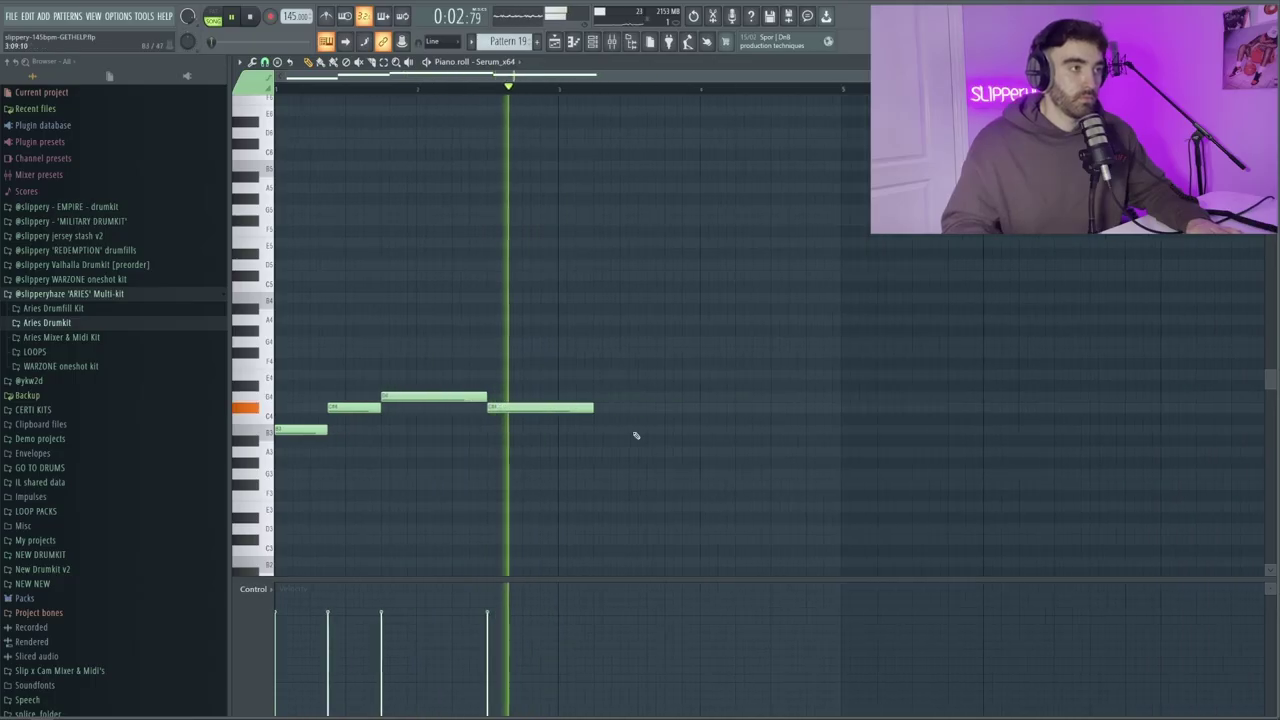
- Shorten the last C#4 note to end at bar 3 and repeat the two-bar phrase until it fills eight bars
{"action": "key", "text": "space"}
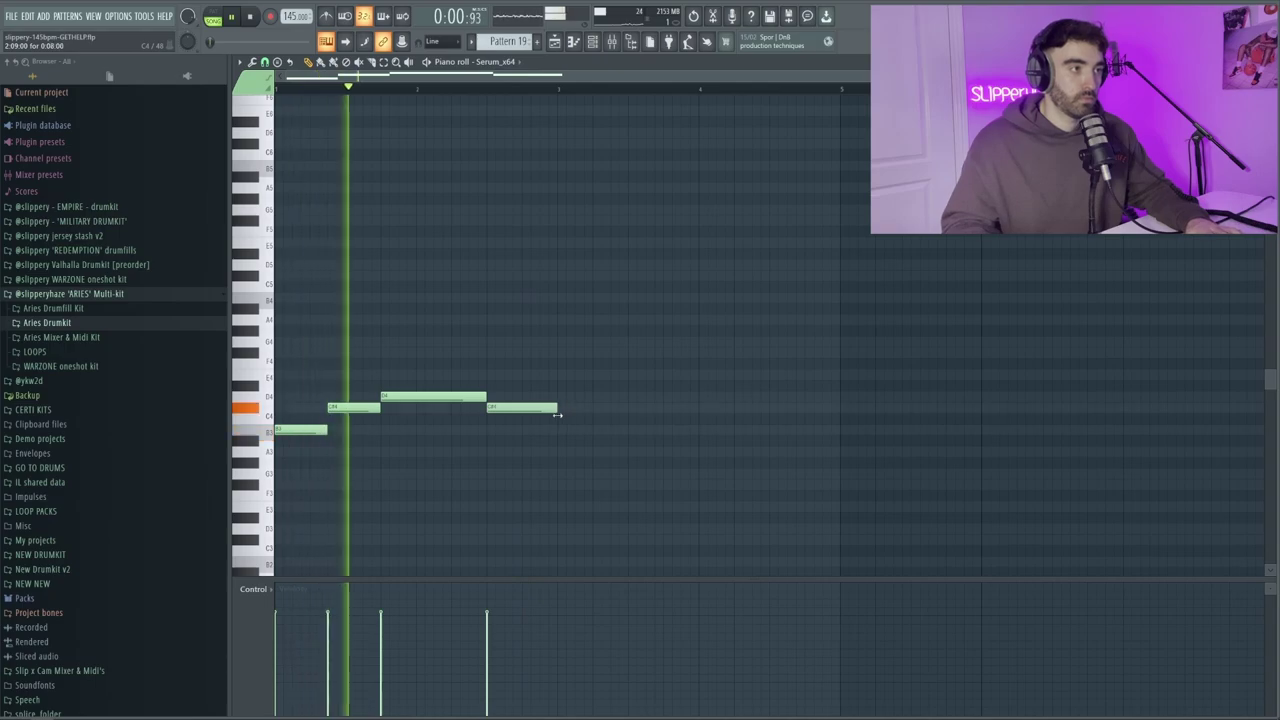
{"action": "key", "text": "ctrl+a"}
{"action": "key", "text": "ctrl+b"}
{"action": "left_click", "coordinate": [511, 285]}
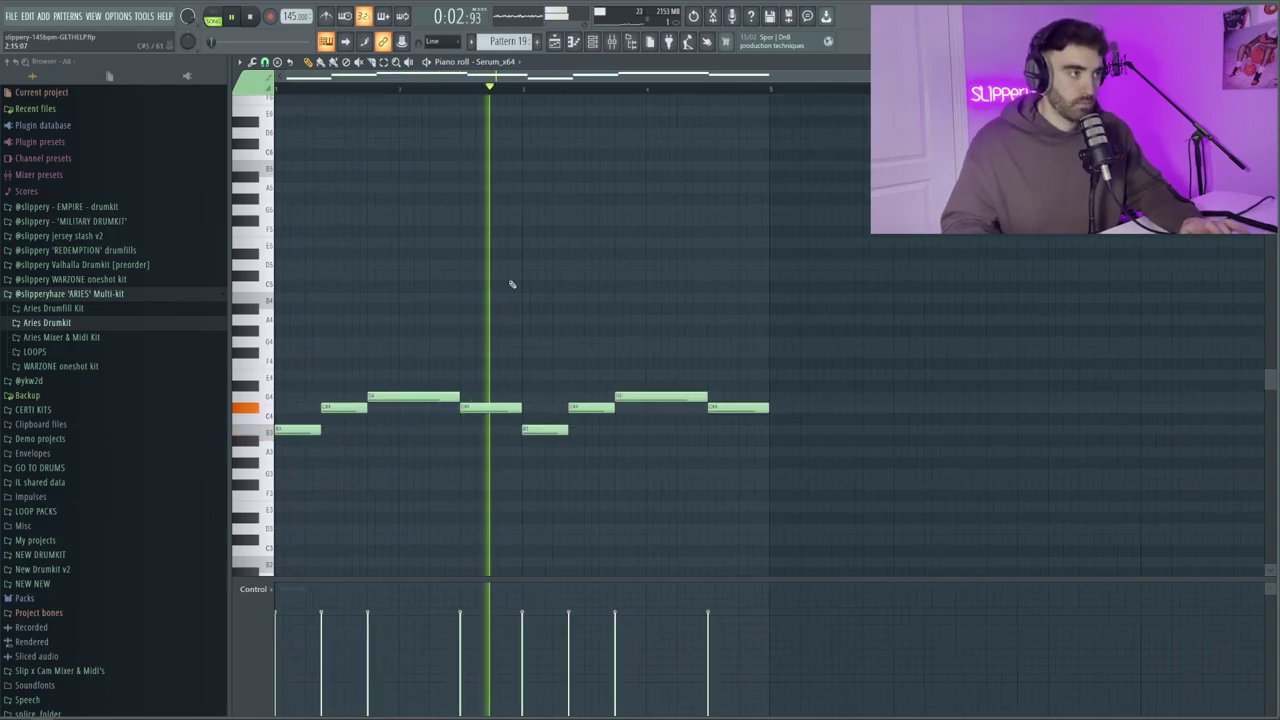
{"action": "key", "text": "ctrl+b"}
{"action": "left_click", "coordinate": [428, 254]}
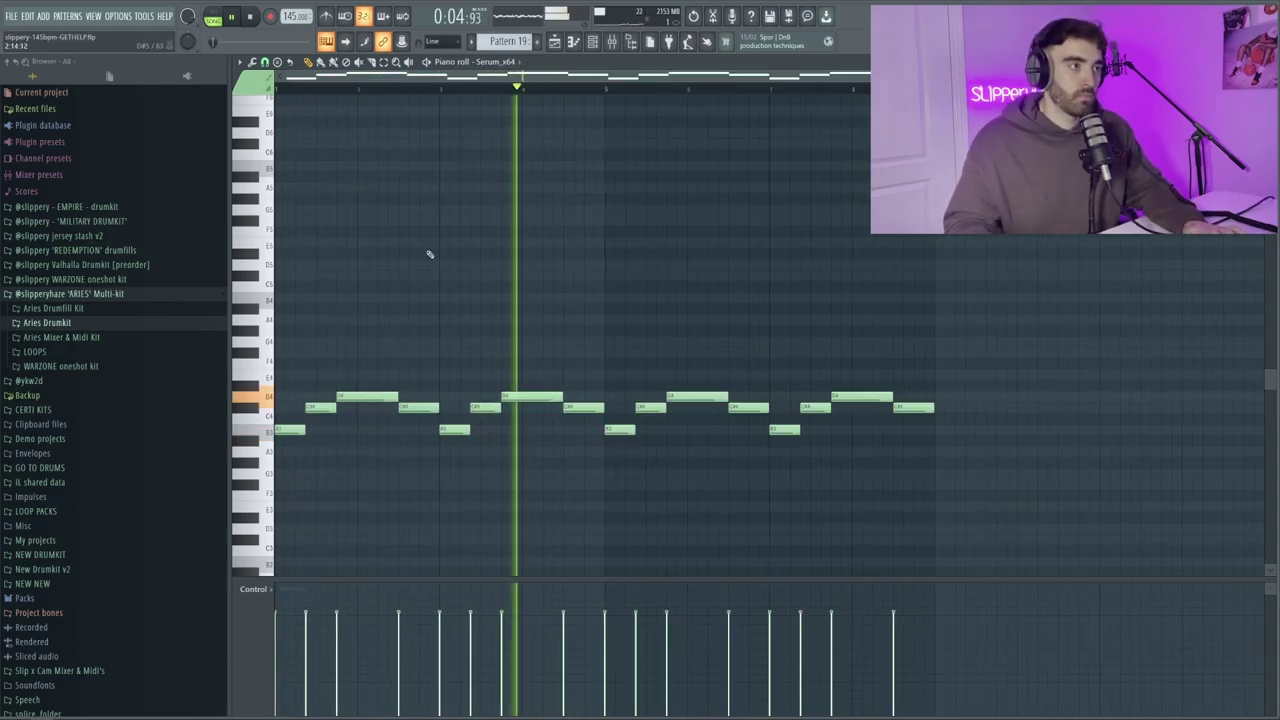
- Raise the last note of the four-bar phrase, at the ends of bars 4 and 8, to E4
{"action": "key", "text": "space"}
{"action": "key", "text": "shift+Up"}
{"action": "key", "text": "shift+Up"}
{"action": "key", "text": "shift+Up"}
{"action": "key", "text": "shift+Up"}
{"action": "key", "text": "shift+Up"}
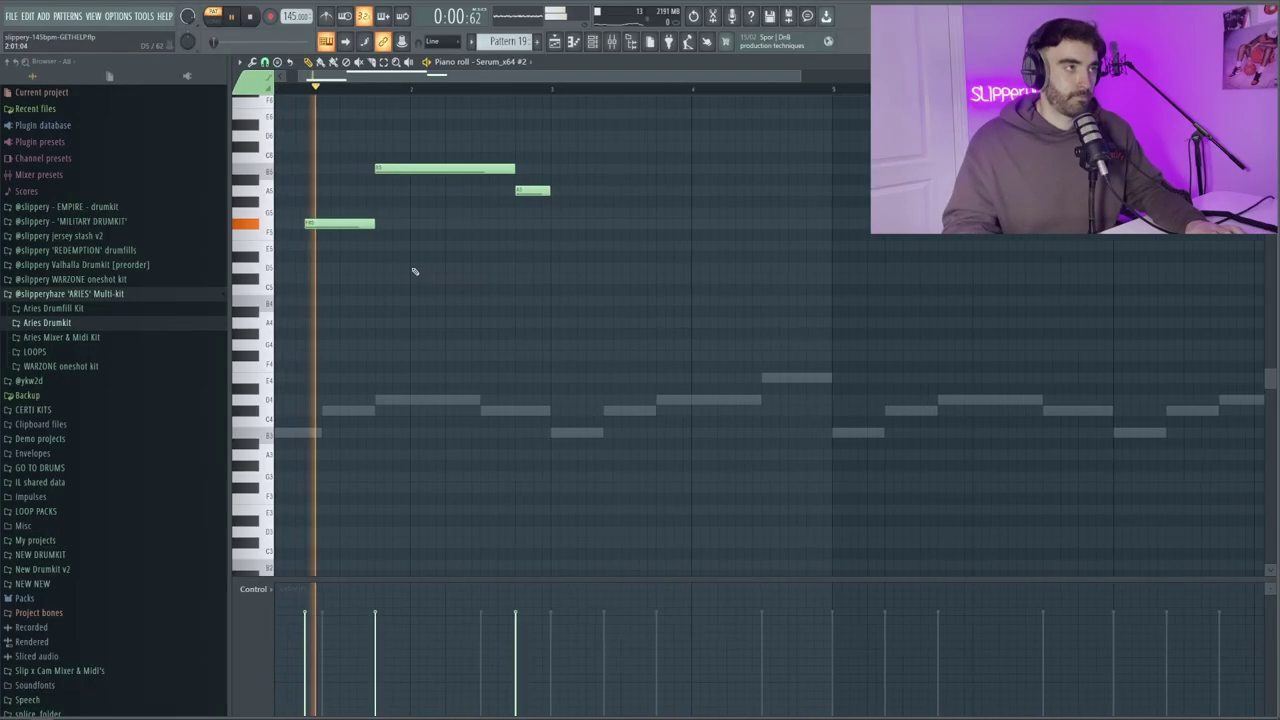
- Duplicate the F#5, B5 and A5 notes of the Serum_x64 #2 melody two bars along, into bars 3 to 5
{"action": "left_click_drag", "start_coordinate": [275, 121], "coordinate": [642, 304]}
{"action": "scroll", "coordinate": [300, 220], "scroll_direction": "down", "scroll_amount": 3}
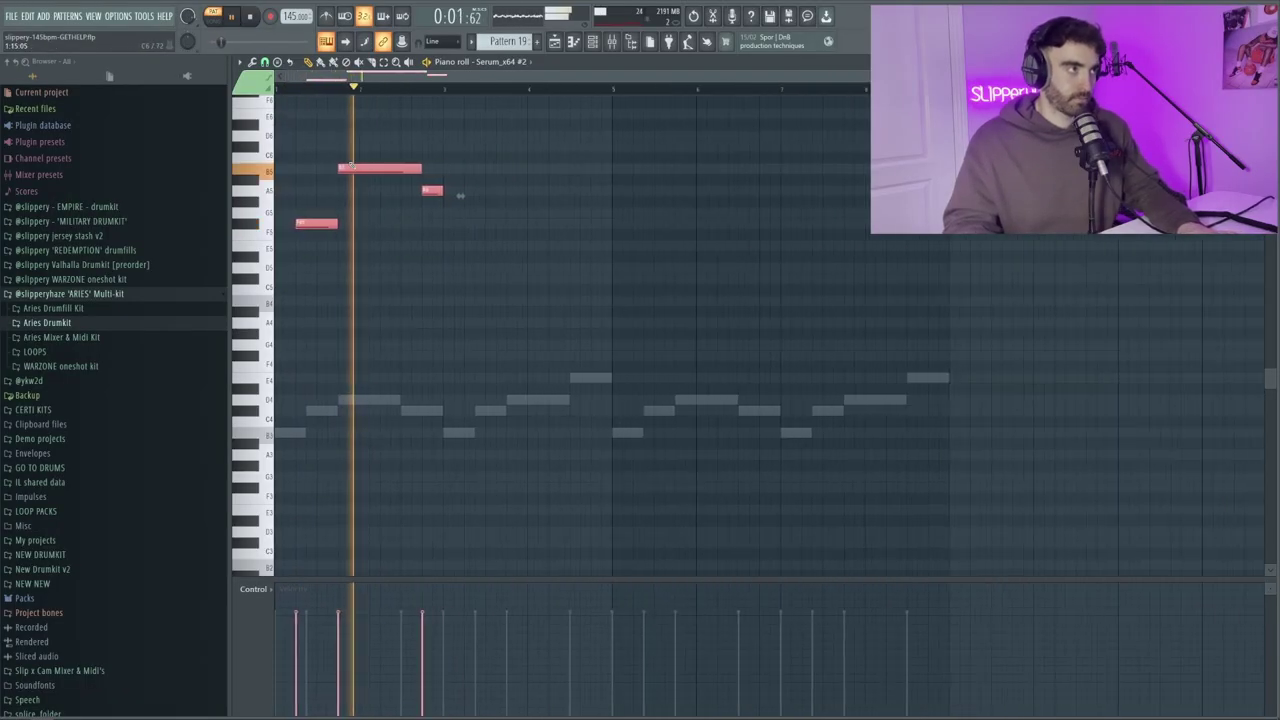
{"action": "left_click_drag", "start_coordinate": [309, 223], "coordinate": [517, 224]}
{"action": "scroll", "coordinate": [457, 222], "scroll_direction": "up", "scroll_amount": 2}
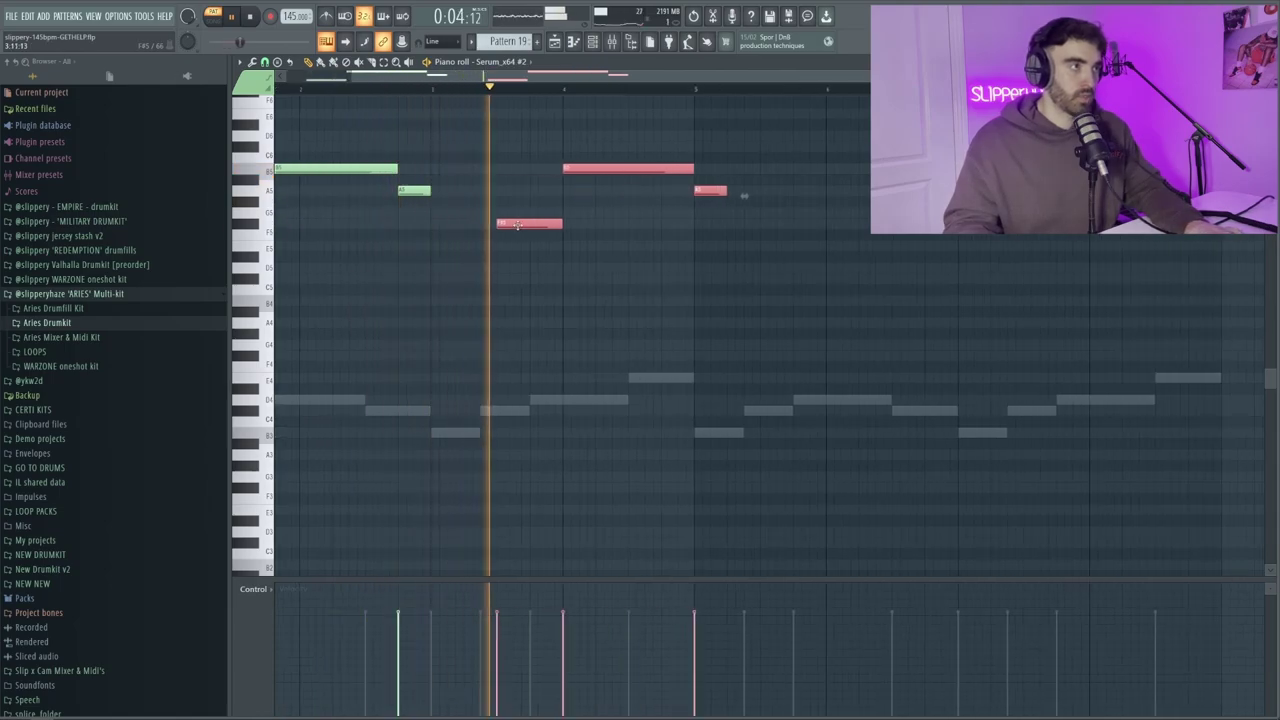
{"action": "left_click", "coordinate": [493, 282]}
- Vary the second phrase's ending with B5, C#6, B5 and A5 notes, and repeat the four-bar melody from bar 5
{"action": "scroll", "coordinate": [414, 280], "scroll_direction": "down", "scroll_amount": 2}
{"action": "scroll", "coordinate": [471, 309], "scroll_direction": "up", "scroll_amount": 4}
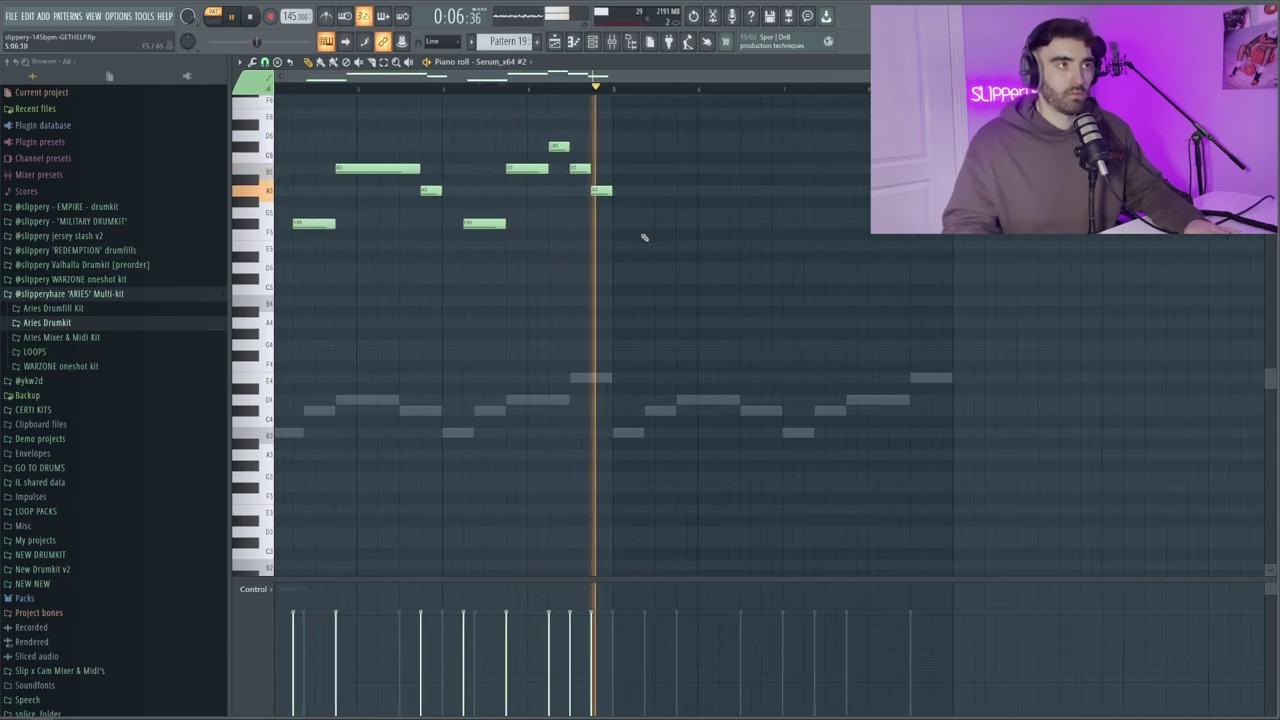
{"action": "scroll", "coordinate": [706, 323], "scroll_direction": "down", "scroll_amount": 1}
{"action": "key", "text": "ctrl+v"}
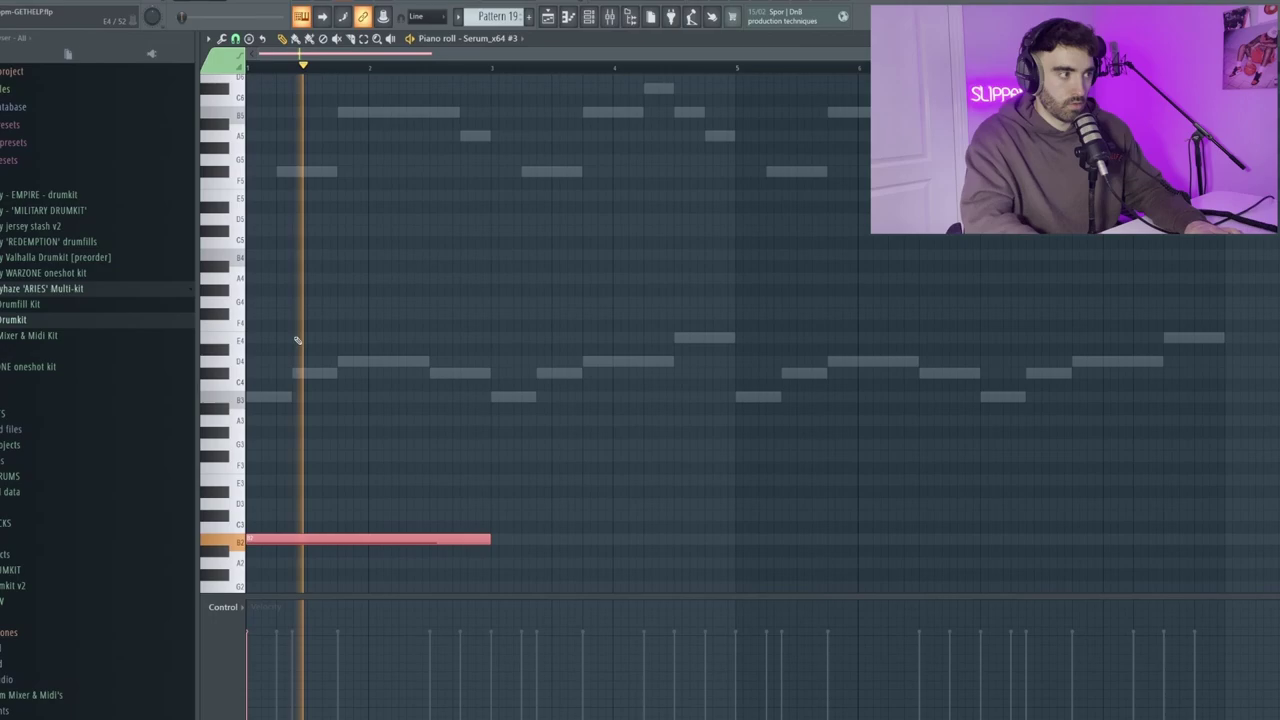
- Raise the two-bar B2 note in Serum_x64 #3 by an octave and repeat it to fill eight bars
{"action": "key", "text": "ctrl+Up"}
{"action": "key", "text": "ctrl+b"}
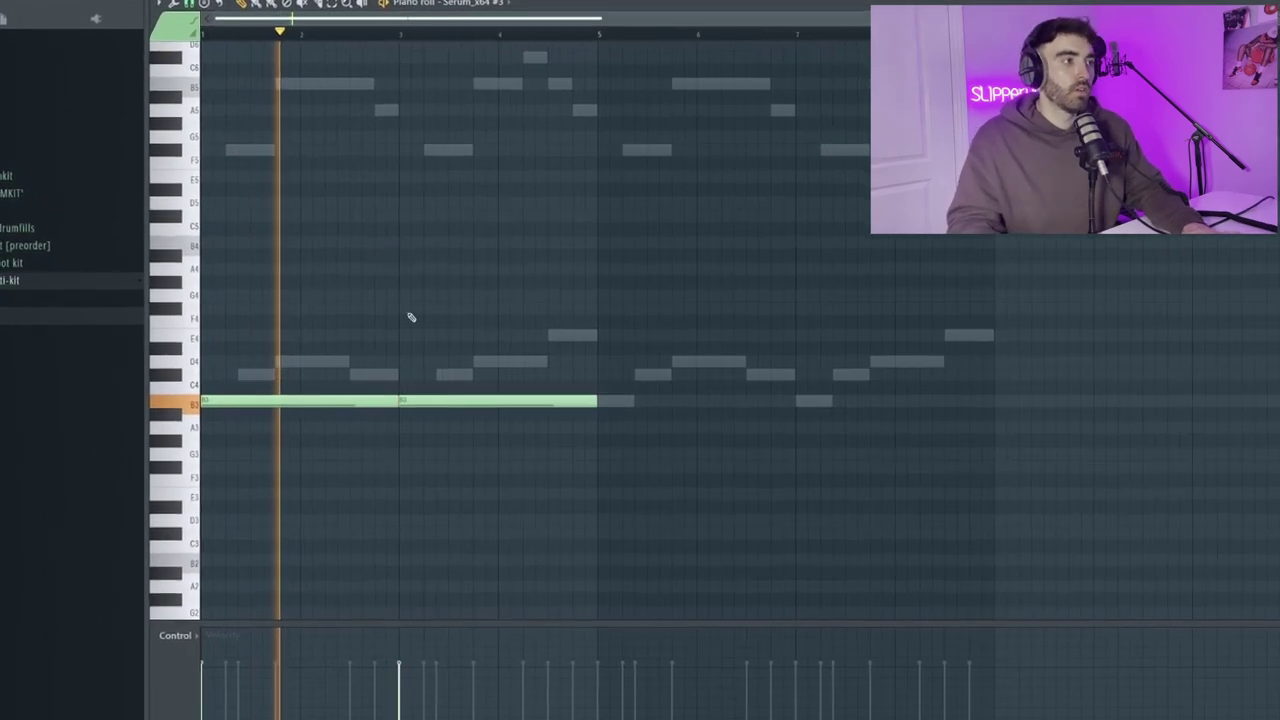
{"action": "key", "text": "ctrl+a"}
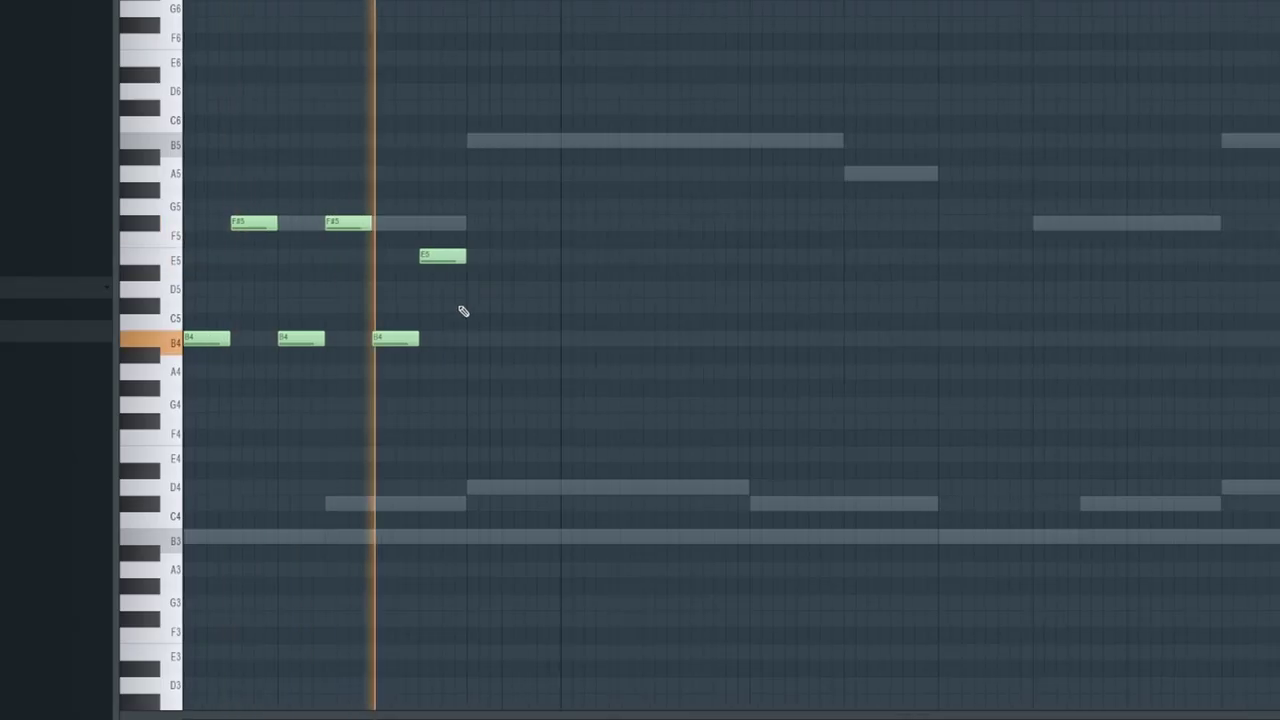
- Align the D5 note directly after E5, and add B4 at the start of bar 2 and C#5 midway through it
{"action": "key", "text": "space"}
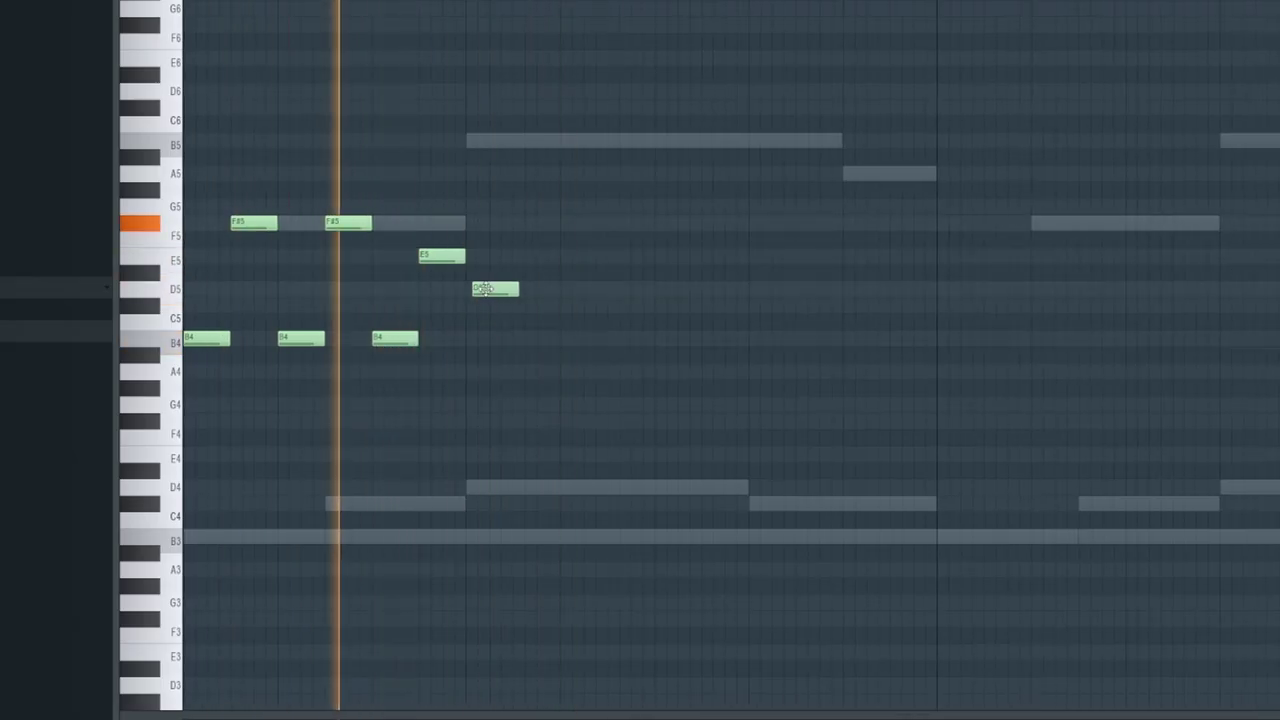
{"action": "left_click_drag", "start_coordinate": [494, 289], "coordinate": [487, 289]}
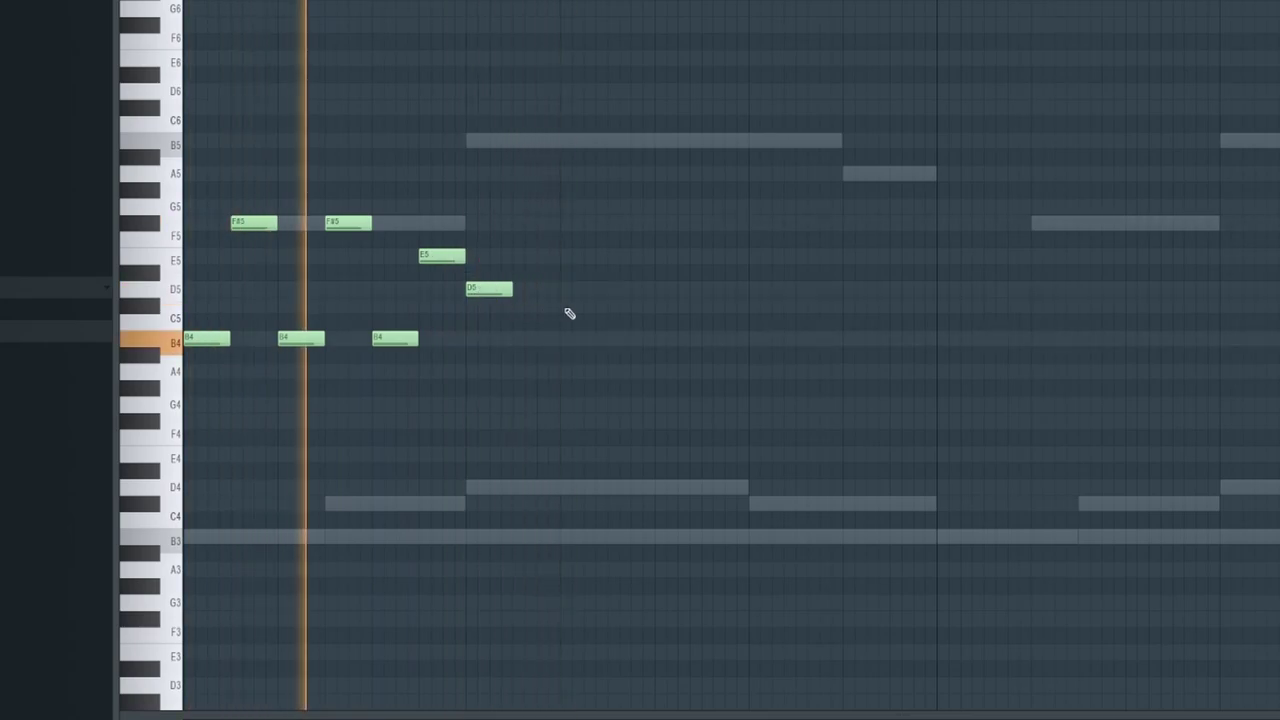
{"action": "left_click", "coordinate": [567, 305]}
{"action": "scroll", "coordinate": [600, 331], "scroll_direction": "down", "scroll_amount": 1}
{"action": "right_click", "coordinate": [545, 308]}
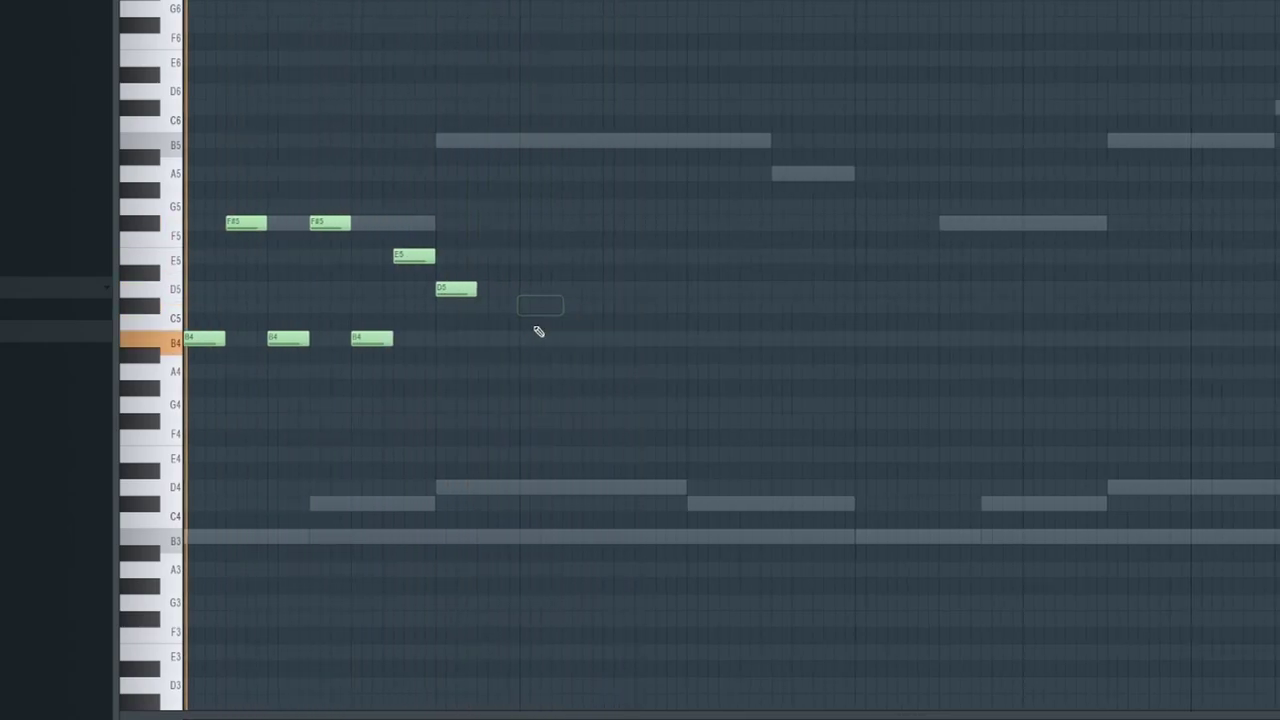
{"action": "left_click", "coordinate": [686, 305]}
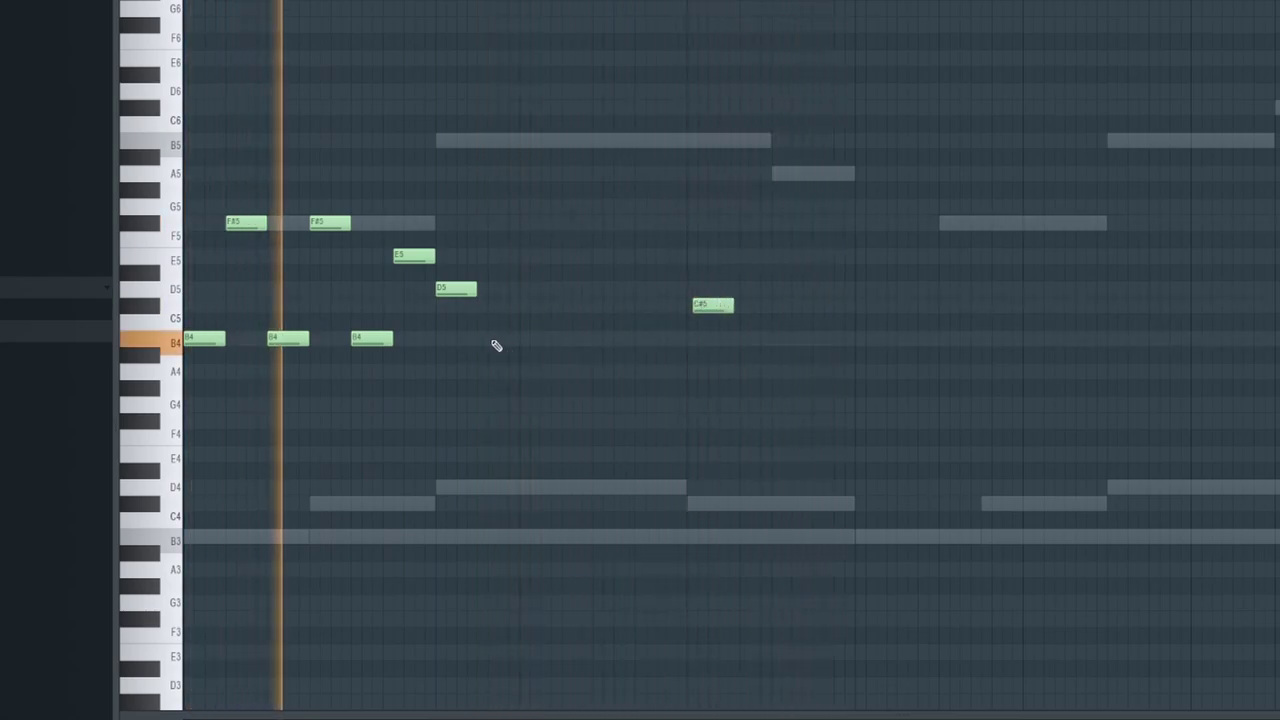
{"action": "left_click", "coordinate": [528, 338]}
{"action": "right_click", "coordinate": [541, 339]}
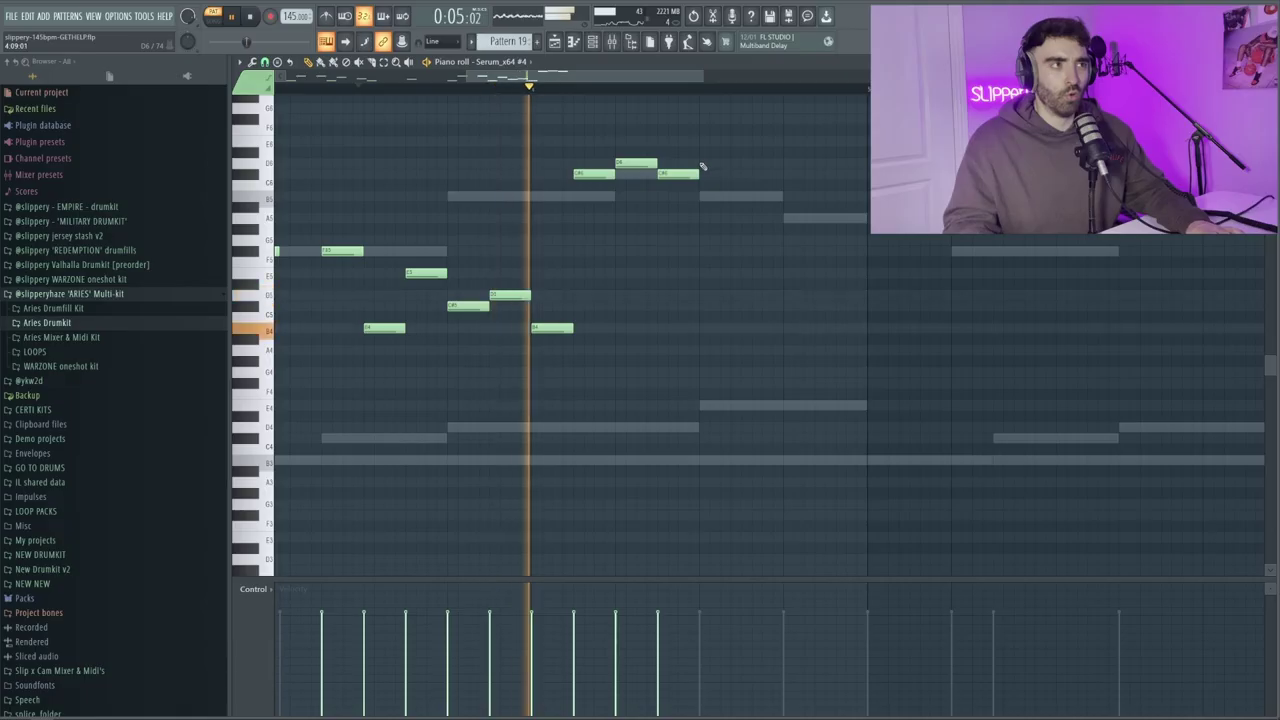
- Finish bar 4 of the Serum_x64 #4 melody with C#5, D5 and C#5 notes and a closing F#5
{"action": "left_click", "coordinate": [703, 165]}
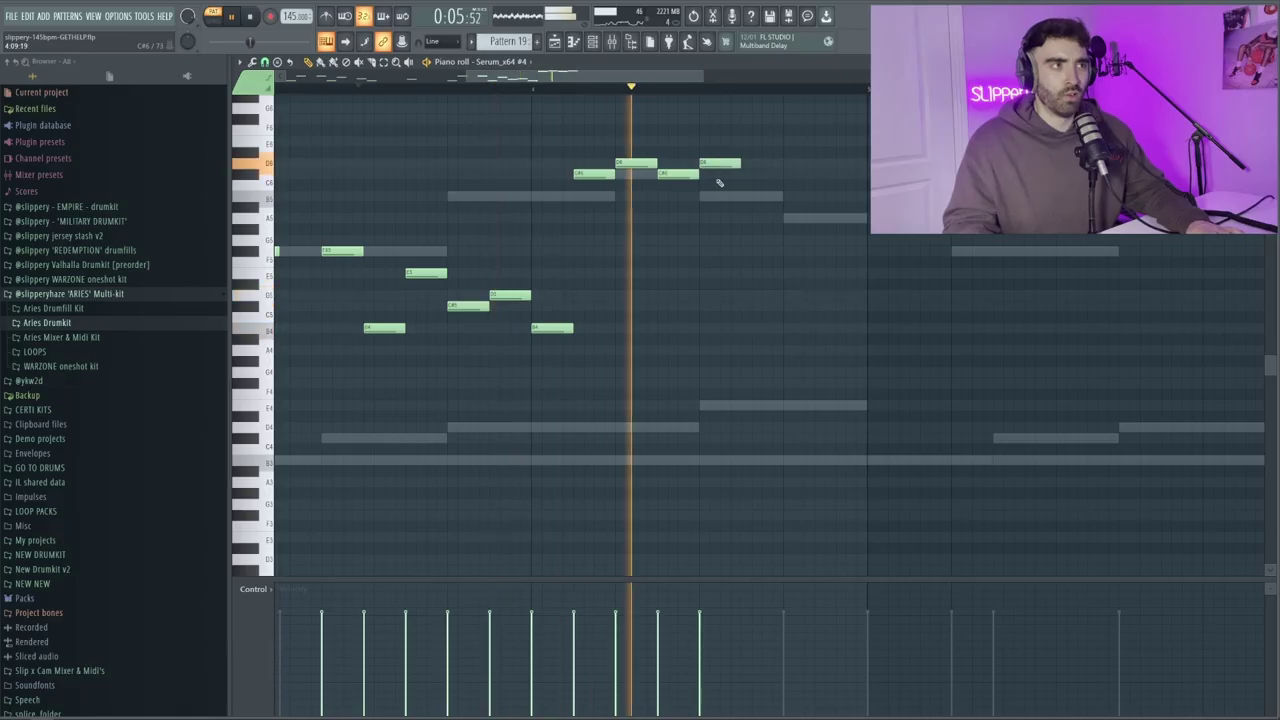
{"action": "left_click_drag", "start_coordinate": [720, 164], "coordinate": [720, 195]}
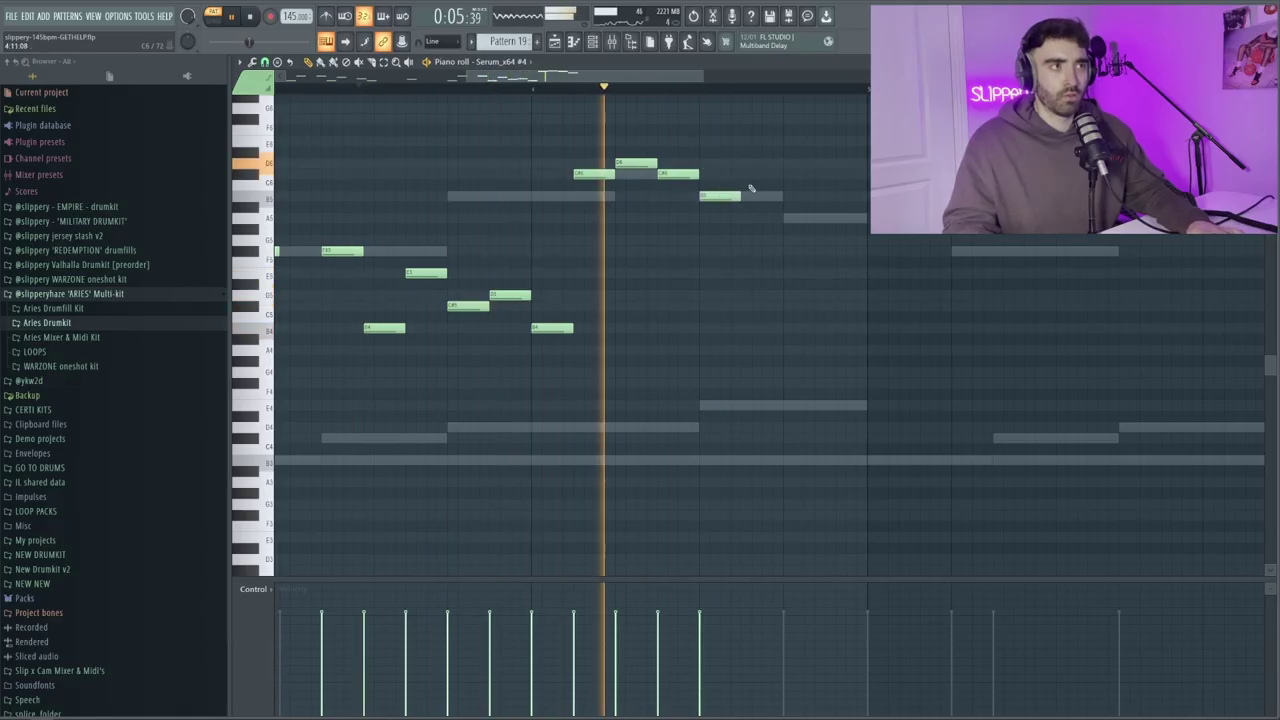
{"action": "key", "text": "ctrl+v"}
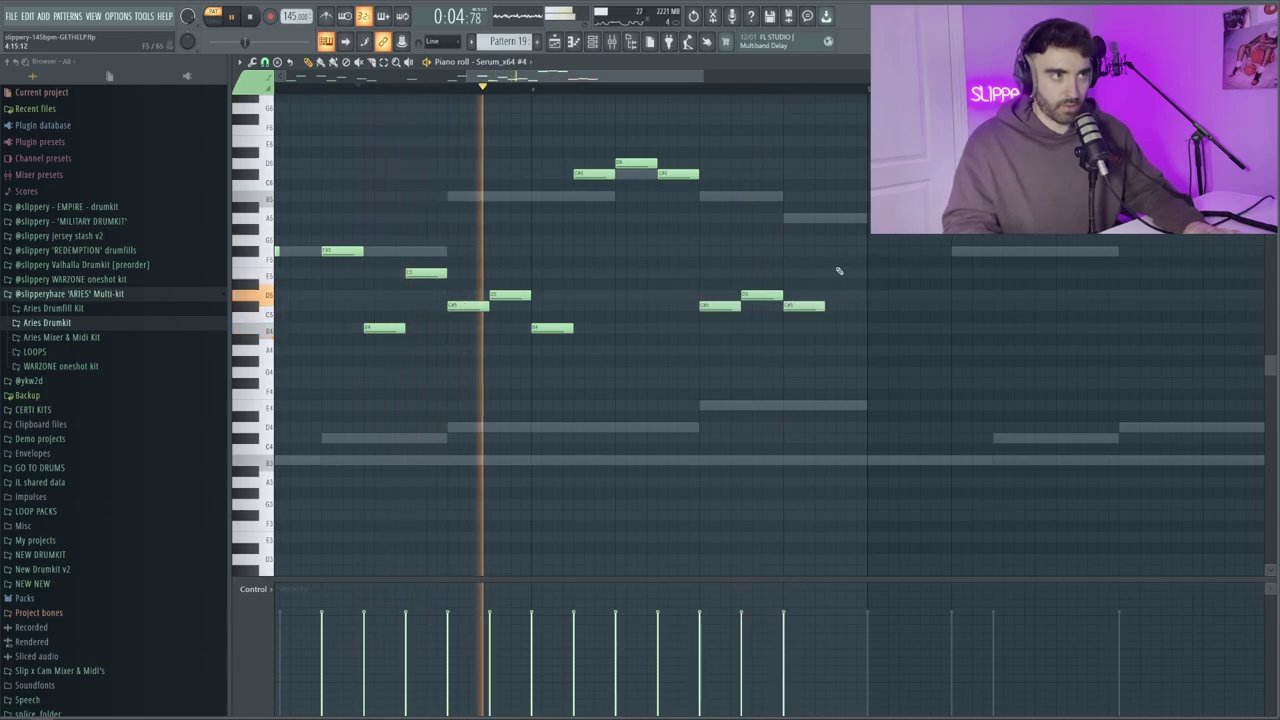
{"action": "scroll", "coordinate": [829, 225], "scroll_direction": "up", "scroll_amount": 2, "text": "ctrl"}
{"action": "scroll", "coordinate": [829, 225], "scroll_direction": "down", "scroll_amount": 2, "text": "ctrl"}
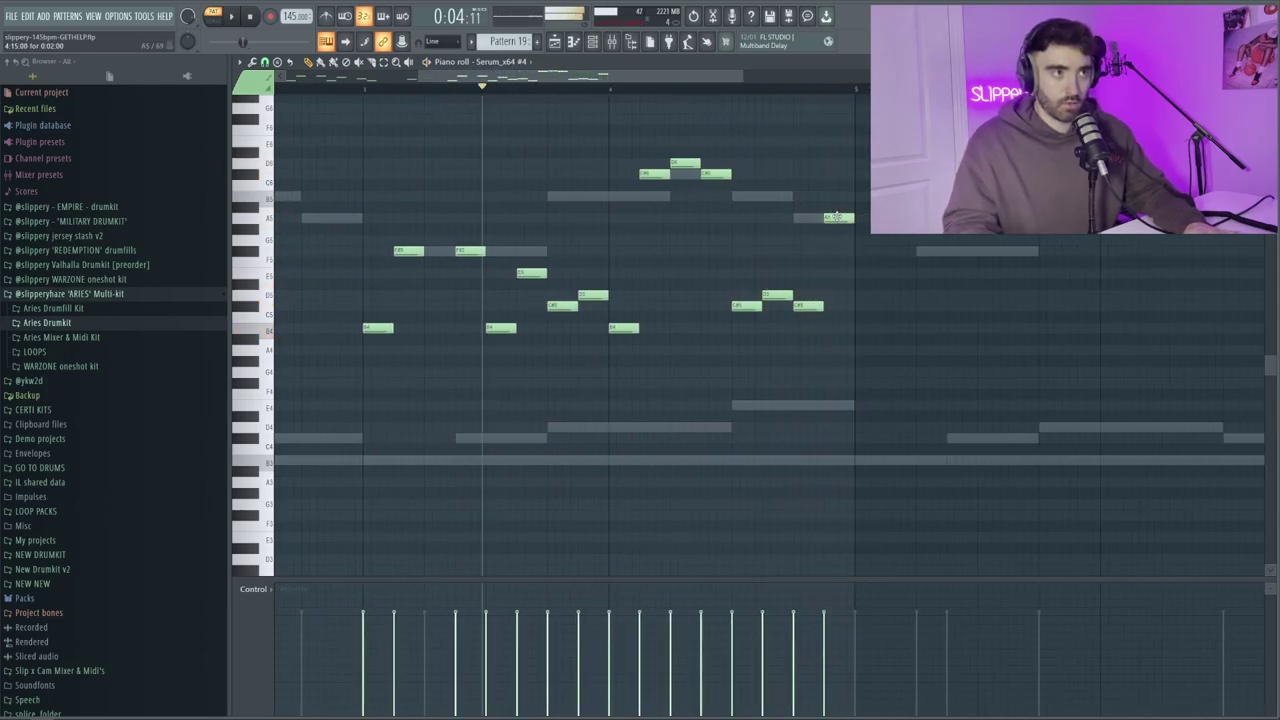
{"action": "scroll", "coordinate": [841, 262], "scroll_direction": "down", "scroll_amount": 2, "text": "ctrl"}
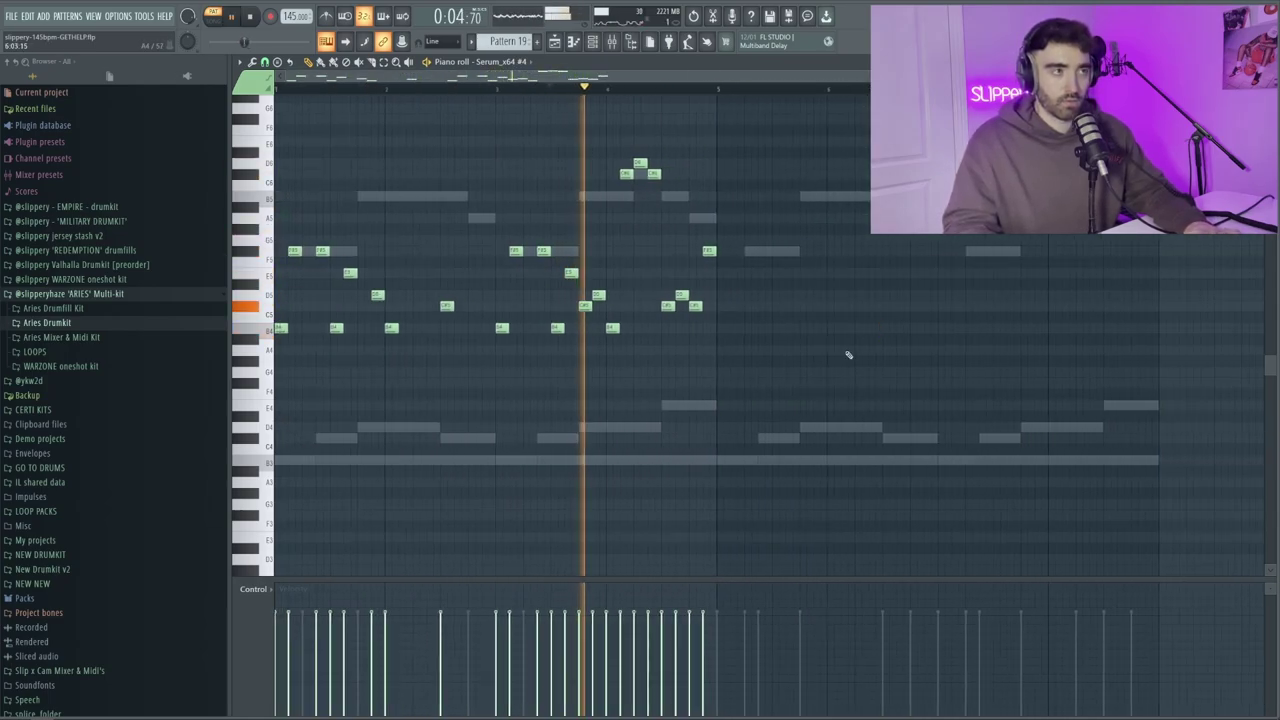
- Repeat the whole four-bar Serum_x64 #4 melody so it fills eight bars
{"action": "scroll", "coordinate": [846, 354], "scroll_direction": "up", "scroll_amount": 1}
{"action": "key", "text": "ctrl+a"}
{"action": "key", "text": "ctrl+b"}
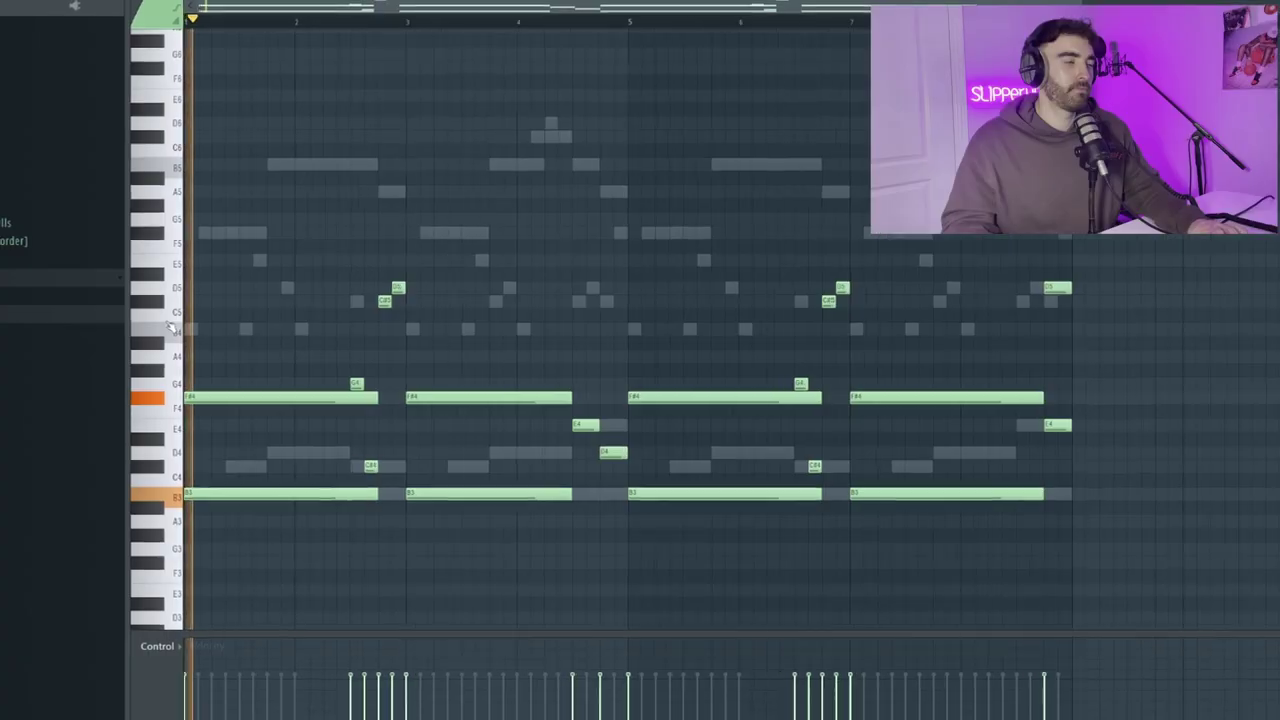
- Play through the eight-bar Serum_x64 #5 chord layer against the other melodies and return to the playlist arrangement
{"action": "scroll", "coordinate": [170, 328], "scroll_direction": "up", "scroll_amount": 4, "text": "ctrl"}
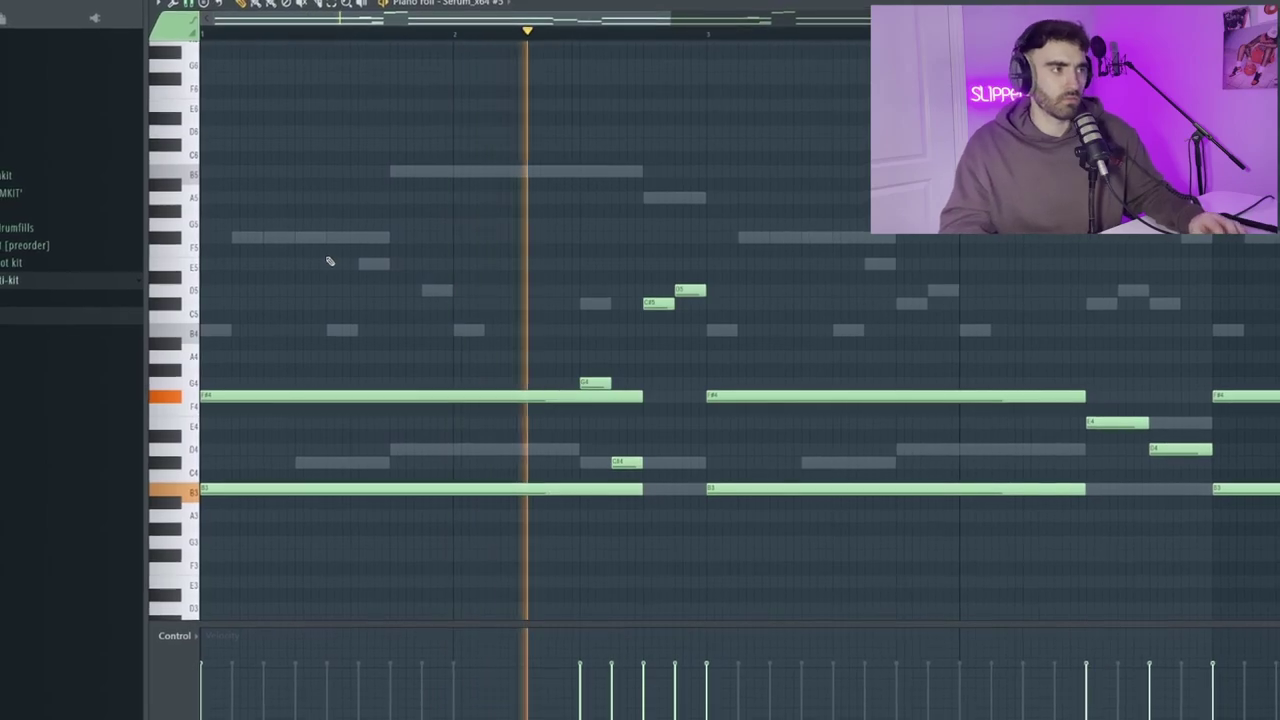
{"action": "scroll", "coordinate": [420, 245], "scroll_direction": "down", "scroll_amount": 3, "text": "ctrl"}
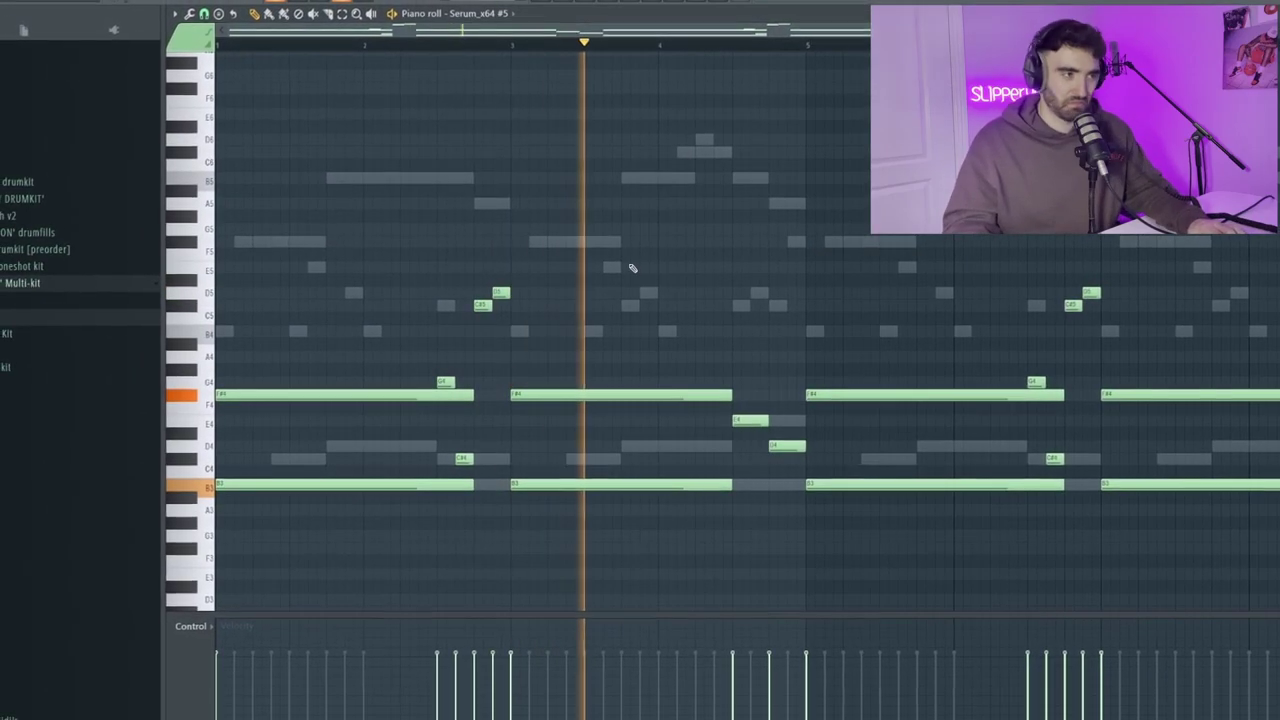
{"action": "scroll", "coordinate": [740, 292], "scroll_direction": "down", "scroll_amount": 1, "text": "ctrl"}
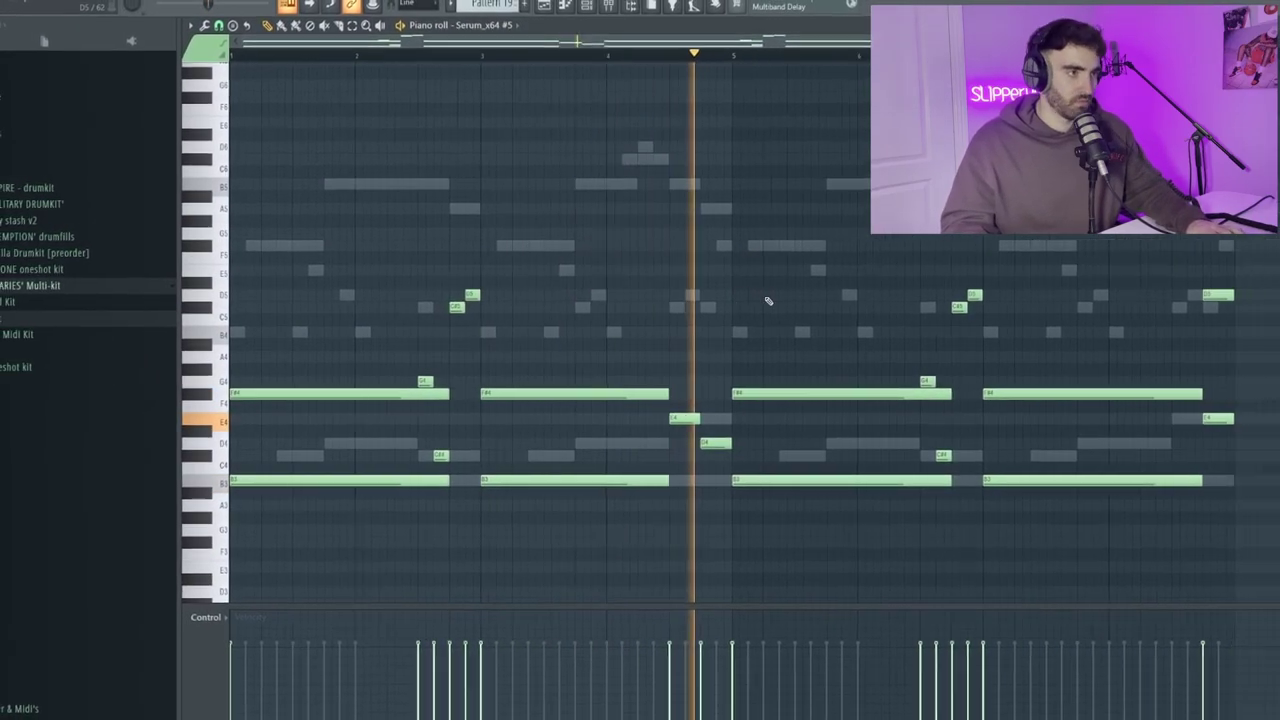
{"action": "scroll", "coordinate": [767, 297], "scroll_direction": "down", "scroll_amount": 2, "text": "ctrl"}
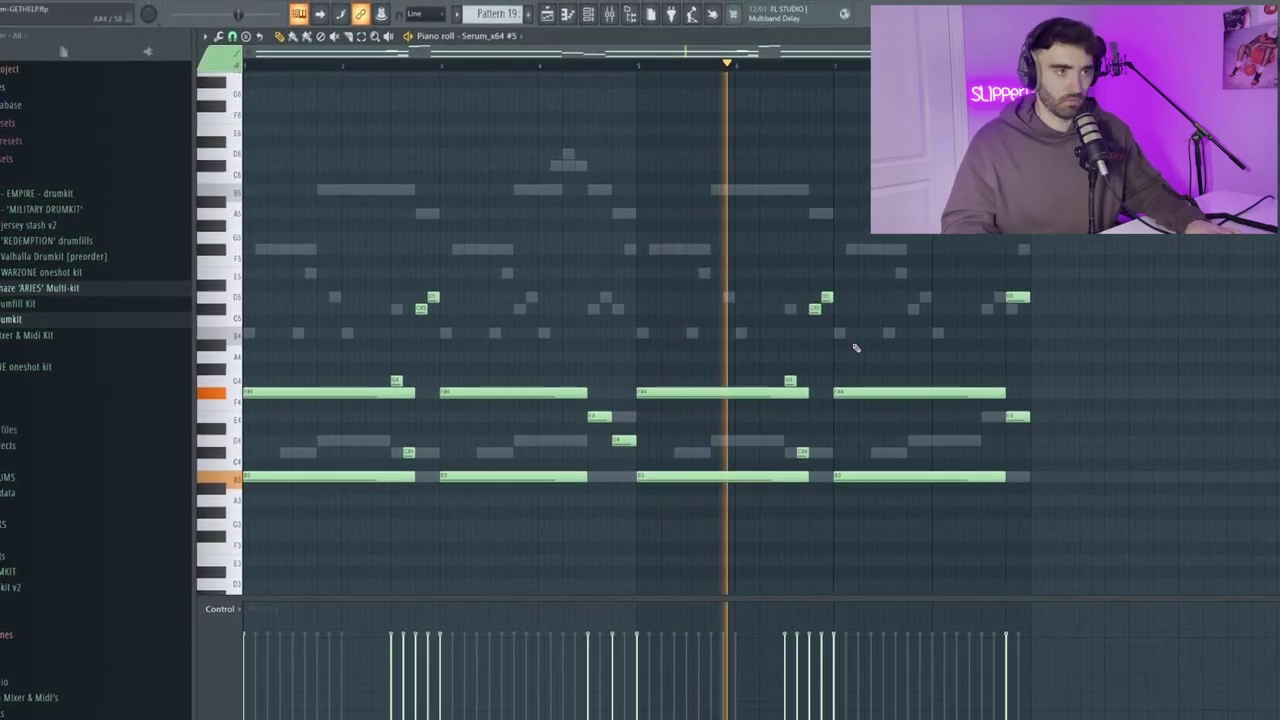
{"action": "scroll", "coordinate": [851, 349], "scroll_direction": "down", "scroll_amount": 1, "text": "ctrl"}
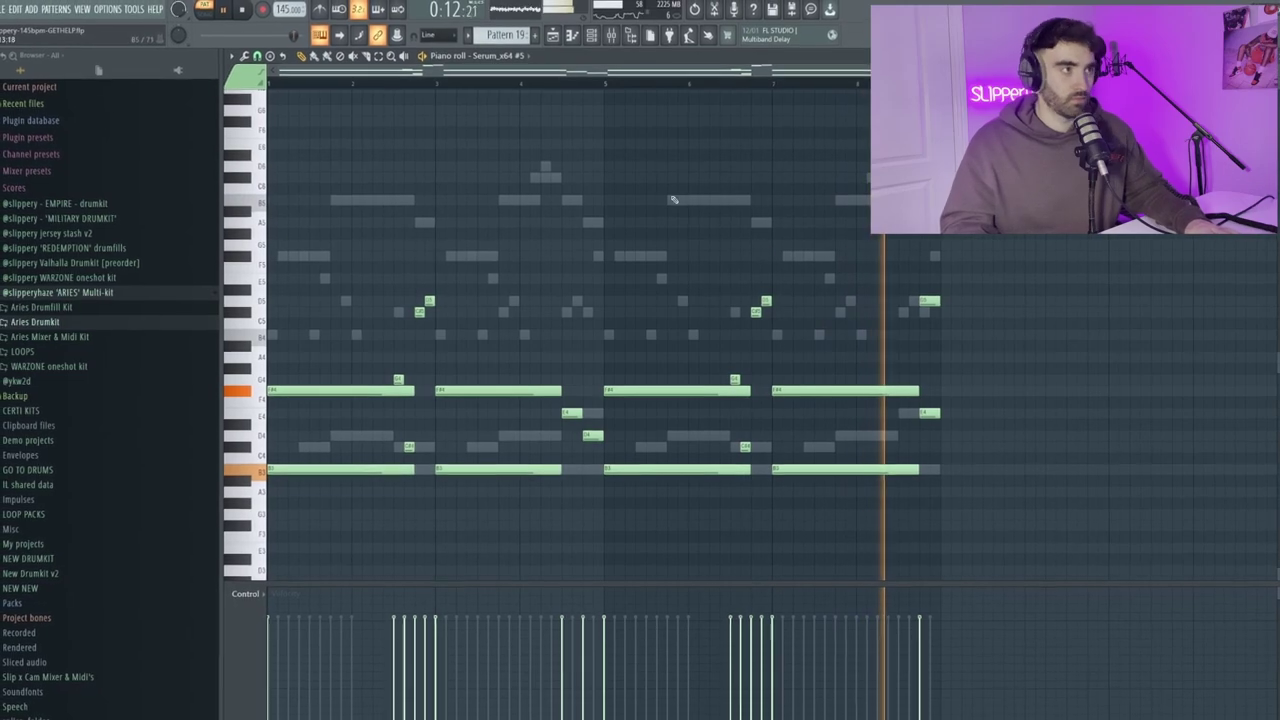
{"action": "key", "text": "space"}
{"action": "key", "text": "F5"}
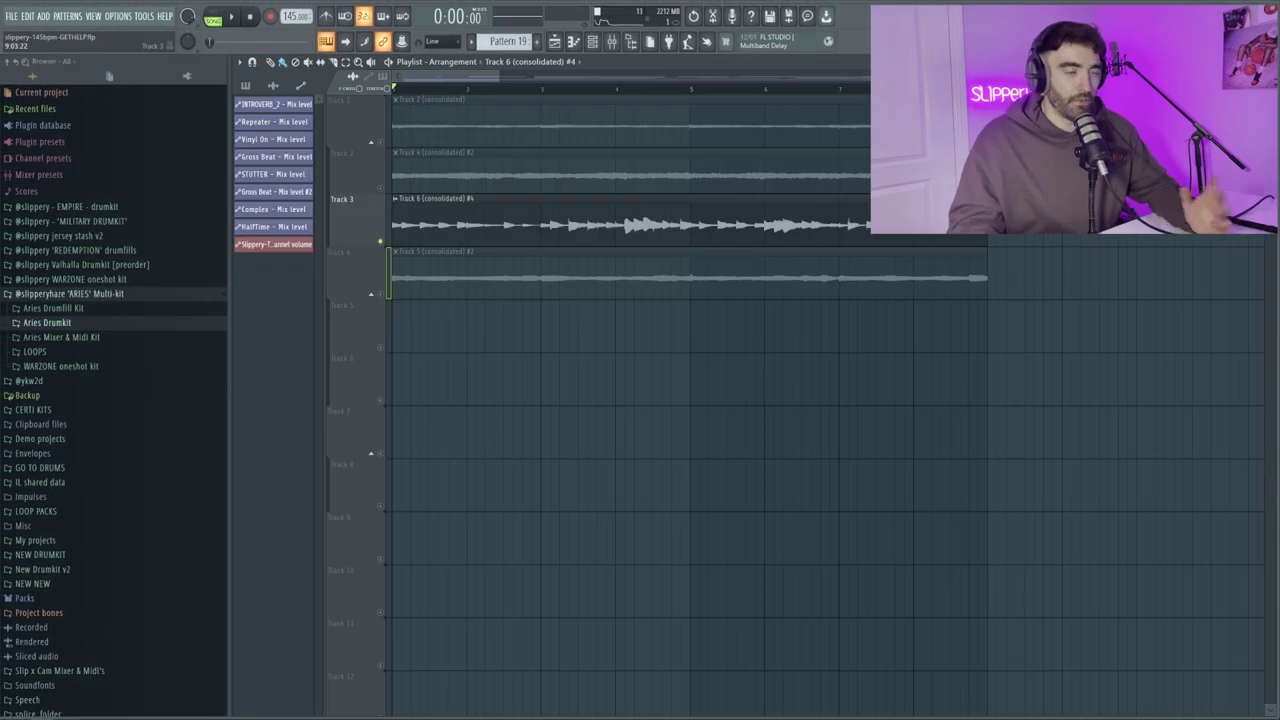
- Unmute the other consolidated melody tracks and play all four together in the playlist
{"action": "left_click", "coordinate": [622, 45]}
{"action": "key", "text": "space"}
{"action": "left_click_drag", "start_coordinate": [752, 248], "coordinate": [646, 238]}
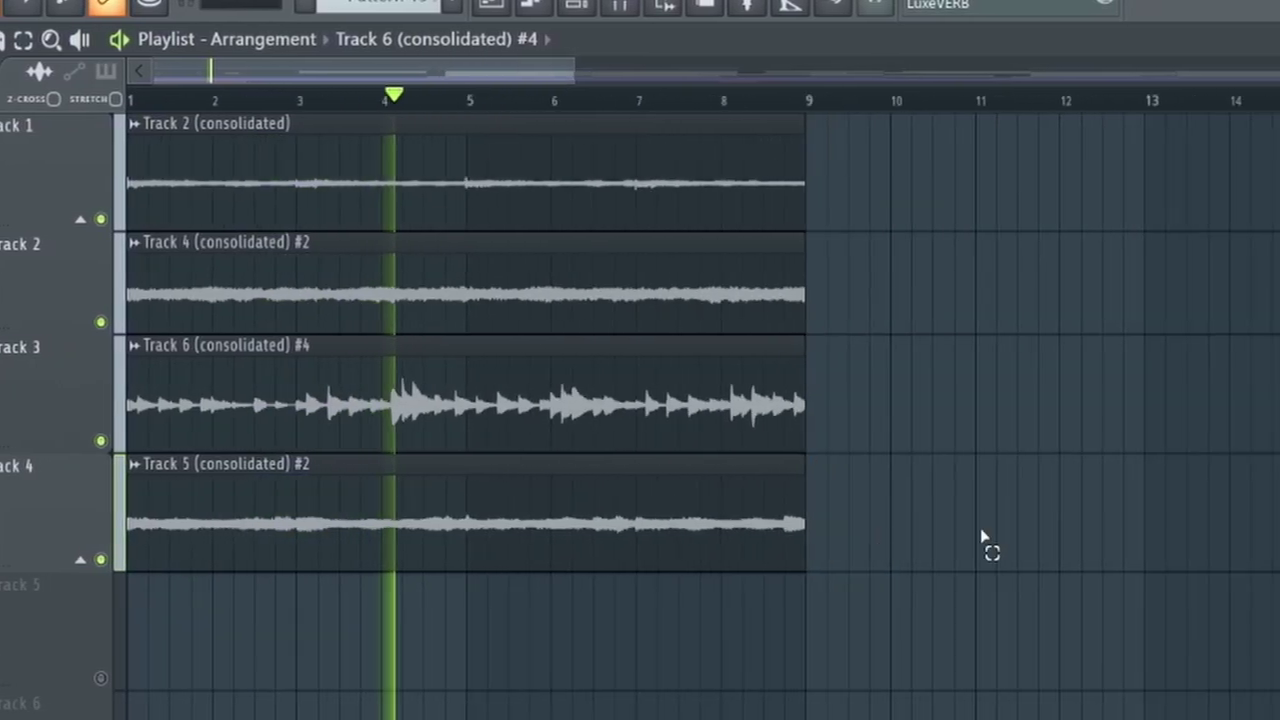
{"action": "key", "text": "ctrl+b"}
{"action": "key", "text": "ctrl+d"}
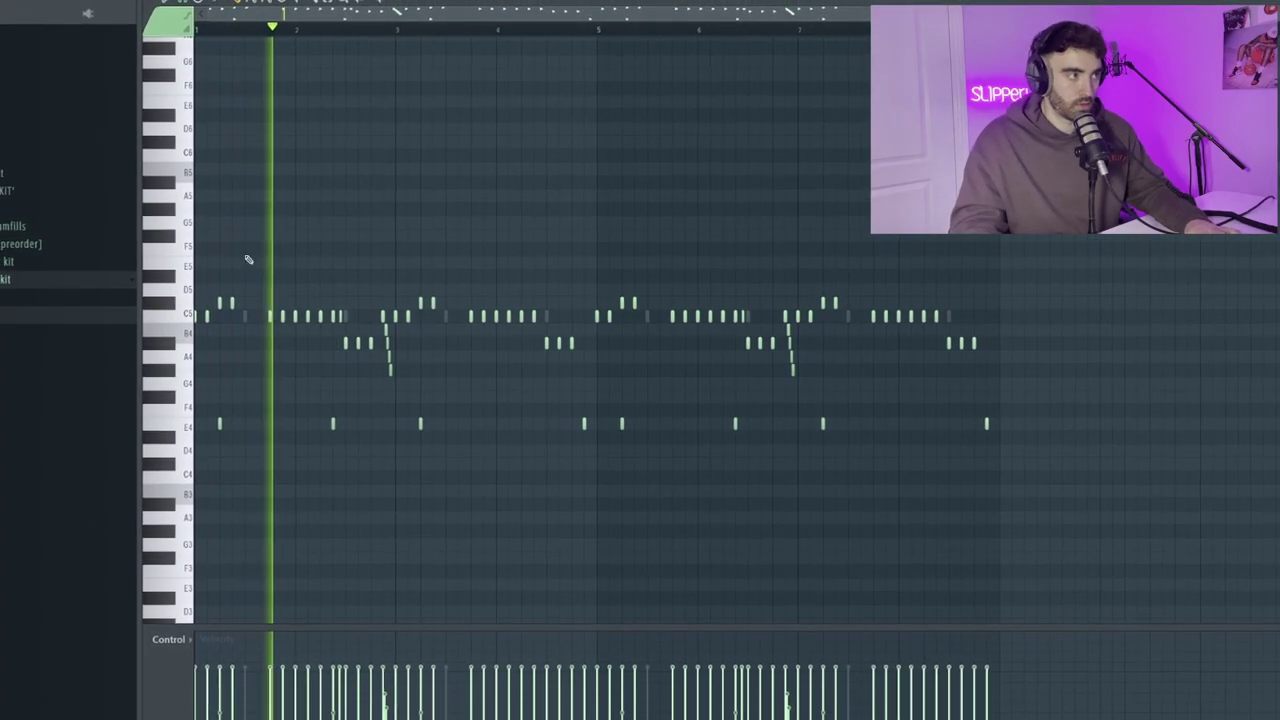
- Examine the hat 1 pattern and the percussion pattern of descending rolls between F#2 and C#2 during playback
{"action": "scroll", "coordinate": [248, 260], "scroll_direction": "up", "scroll_amount": 2, "text": "ctrl"}
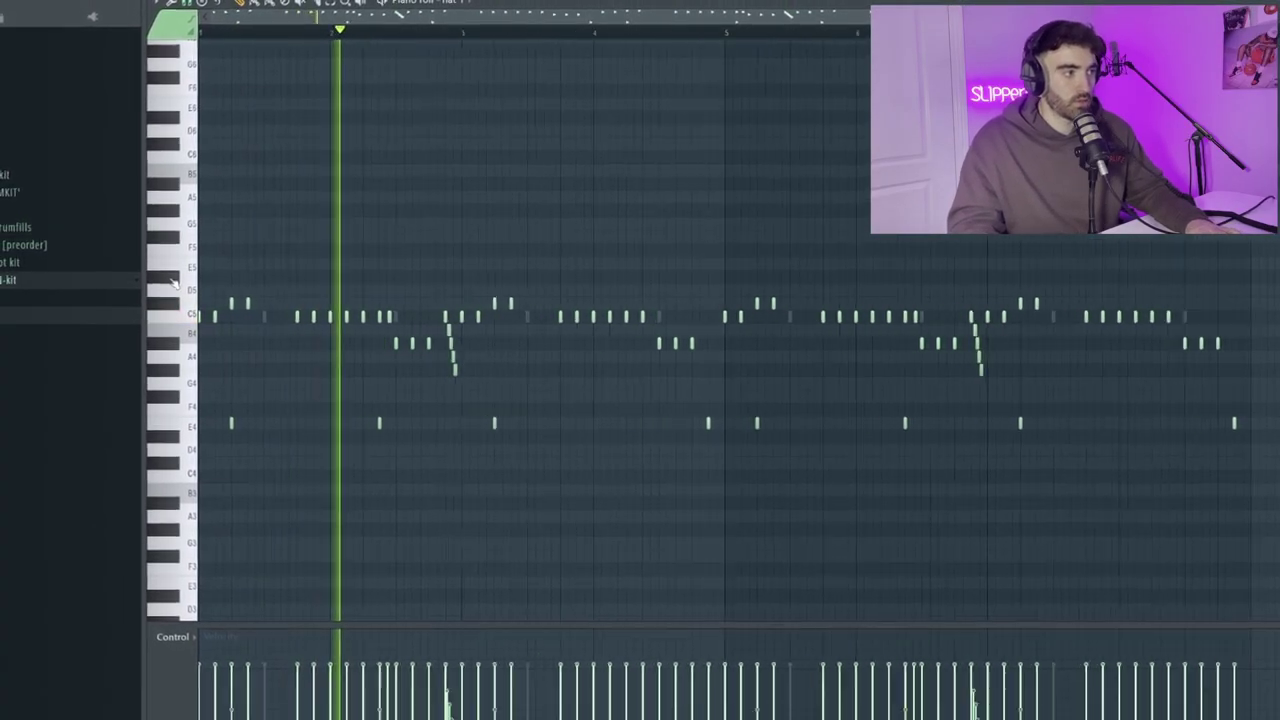
{"action": "scroll", "coordinate": [386, 214], "scroll_direction": "down", "scroll_amount": 2, "text": "ctrl"}
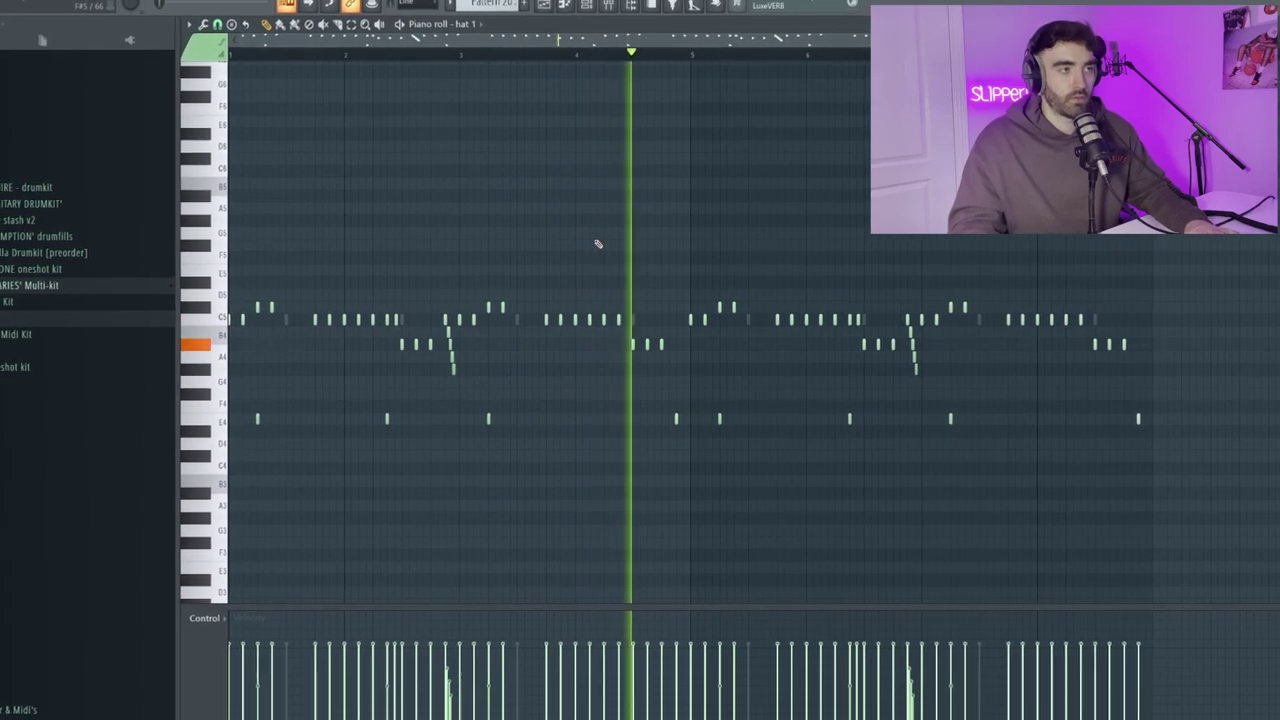
{"action": "scroll", "coordinate": [604, 236], "scroll_direction": "down", "scroll_amount": 1, "text": "ctrl"}
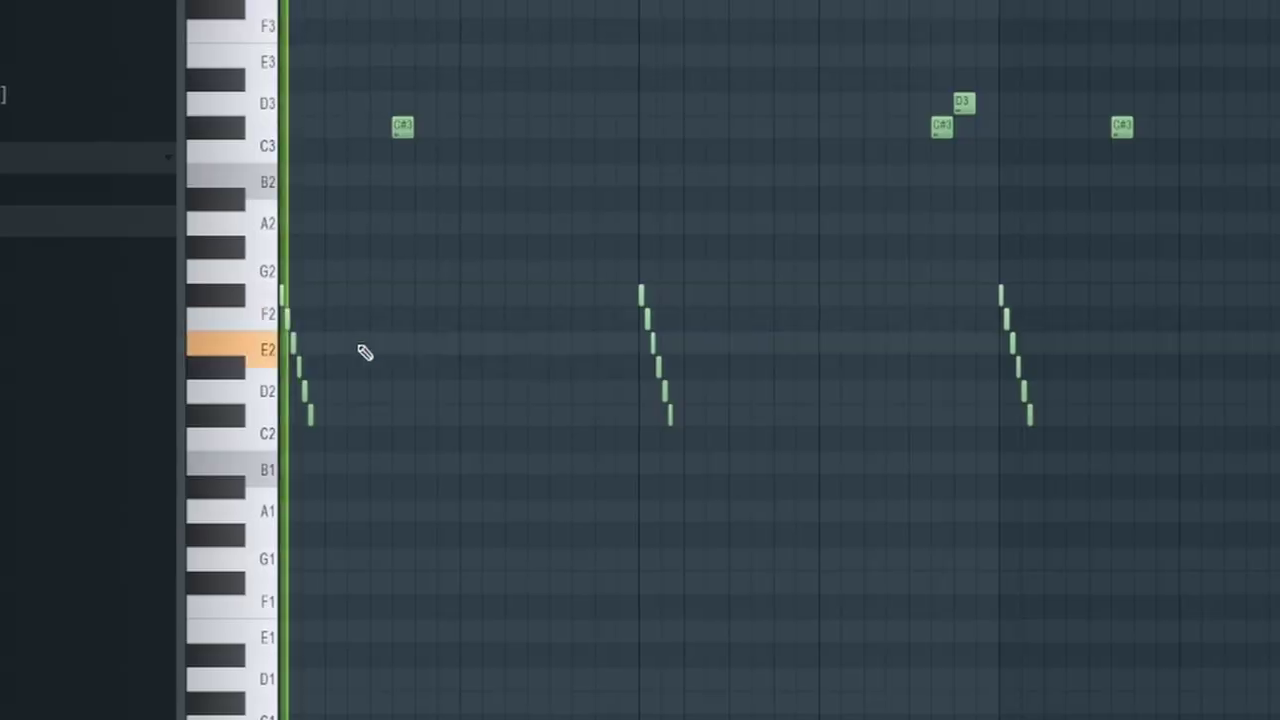
{"action": "scroll", "coordinate": [300, 400], "scroll_direction": "up", "scroll_amount": 2, "text": "ctrl"}
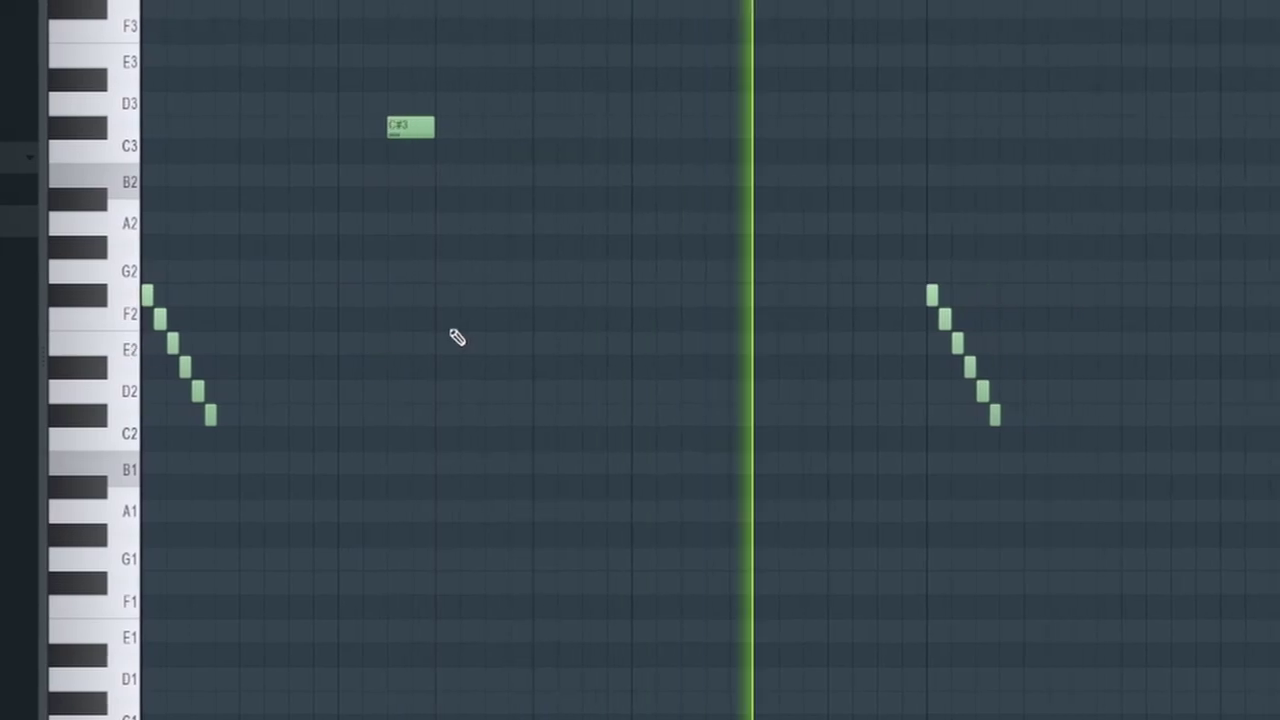
{"action": "scroll", "coordinate": [454, 334], "scroll_direction": "down", "scroll_amount": 2, "text": "ctrl"}
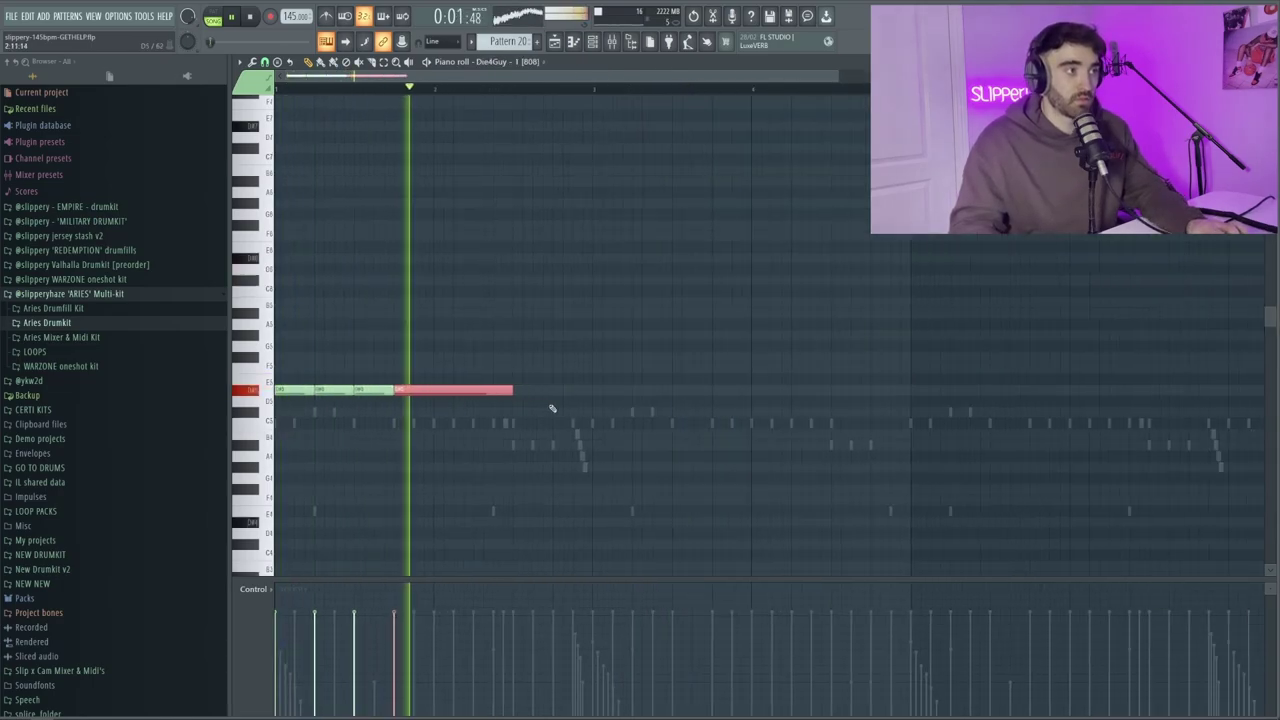
- Select the first four bars of the Die4Guy - 1 [808] line and duplicate its notes from bar 5
{"action": "scroll", "coordinate": [552, 408], "scroll_direction": "down", "scroll_amount": 3, "text": "ctrl"}
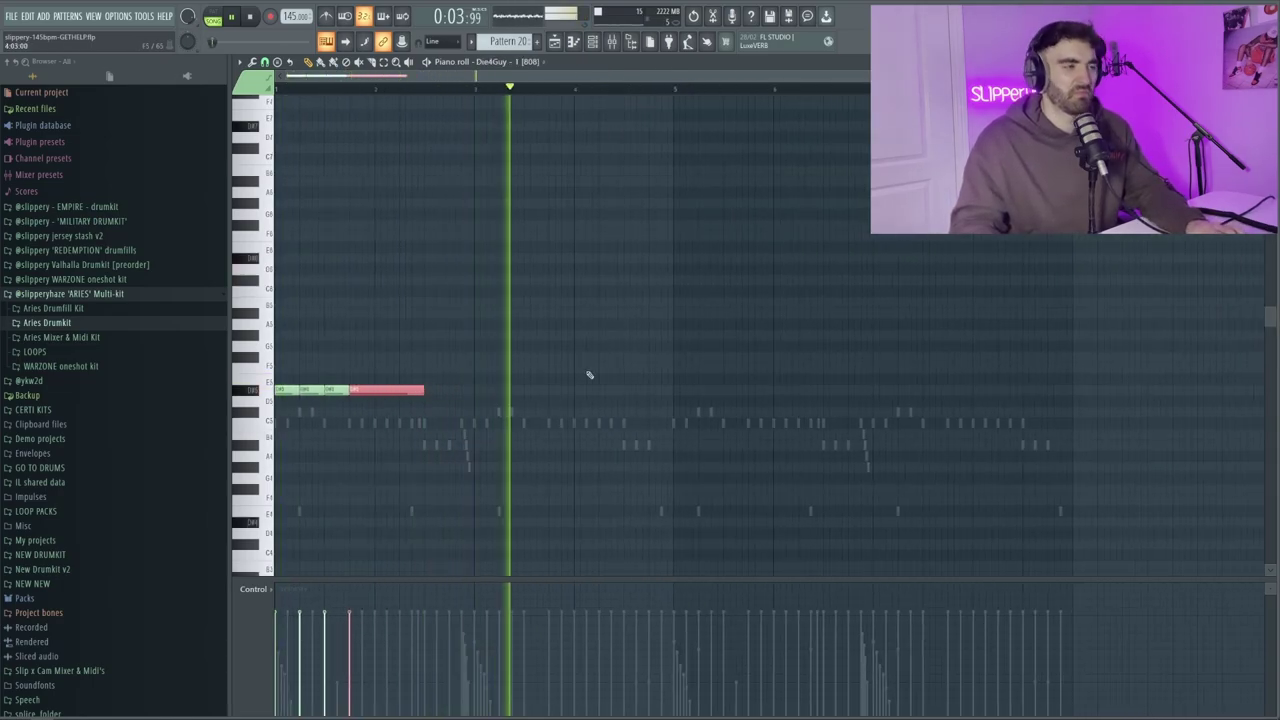
{"action": "left_click_drag", "start_coordinate": [276, 88], "coordinate": [677, 104]}
{"action": "key", "text": "ctrl+b"}
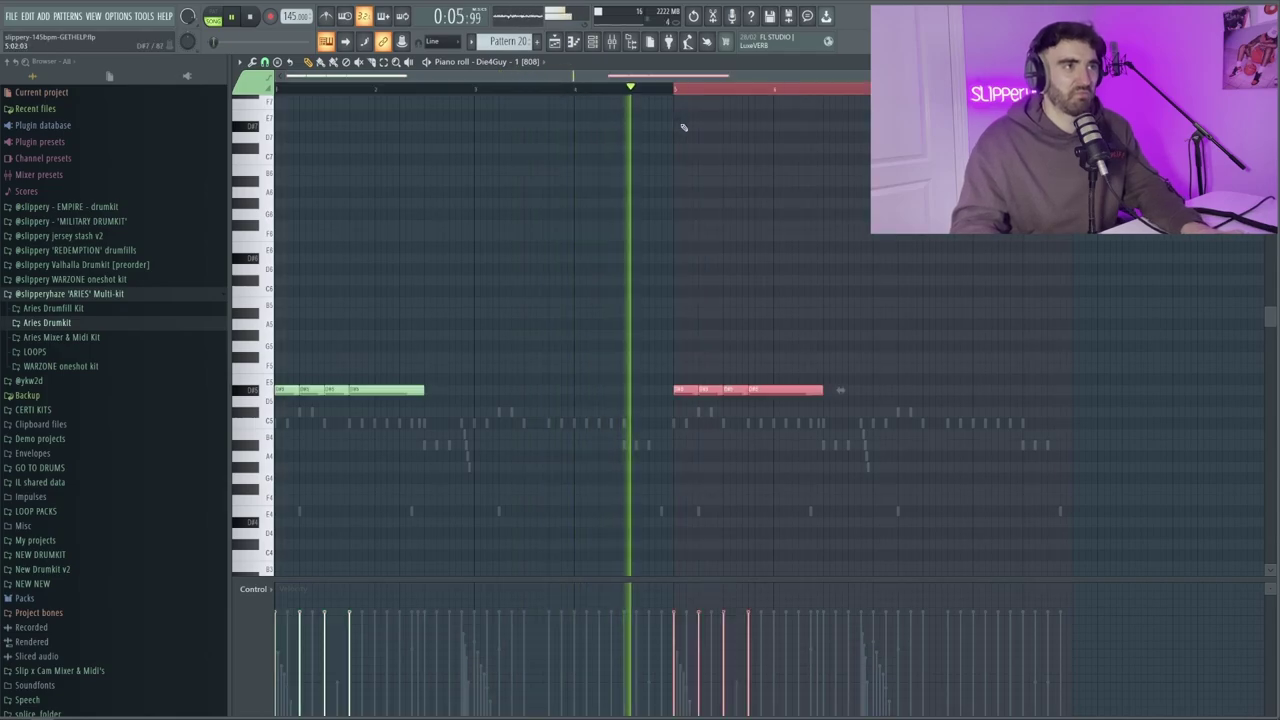
- Examine the Fx _Tubular Bell_ notes across the eight bars and play through the playlist arrangement
{"action": "scroll", "coordinate": [706, 220], "scroll_direction": "down", "scroll_amount": 2, "text": "ctrl"}
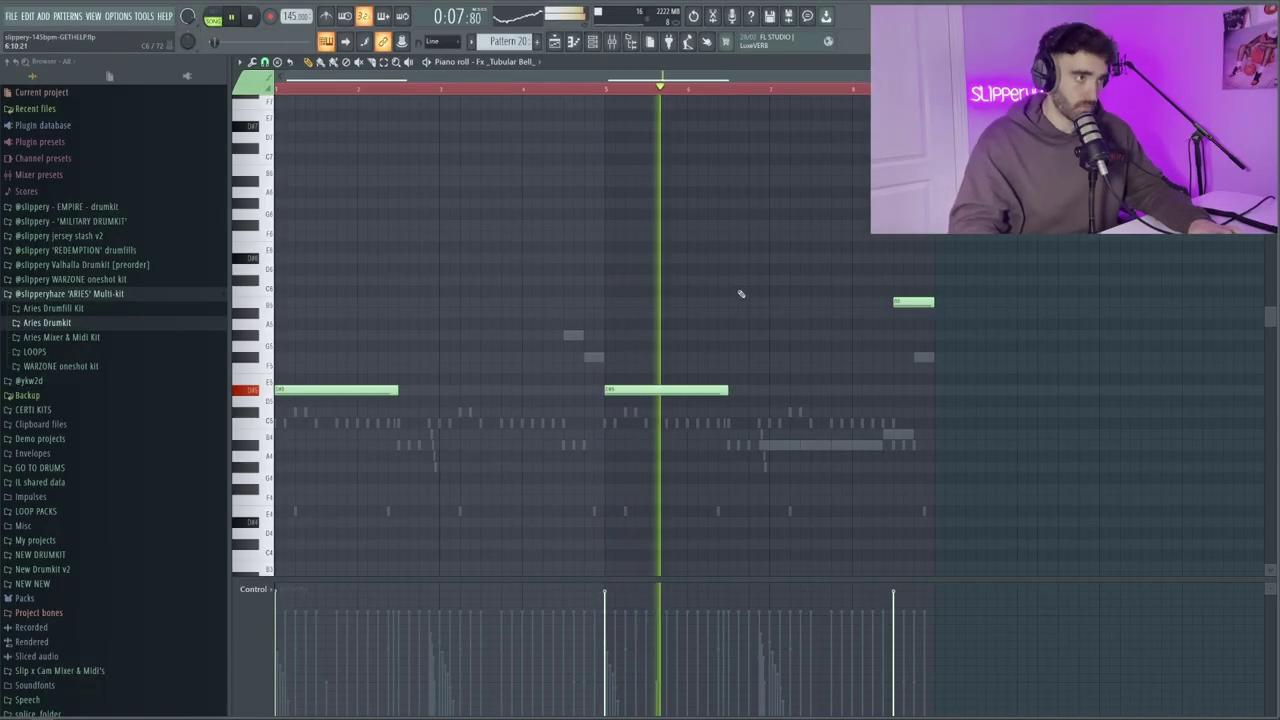
{"action": "key", "text": "ctrl+a"}
{"action": "left_click", "coordinate": [731, 251]}
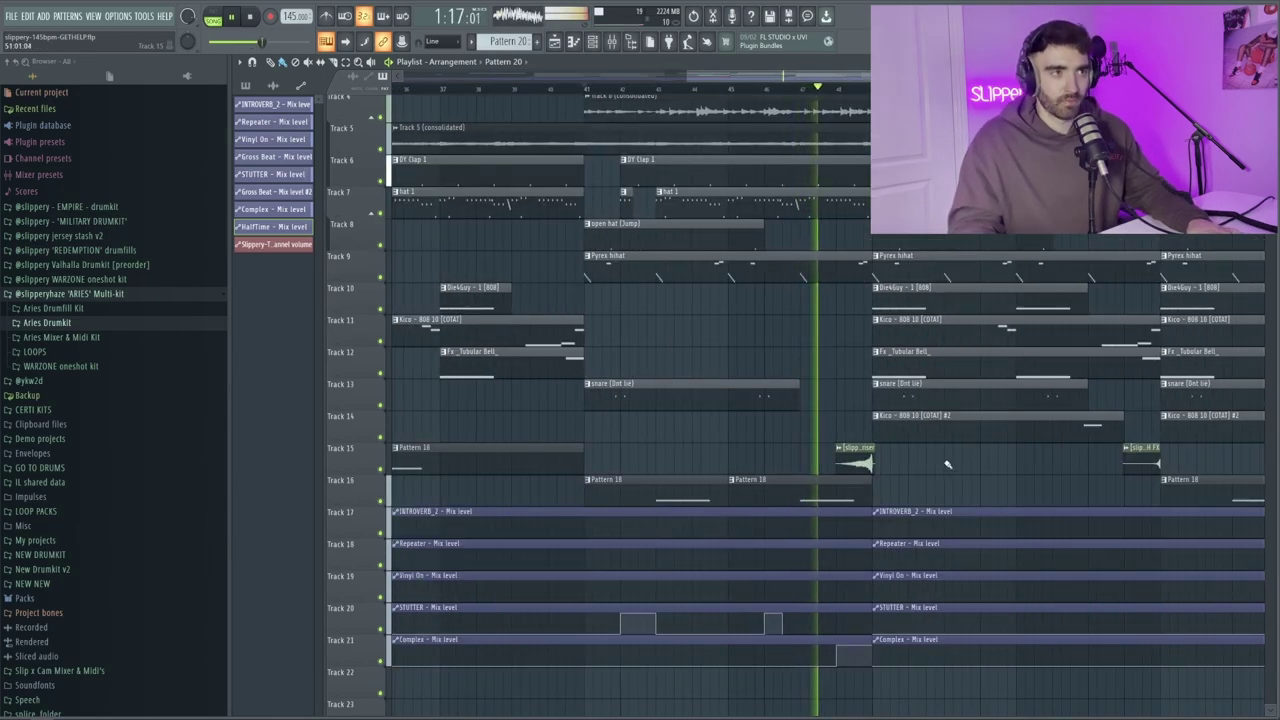
{"action": "scroll", "coordinate": [948, 464], "scroll_direction": "up", "scroll_amount": 1}
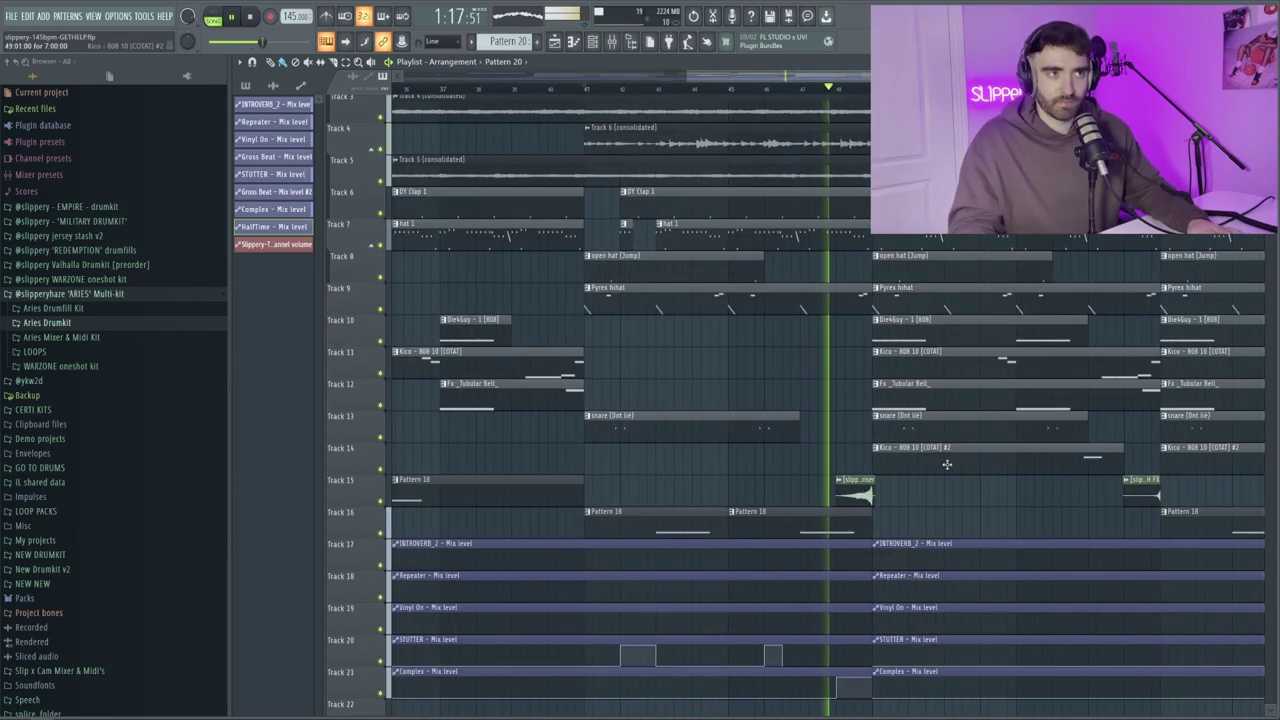
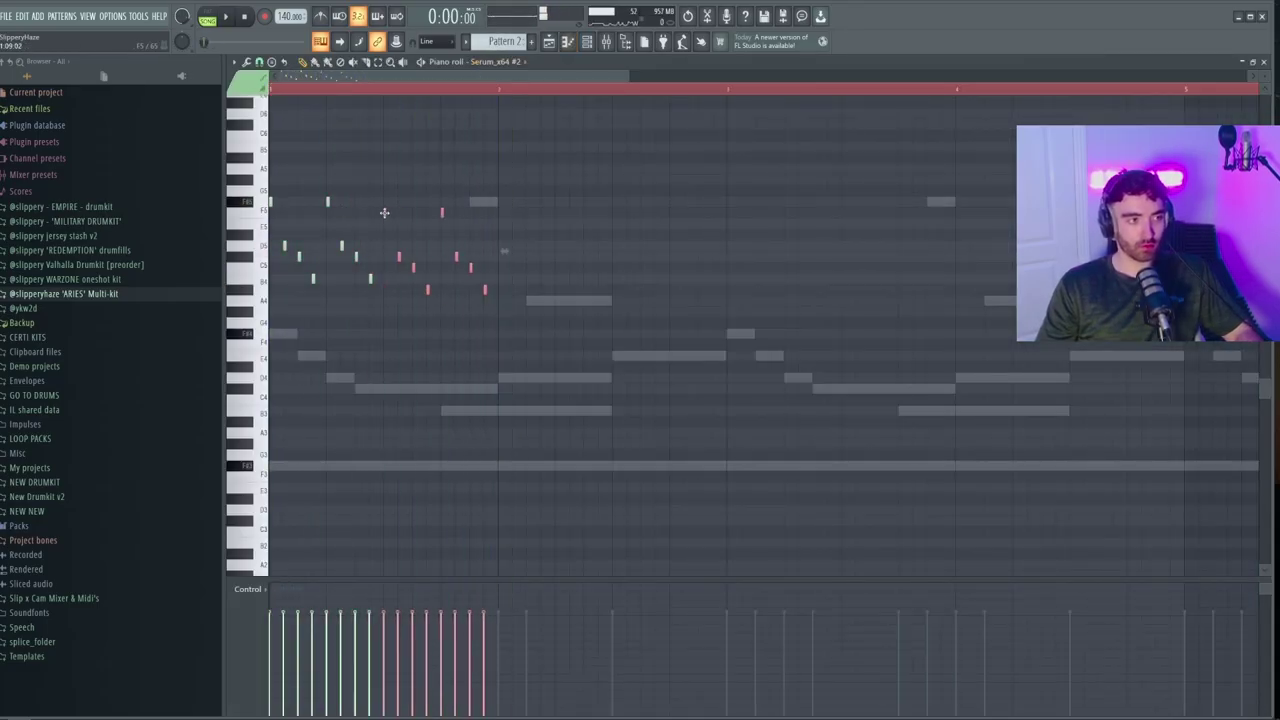
- Undo the last change to the Serum arpeggio and duplicate its repeating four-note figure back to back across the following bars
{"action": "key", "text": "ctrl+z"}
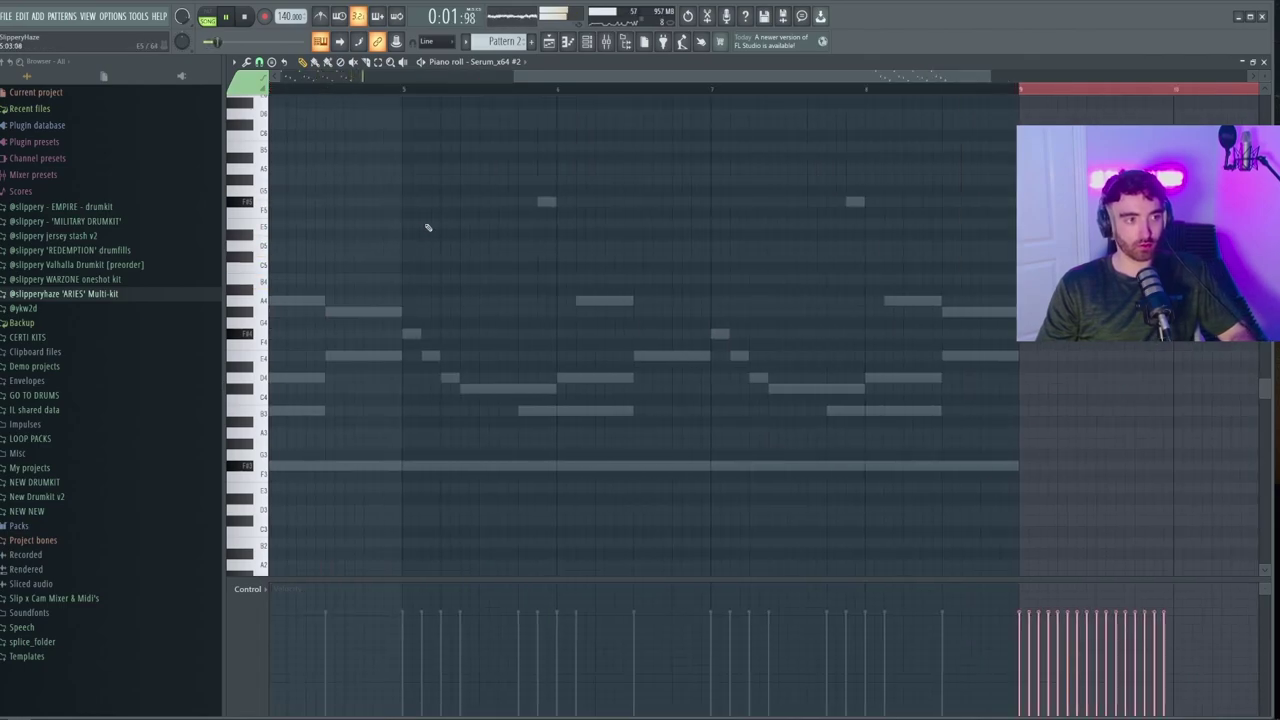
{"action": "scroll", "coordinate": [432, 235], "scroll_direction": "down", "scroll_amount": 3}
{"action": "scroll", "coordinate": [316, 137], "scroll_direction": "up", "scroll_amount": 3}
{"action": "key", "text": "ctrl+b"}
{"action": "key", "text": "ctrl+b"}
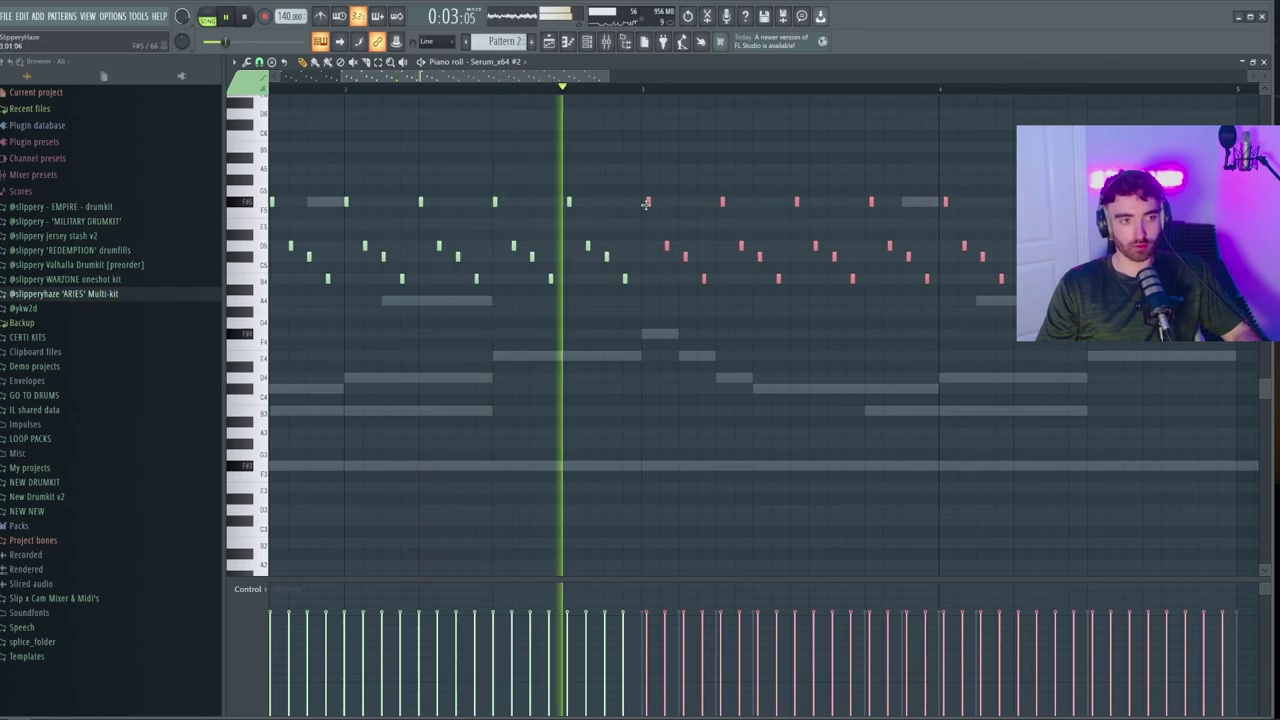
- Lower the top notes of the arpeggio to E5 over a two-bar phrase
{"action": "scroll", "coordinate": [645, 205], "scroll_direction": "up", "scroll_amount": 2}
{"action": "left_click_drag", "start_coordinate": [652, 201], "coordinate": [645, 202]}
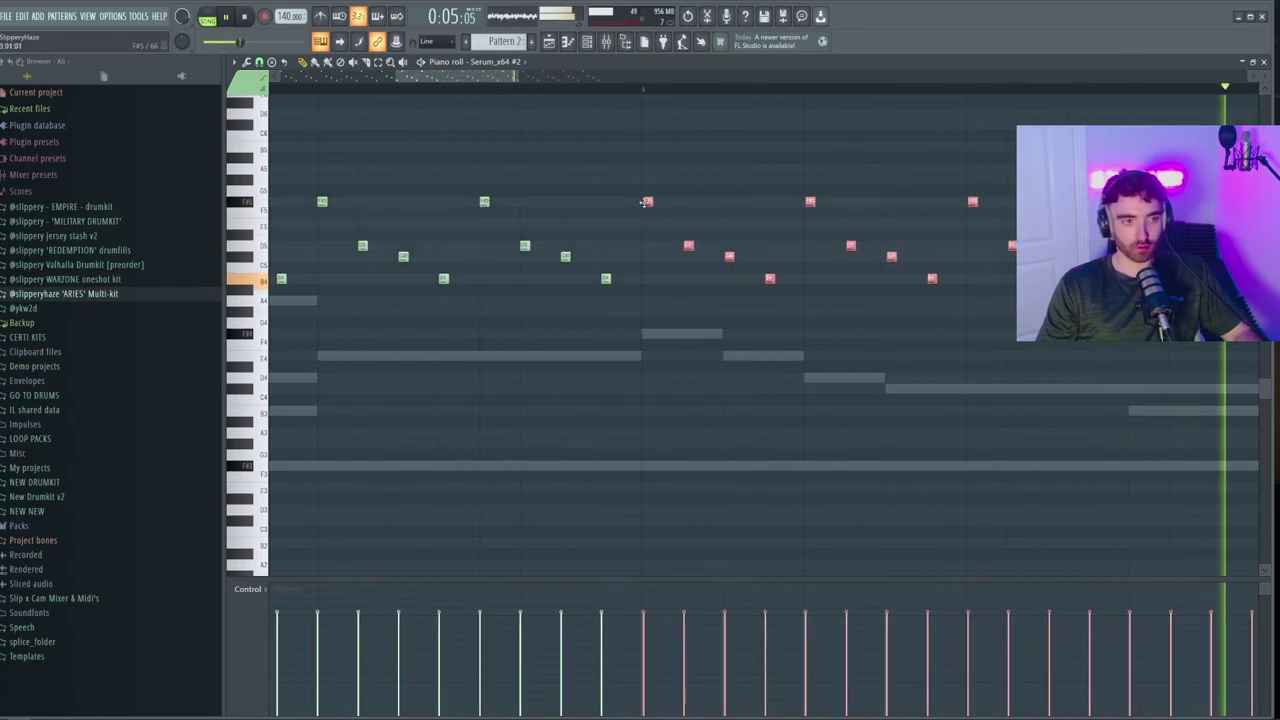
{"action": "scroll", "coordinate": [646, 202], "scroll_direction": "up", "scroll_amount": 2}
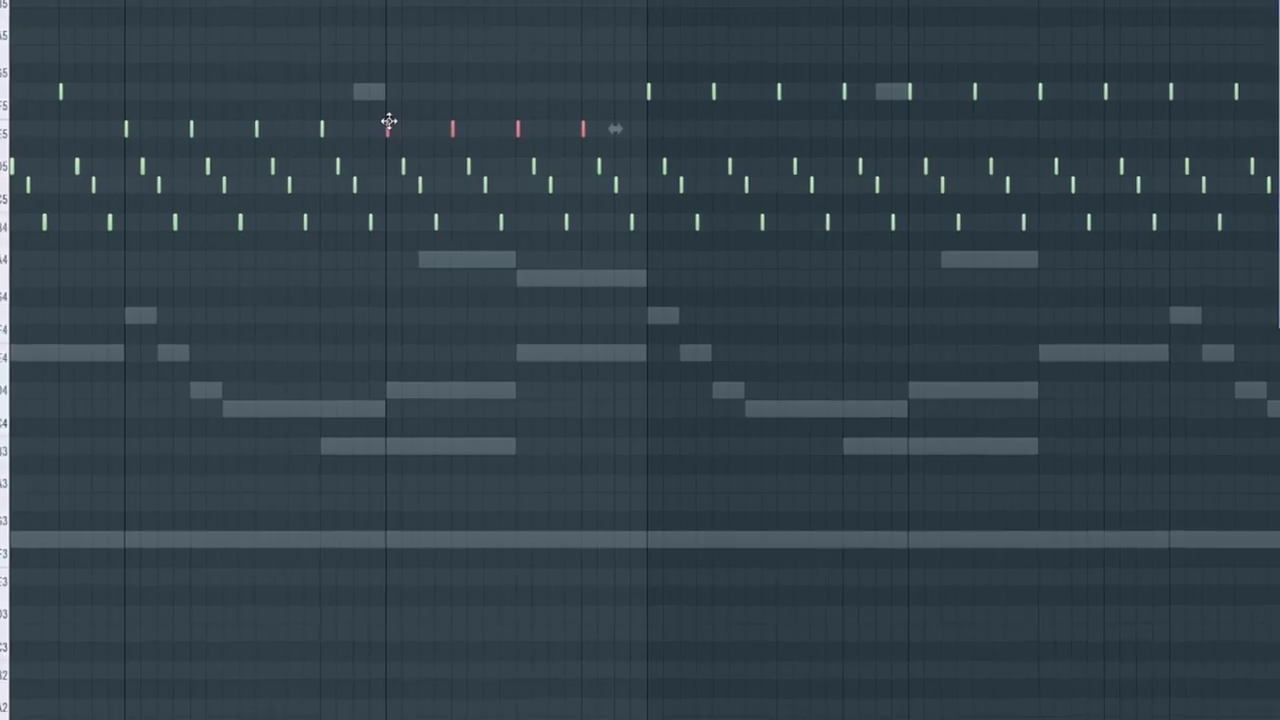
{"action": "left_click_drag", "start_coordinate": [530, 178], "coordinate": [603, 200]}
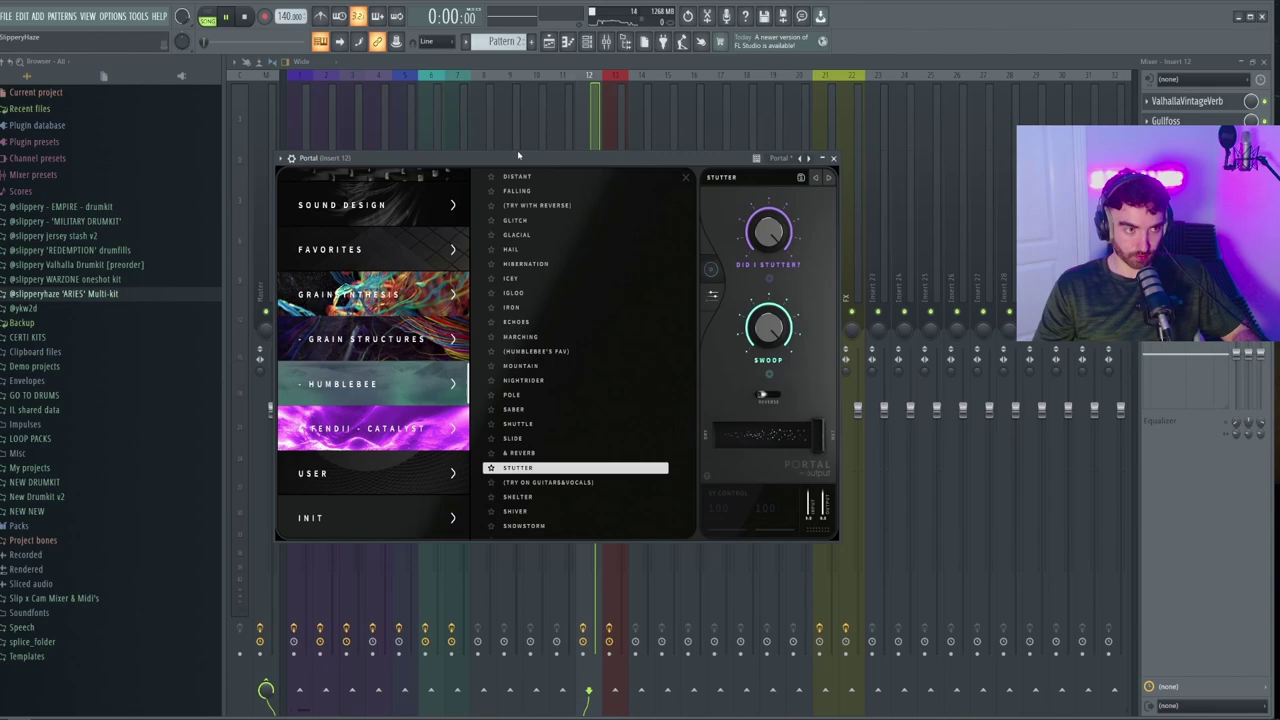
- Extend the final C#6 note of the melody to the end of bar 8
{"action": "left_click_drag", "start_coordinate": [517, 150], "coordinate": [552, 151]}
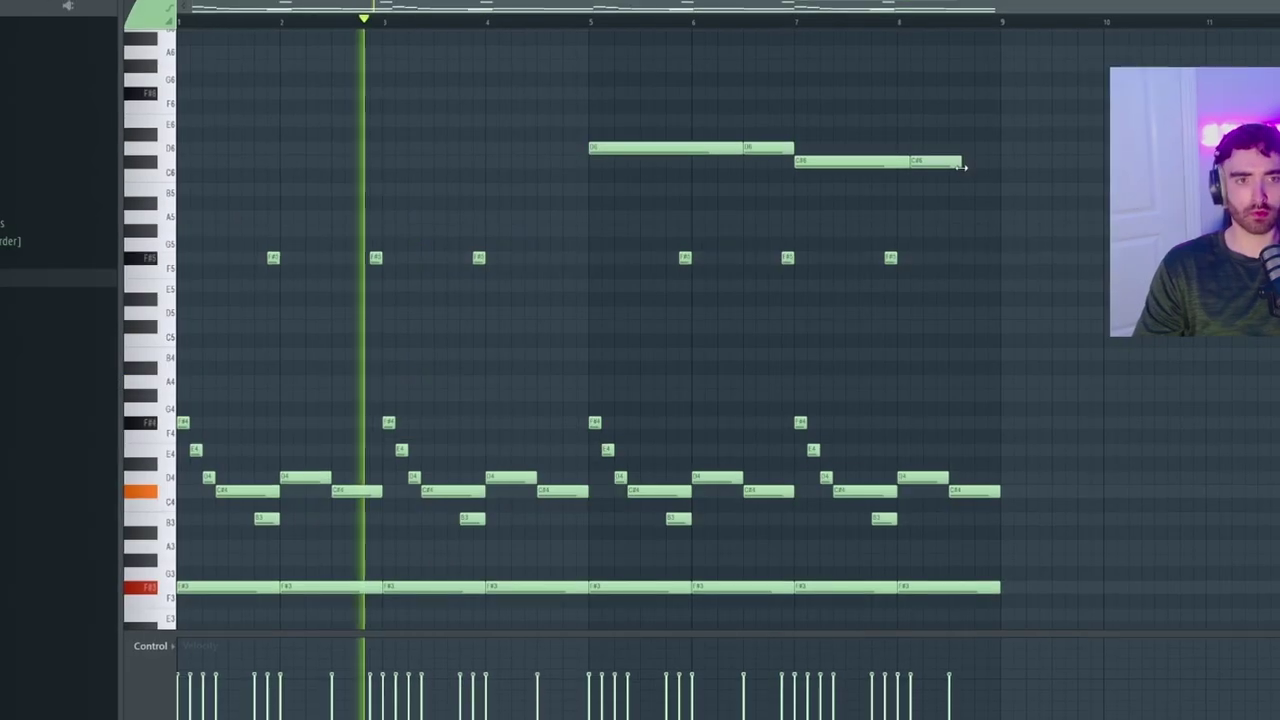
{"action": "left_click_drag", "start_coordinate": [960, 167], "coordinate": [995, 167]}
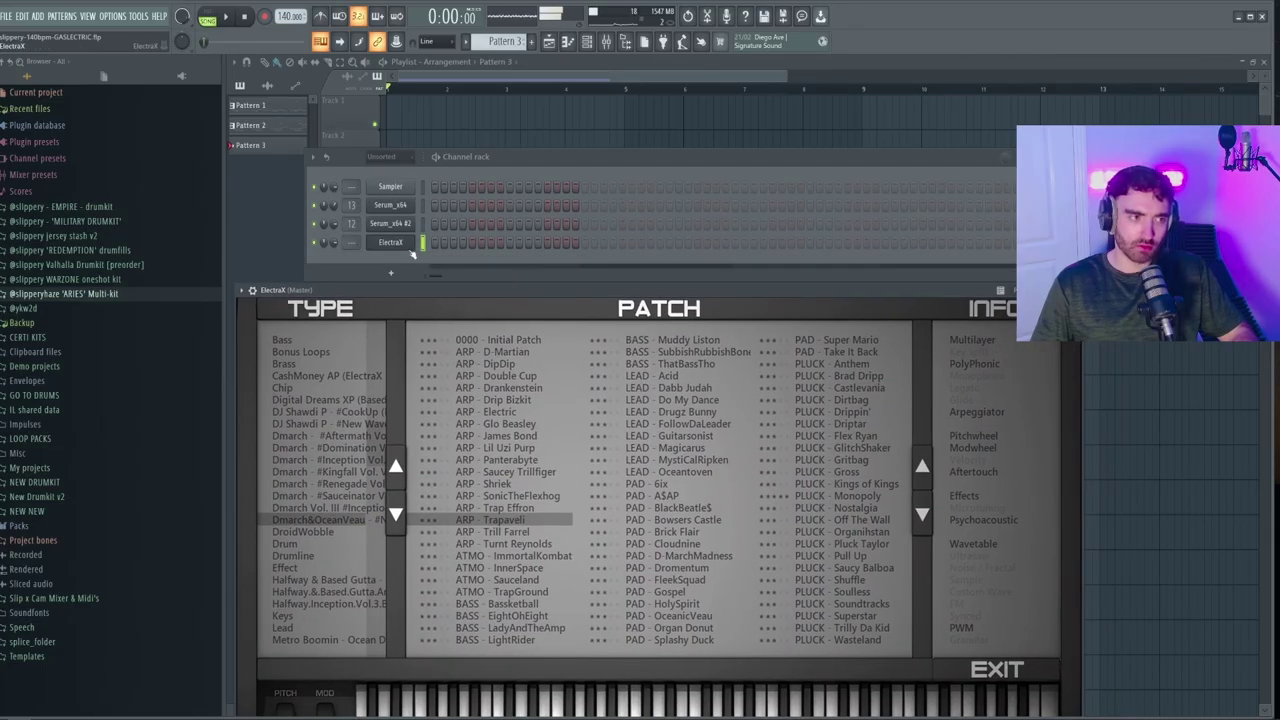
- Open the ElectraX piano roll and enter an F#5 and C#6 chord over the second half of bar 1
{"action": "right_click", "coordinate": [390, 242]}
{"action": "left_click", "coordinate": [433, 250]}
{"action": "key", "text": "space"}
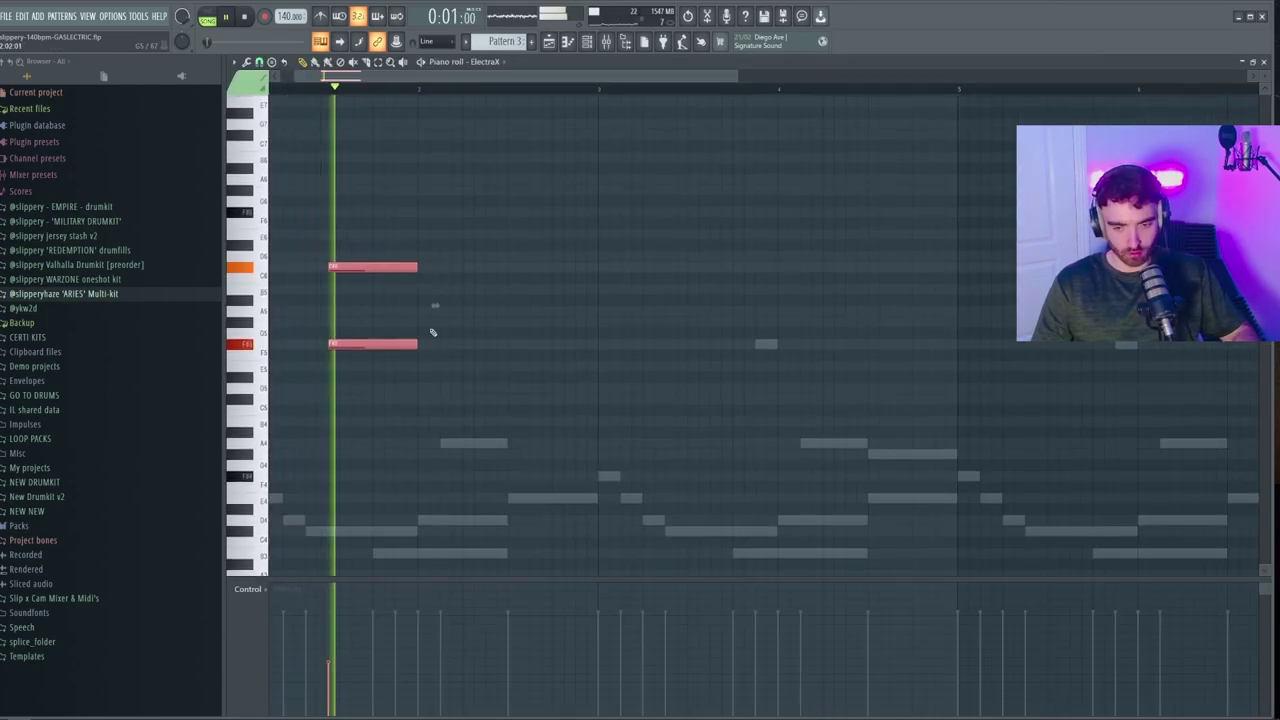
{"action": "scroll", "coordinate": [425, 365], "scroll_direction": "down", "scroll_amount": 2}
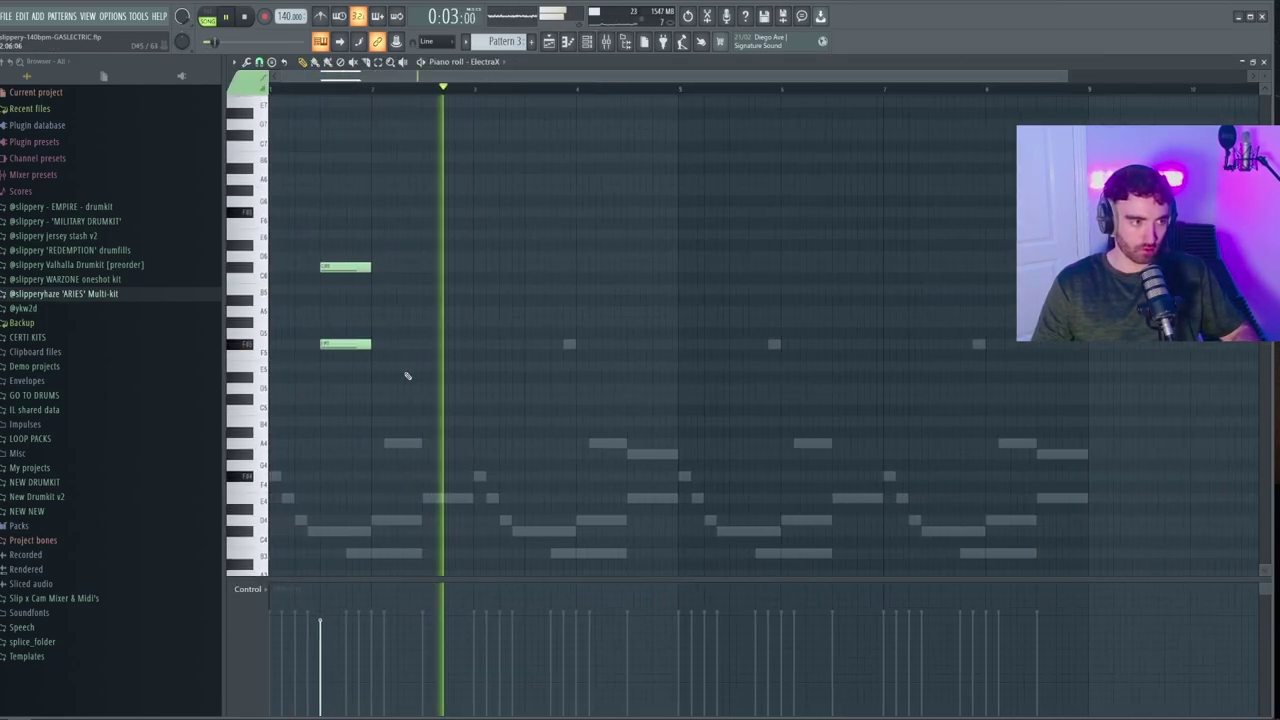
- Duplicate the F#5 and C#6 chord into the second half of bar 3
{"action": "left_click_drag", "start_coordinate": [342, 268], "coordinate": [536, 268]}
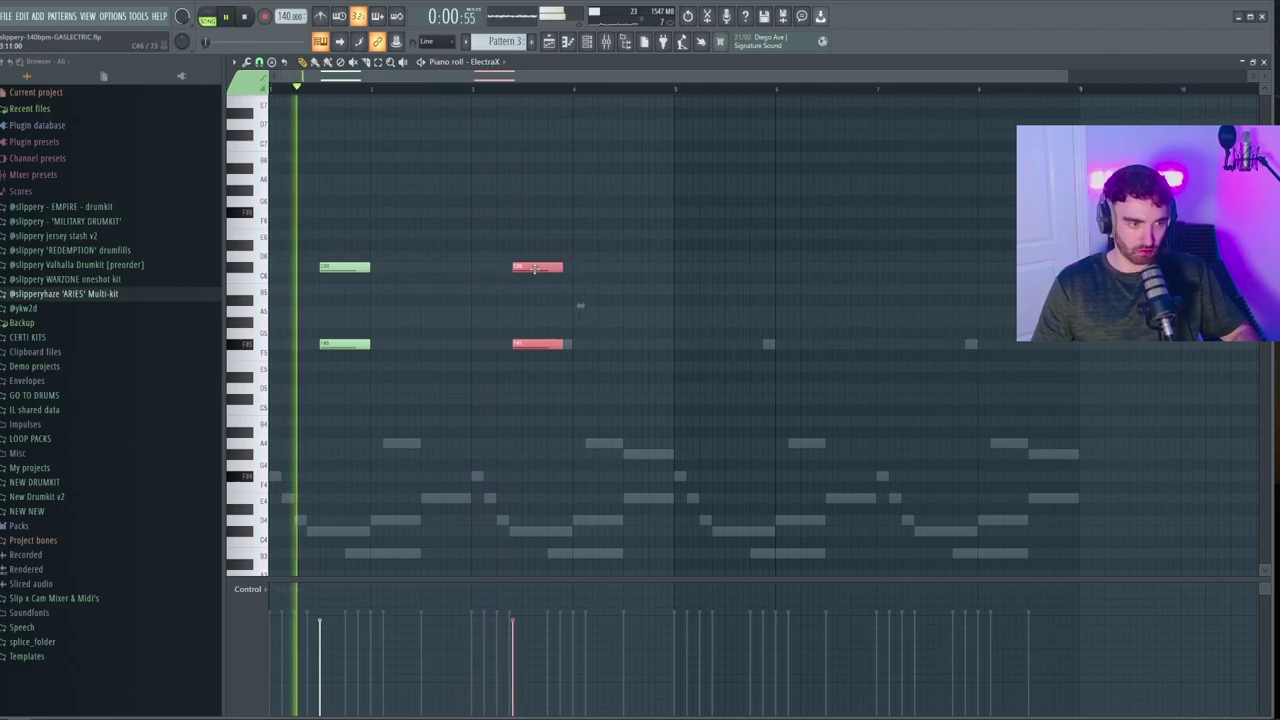
{"action": "scroll", "coordinate": [537, 267], "scroll_direction": "up", "scroll_amount": 3}
{"action": "scroll", "coordinate": [547, 267], "scroll_direction": "down", "scroll_amount": 3}
{"action": "left_click", "coordinate": [557, 340]}
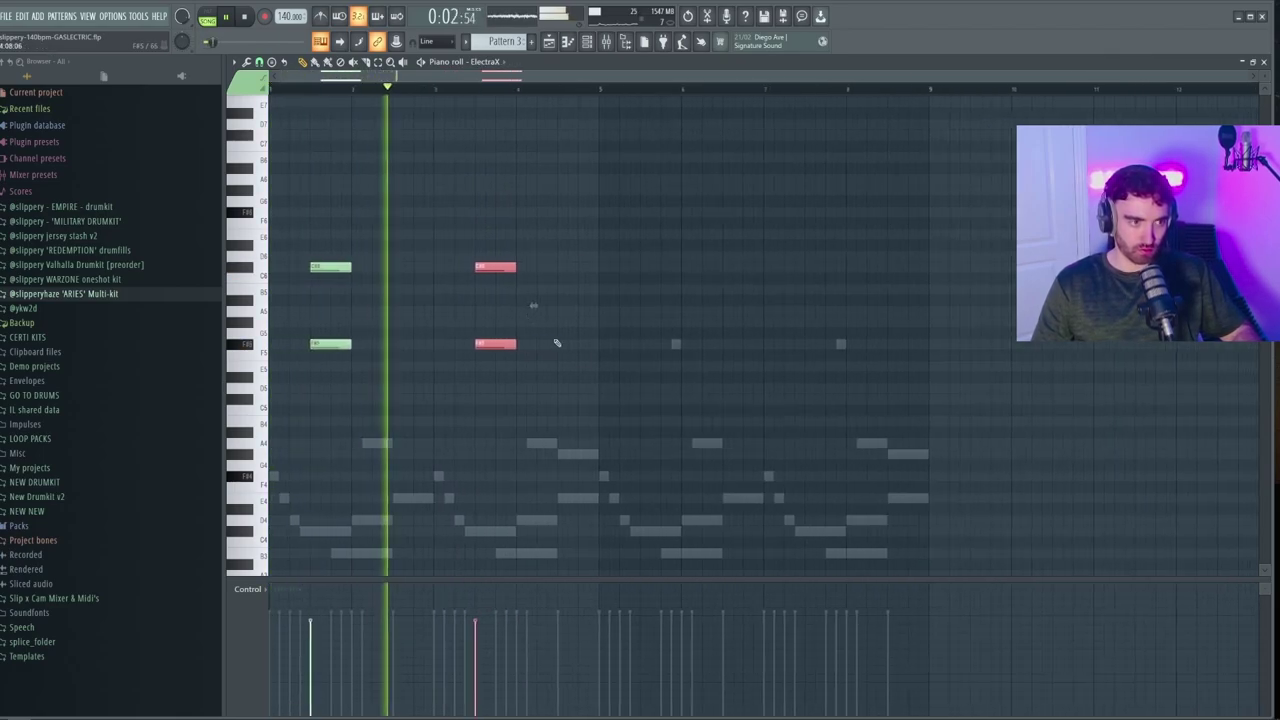
- Repeat the chord in bars 5 and 7 and add short A5, G#5 and C#6 notes after the repeats
{"action": "scroll", "coordinate": [489, 357], "scroll_direction": "down", "scroll_amount": 3}
{"action": "scroll", "coordinate": [467, 340], "scroll_direction": "up", "scroll_amount": 1}
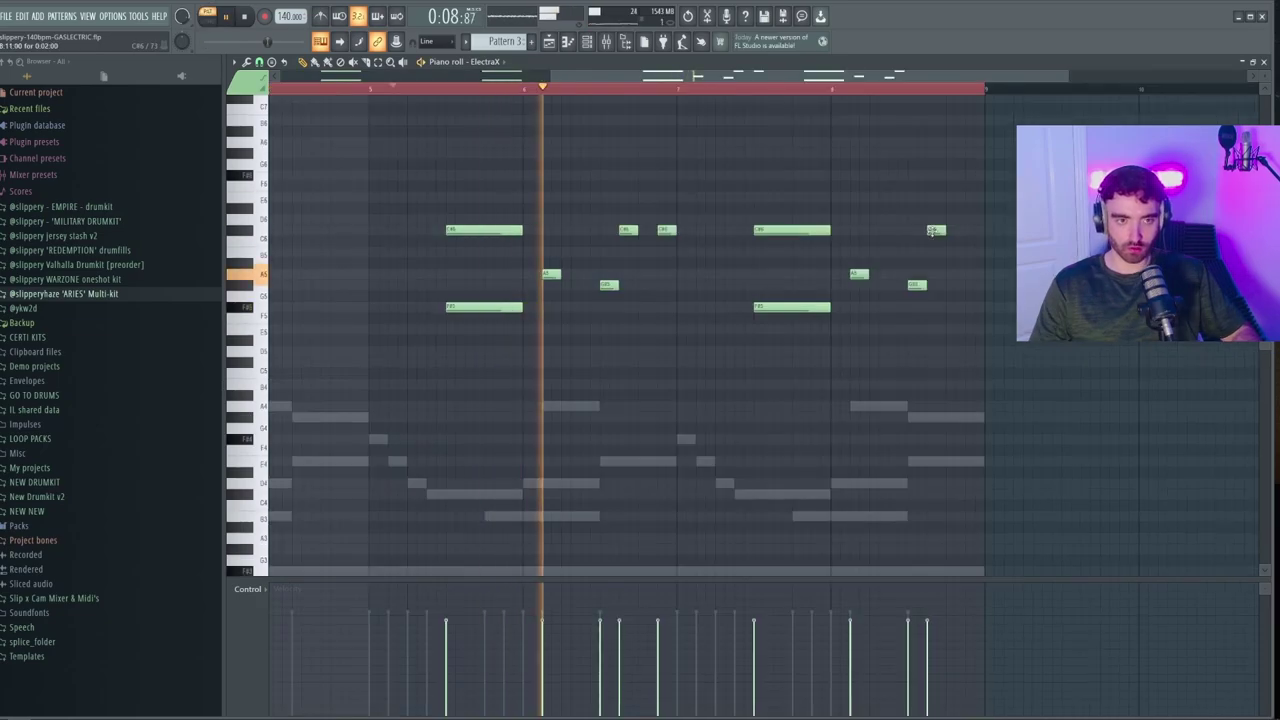
{"action": "scroll", "coordinate": [933, 231], "scroll_direction": "down", "scroll_amount": 2}
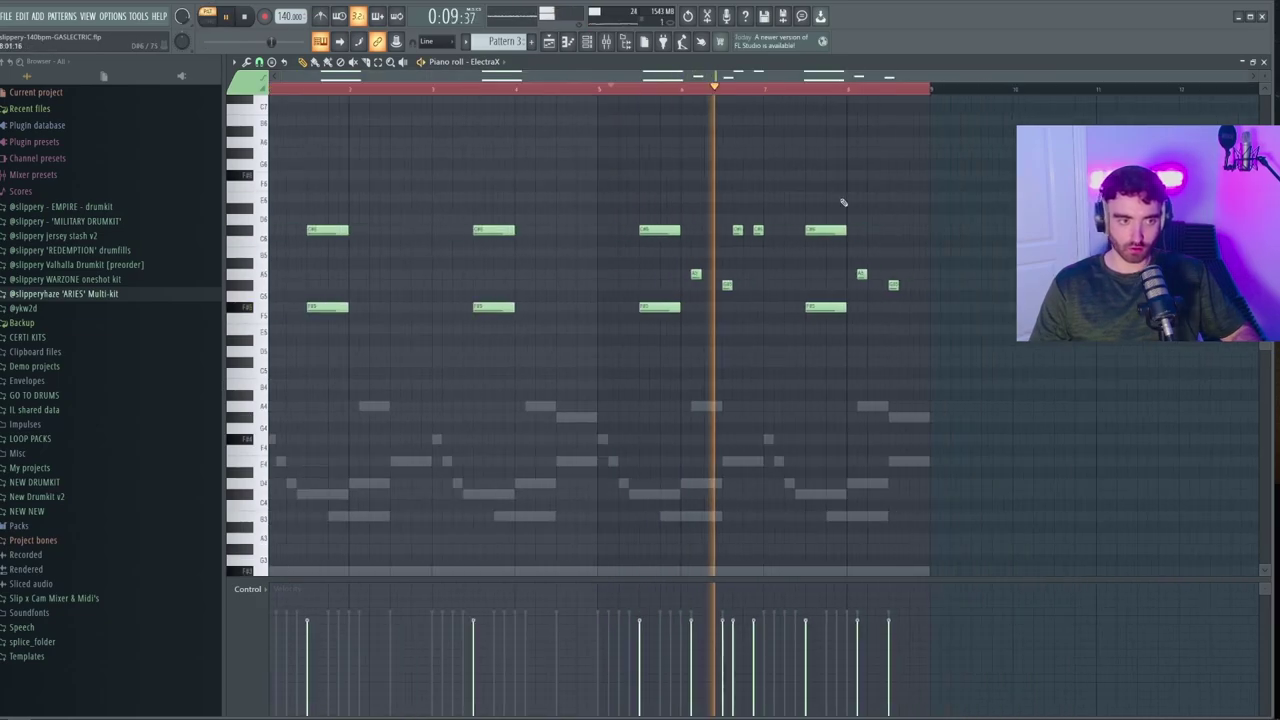
- Trim the Baby Bash Suga Suga sample on track 10 to two bars and repeat it up to bar 5
{"action": "left_click", "coordinate": [548, 46]}
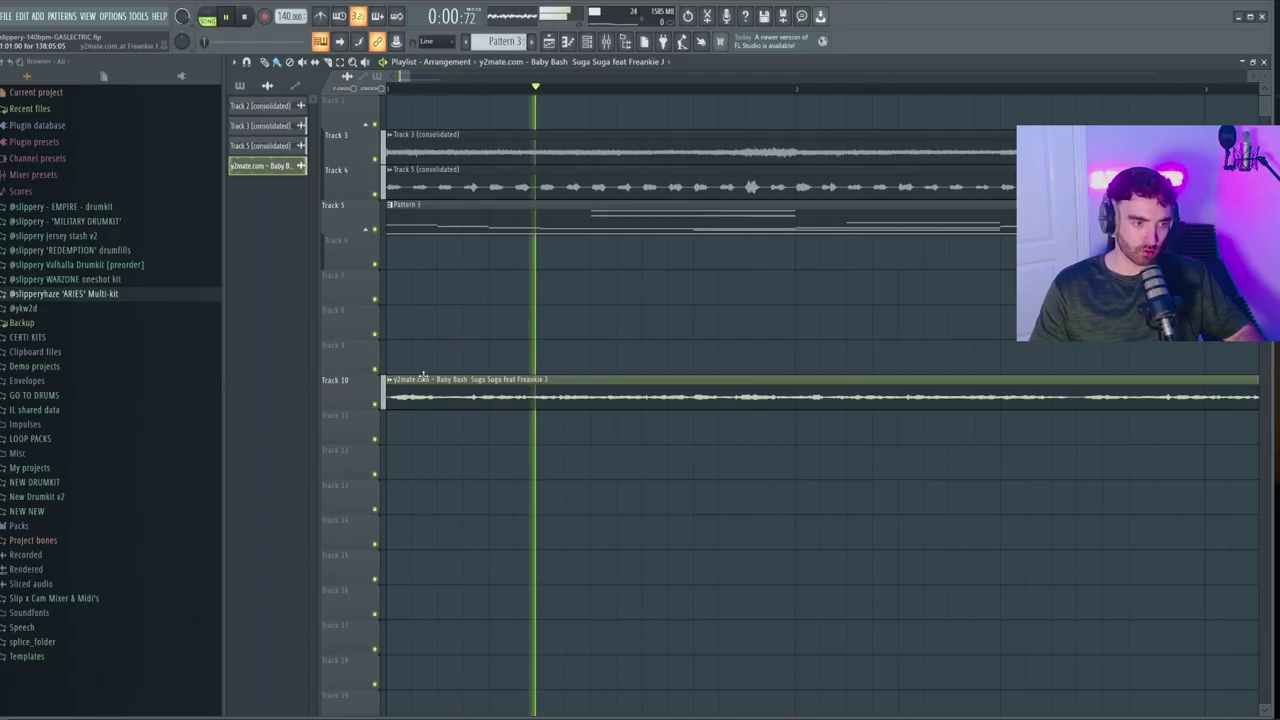
{"action": "scroll", "coordinate": [494, 271], "scroll_direction": "down", "scroll_amount": 3}
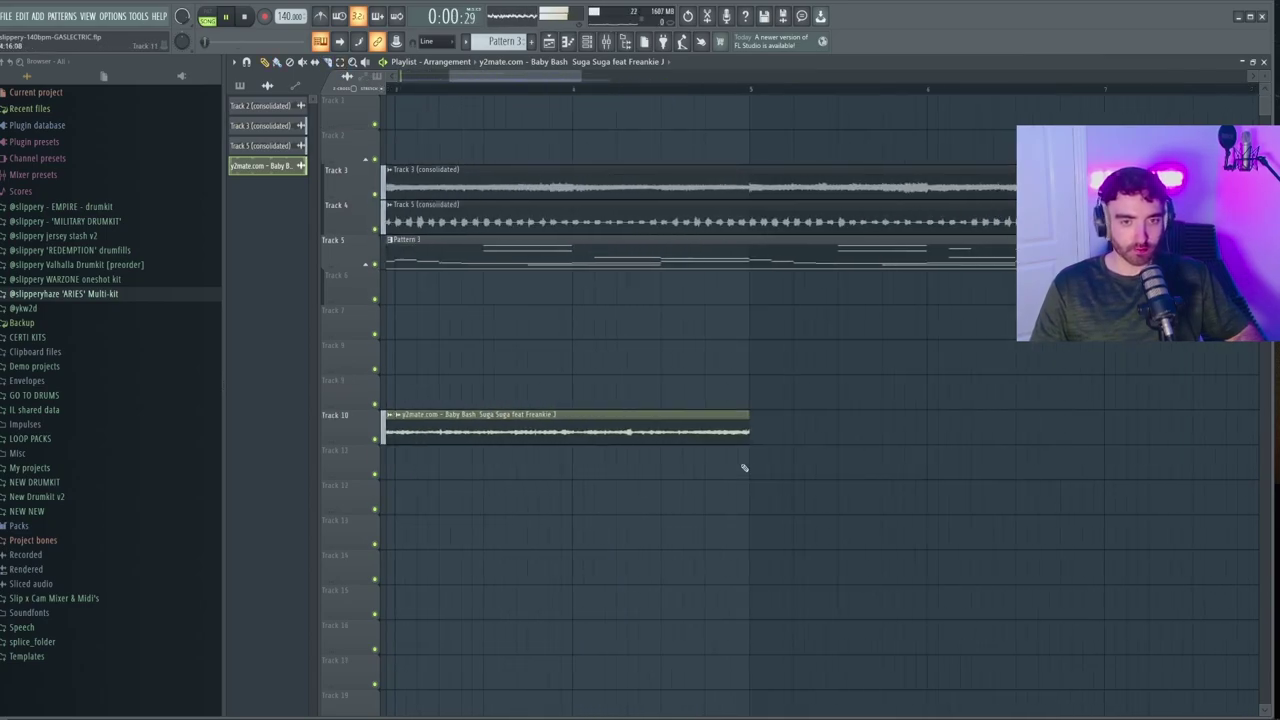
{"action": "scroll", "coordinate": [743, 466], "scroll_direction": "down", "scroll_amount": 2}
{"action": "double_click", "coordinate": [538, 434]}
{"action": "key", "text": "Escape"}
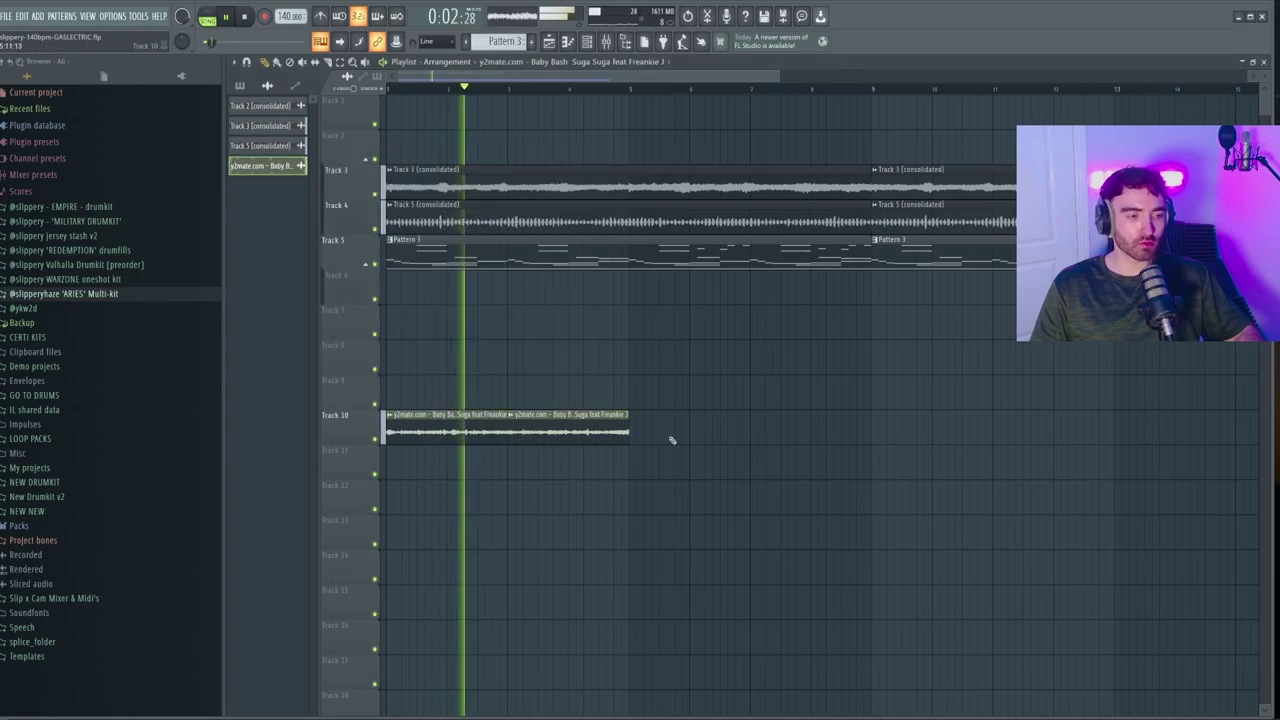
- Consolidate the sample clips on track 10 and repeat the consolidated clip along track 7 up to bar 17
{"action": "scroll", "coordinate": [671, 437], "scroll_direction": "down", "scroll_amount": 2}
{"action": "scroll", "coordinate": [480, 463], "scroll_direction": "up", "scroll_amount": 2}
{"action": "left_click_drag", "start_coordinate": [480, 463], "coordinate": [400, 410]}
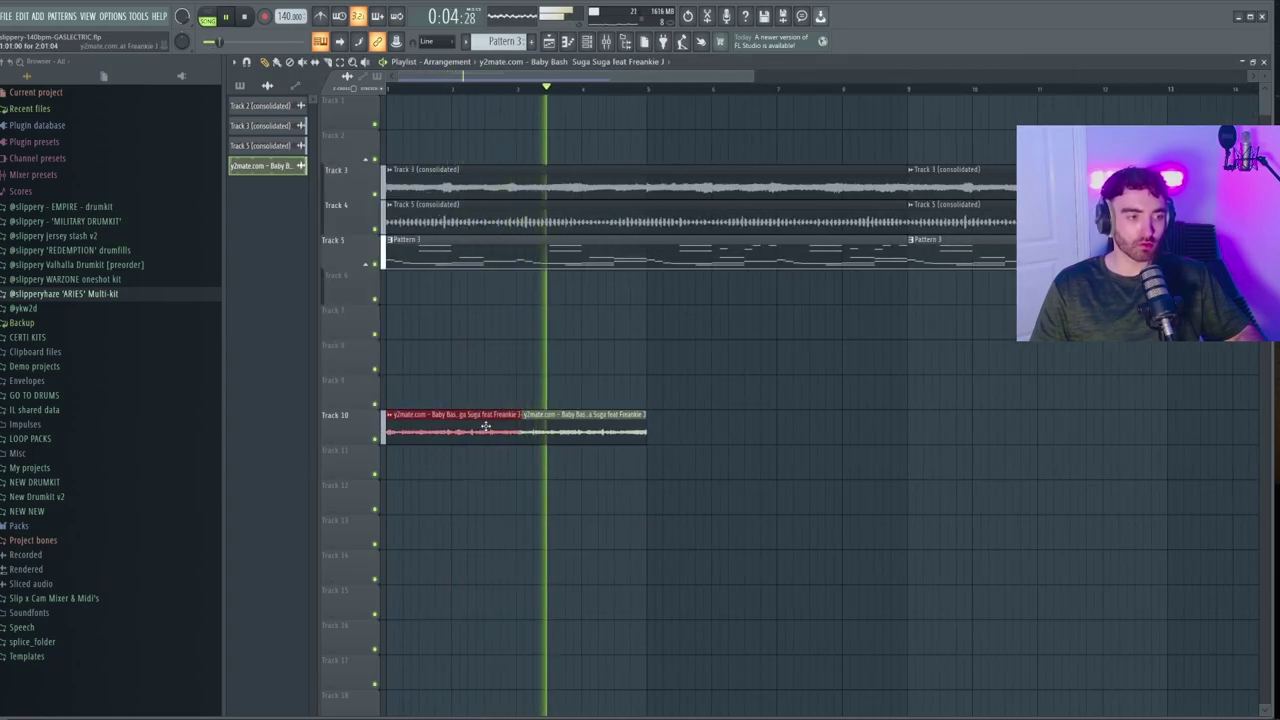
{"action": "scroll", "coordinate": [420, 330], "scroll_direction": "up", "scroll_amount": 2}
{"action": "scroll", "coordinate": [567, 424], "scroll_direction": "up", "scroll_amount": 2}
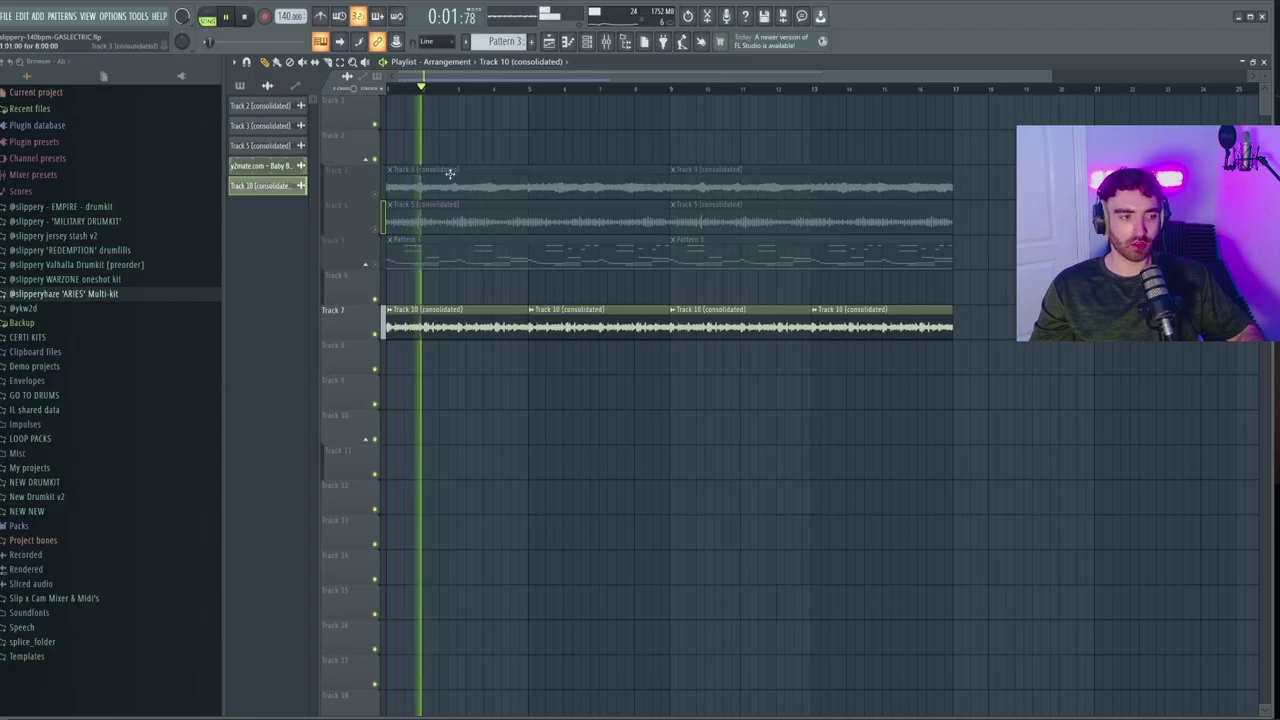
- Unmute tracks 3, 4 and 5 and play them together with the consolidated sample on track 7
{"action": "scroll", "coordinate": [450, 174], "scroll_direction": "up", "scroll_amount": 2}
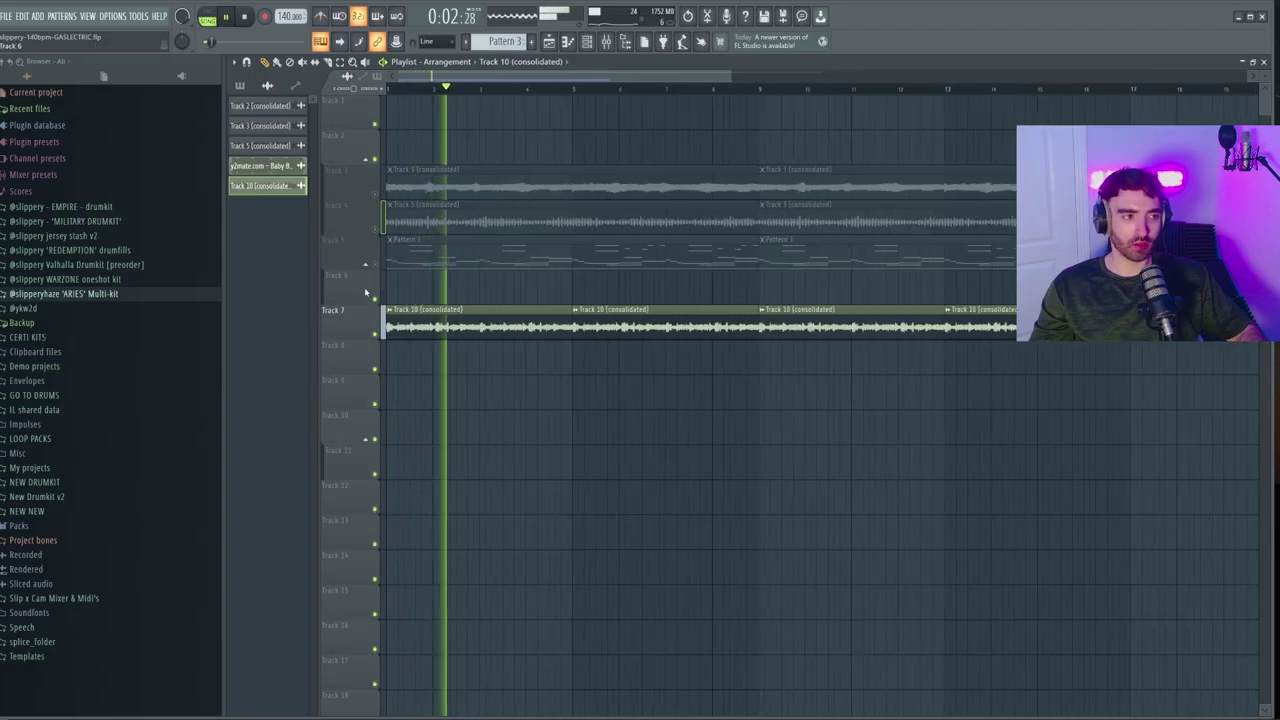
{"action": "left_click", "coordinate": [375, 264]}
{"action": "left_click", "coordinate": [375, 229]}
{"action": "key", "text": "space"}
{"action": "key", "text": "space"}
{"action": "left_click", "coordinate": [375, 195]}
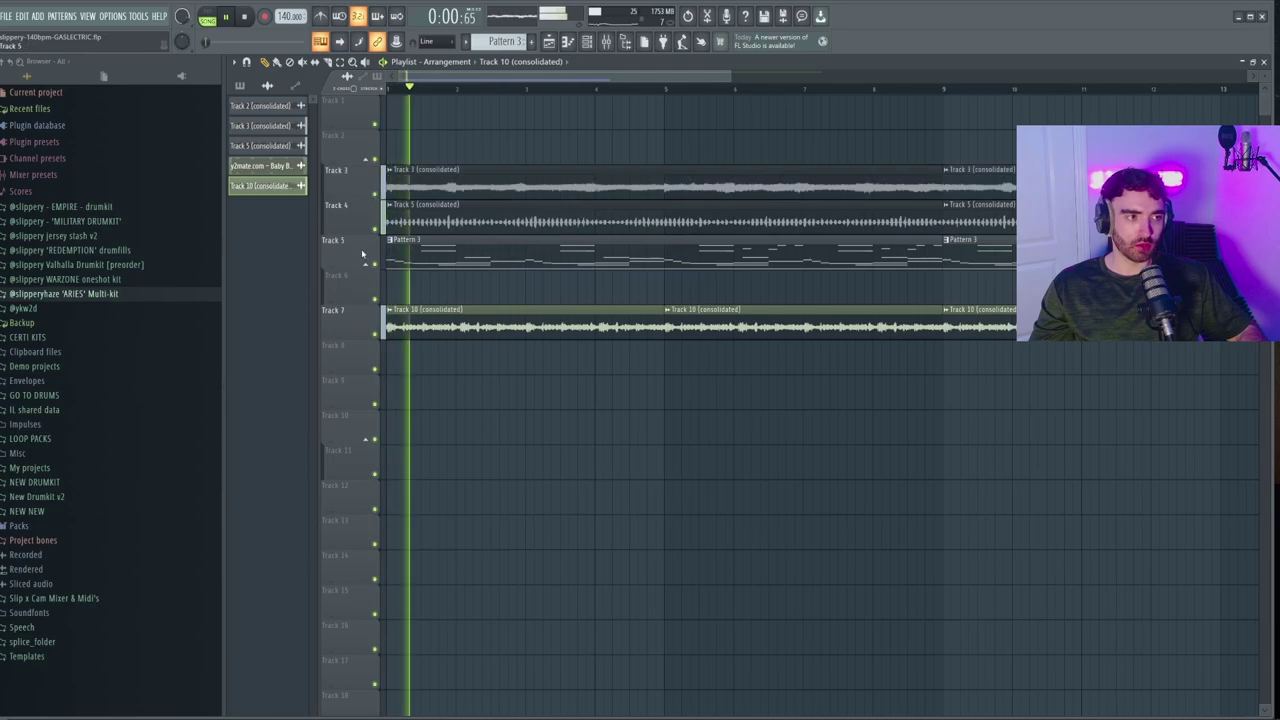
{"action": "scroll", "coordinate": [465, 390], "scroll_direction": "down", "scroll_amount": 1}
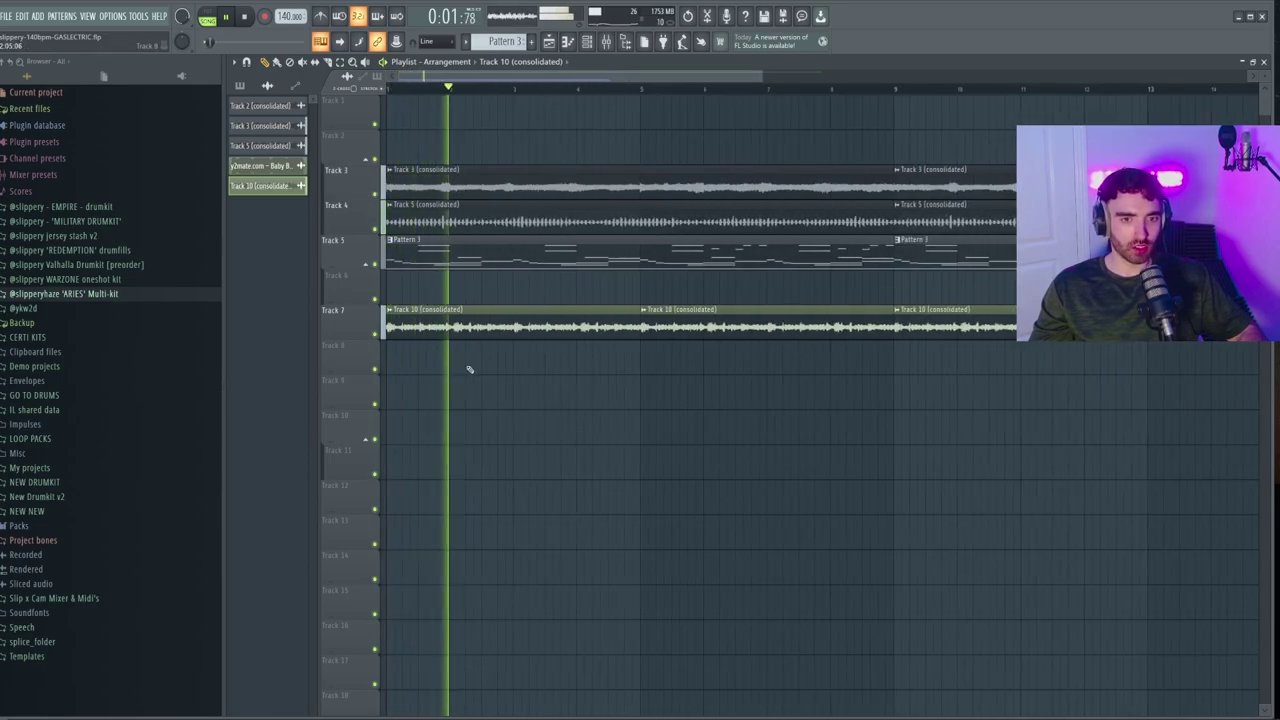
{"action": "double_click", "coordinate": [553, 336]}
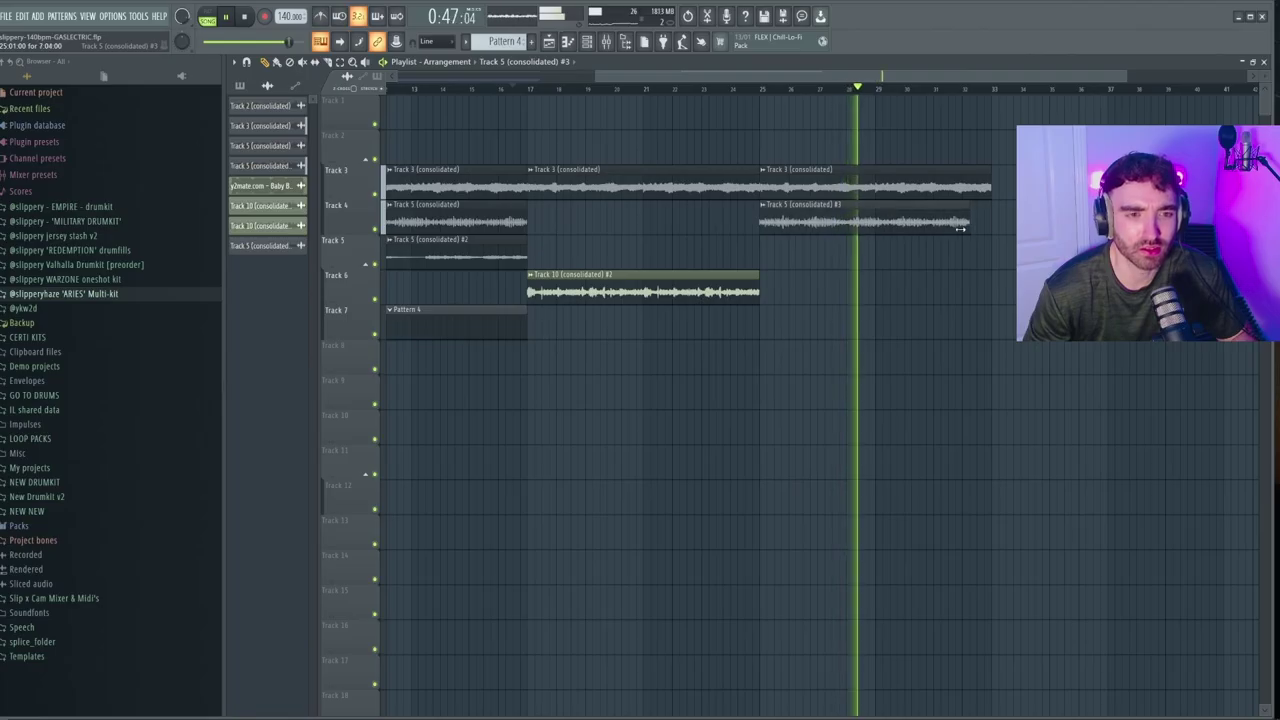
- Shorten the Track 5 (consolidated) #3 clip at bar 25 to four bars and remove its duplicate from bar 29
{"action": "key", "text": "ctrl+b"}
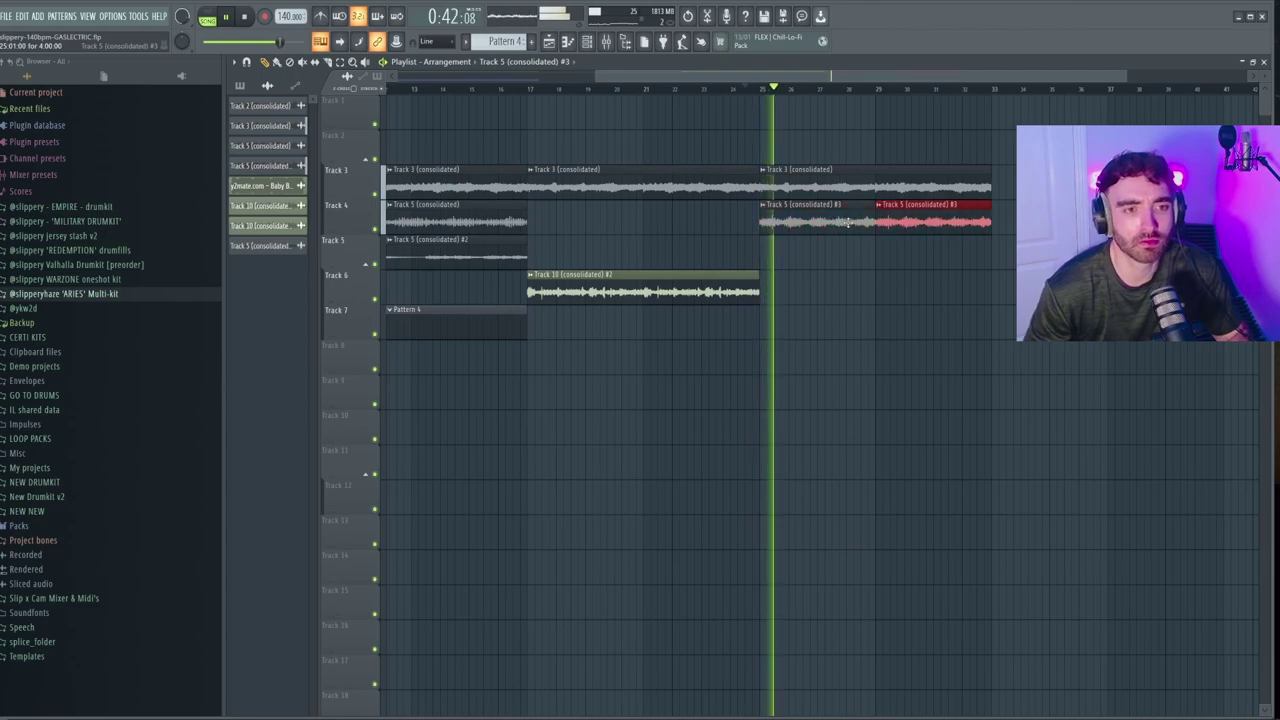
{"action": "double_click", "coordinate": [843, 221]}
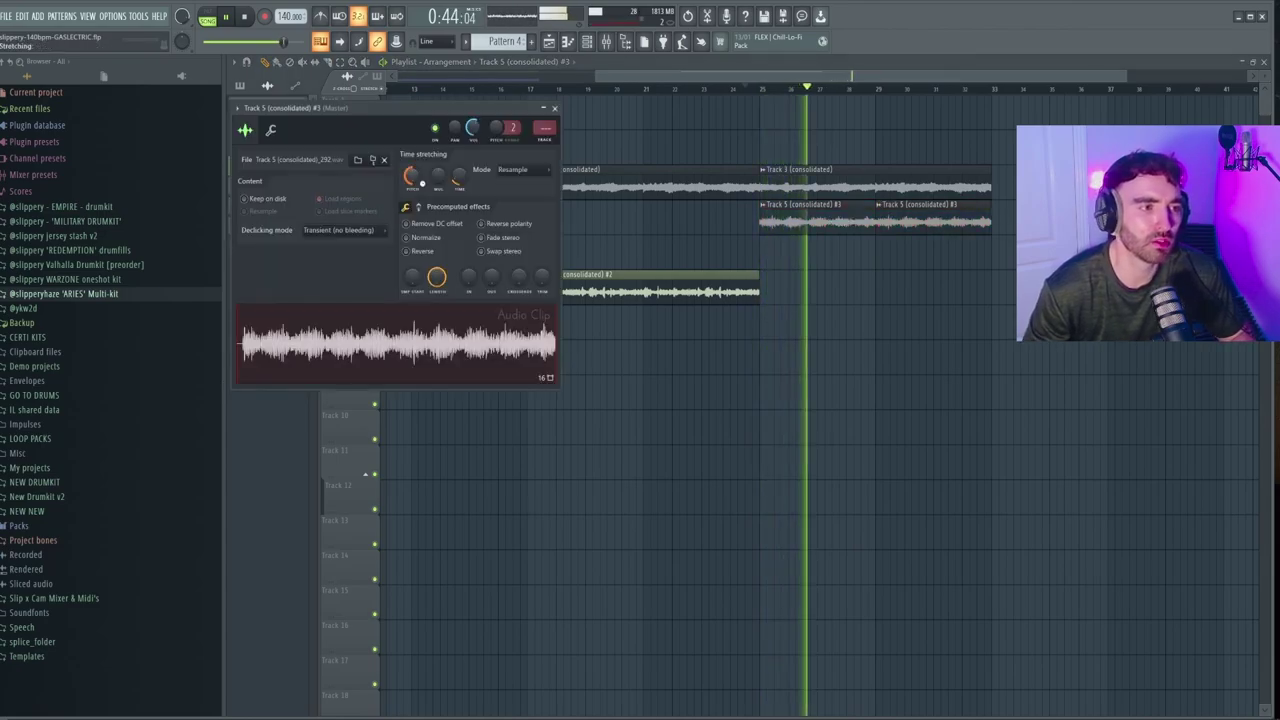
{"action": "key", "text": "Escape"}
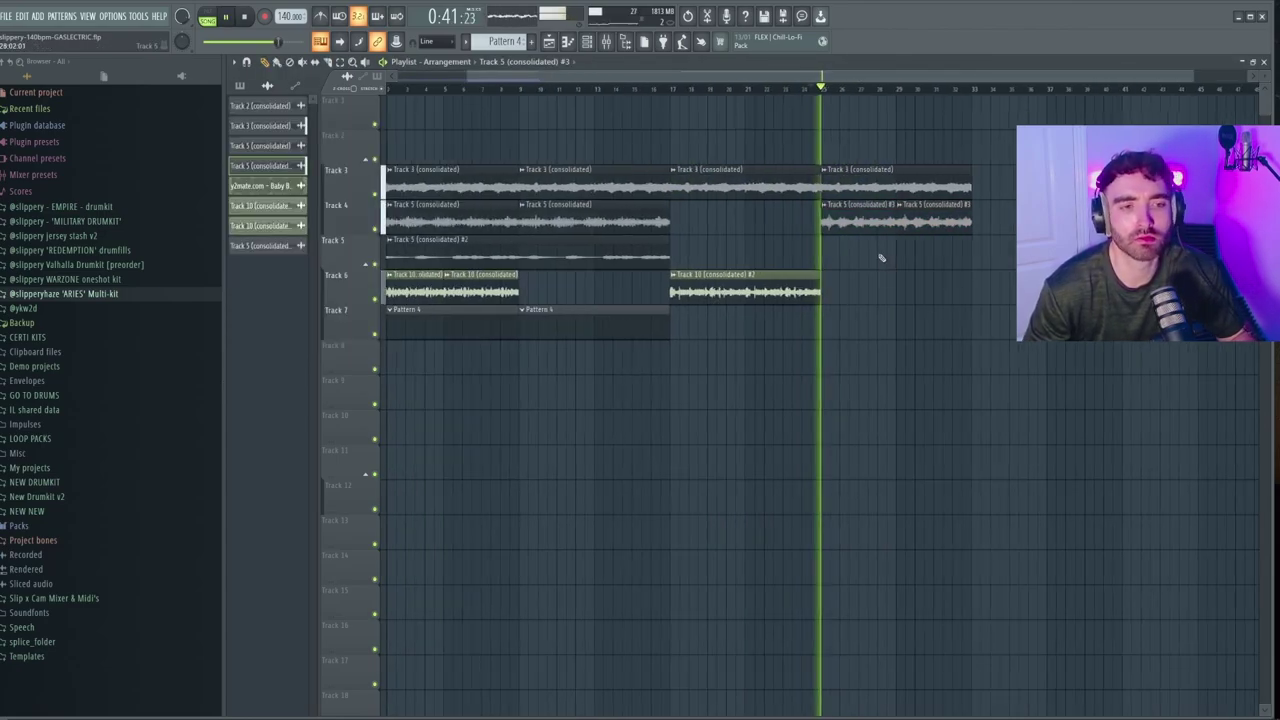
{"action": "right_click", "coordinate": [940, 224]}
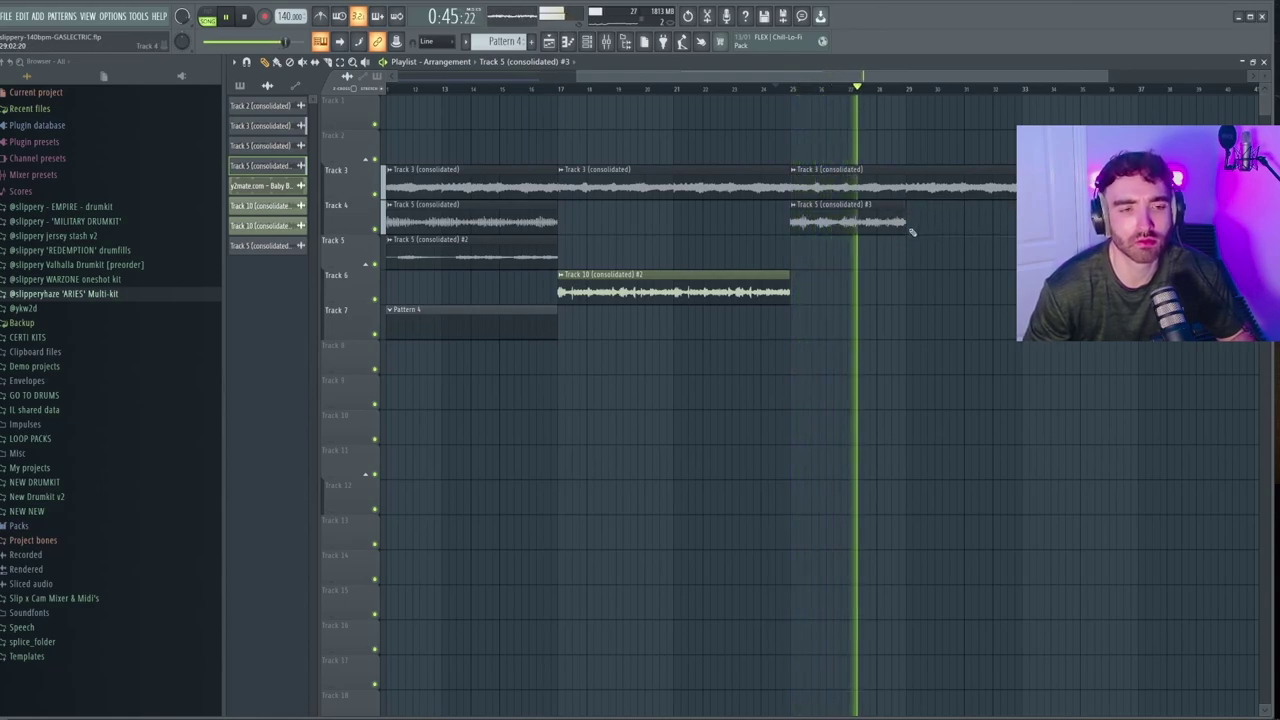
{"action": "scroll", "coordinate": [930, 280], "scroll_direction": "down", "scroll_amount": 2}
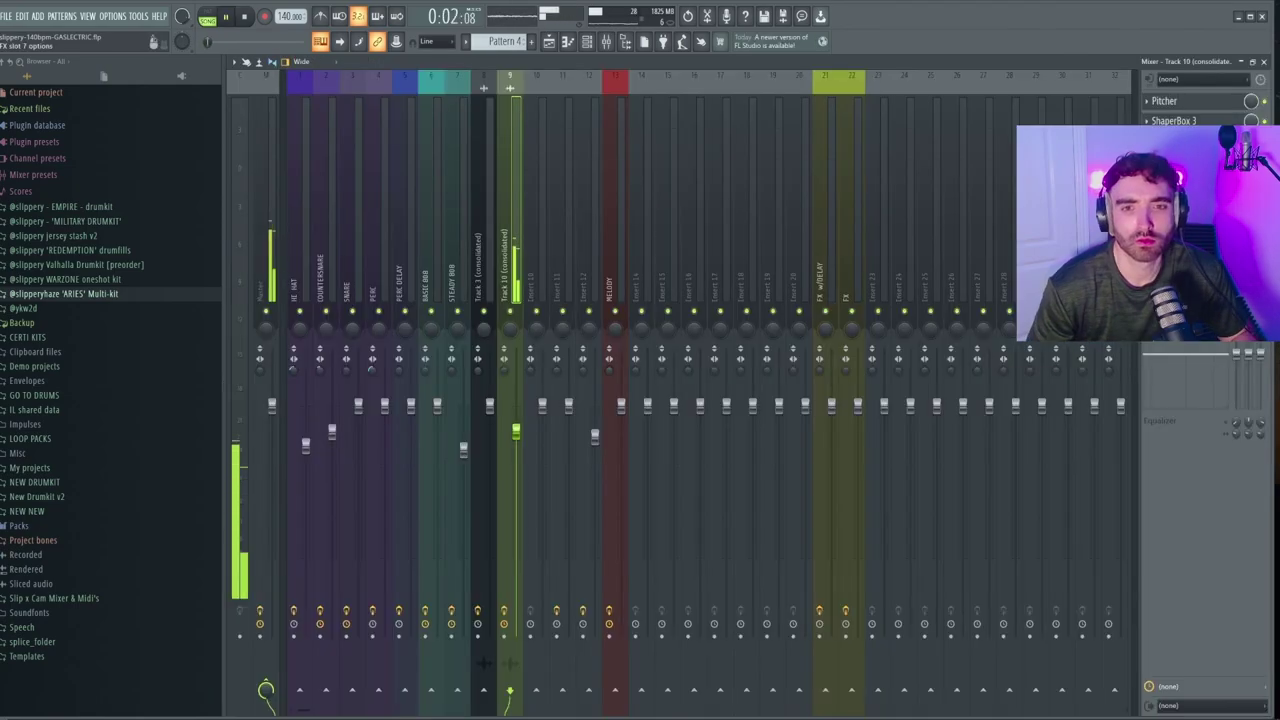
- Open the effect slot below ShaperBox 3 on the Track 10 (consolidated) mixer channel
{"action": "left_click", "coordinate": [1190, 140]}
{"action": "left_click", "coordinate": [1010, 366]}
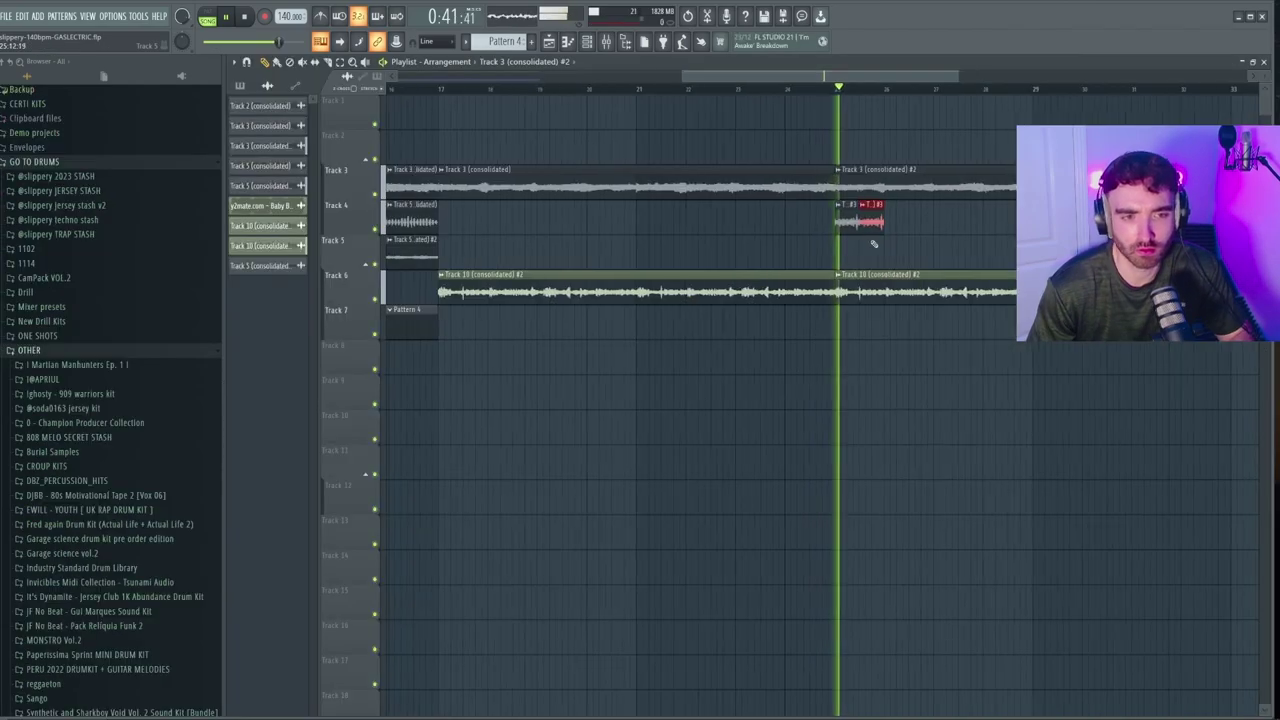
- Repeat the half-bar Track 5 (consolidated) #3 slice on track 4 from bar 25 to the middle of bar 28
{"action": "scroll", "coordinate": [893, 228], "scroll_direction": "down", "scroll_amount": 5}
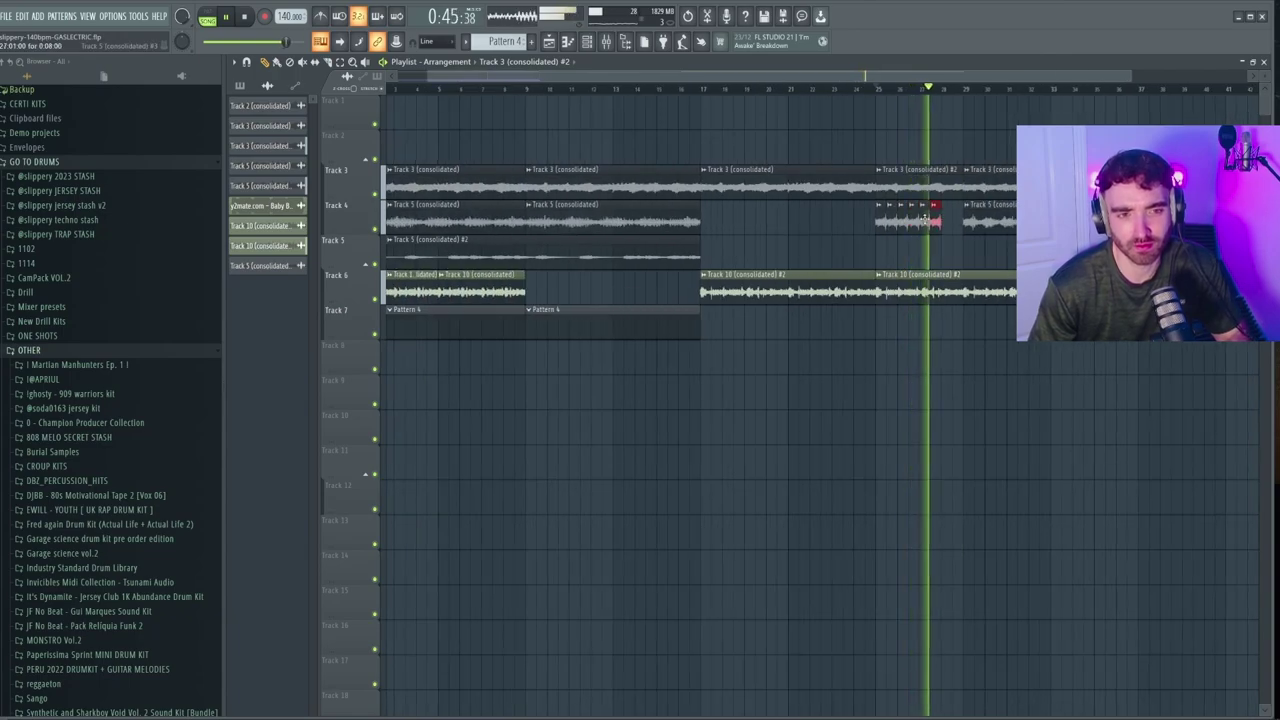
{"action": "scroll", "coordinate": [945, 228], "scroll_direction": "up", "scroll_amount": 3}
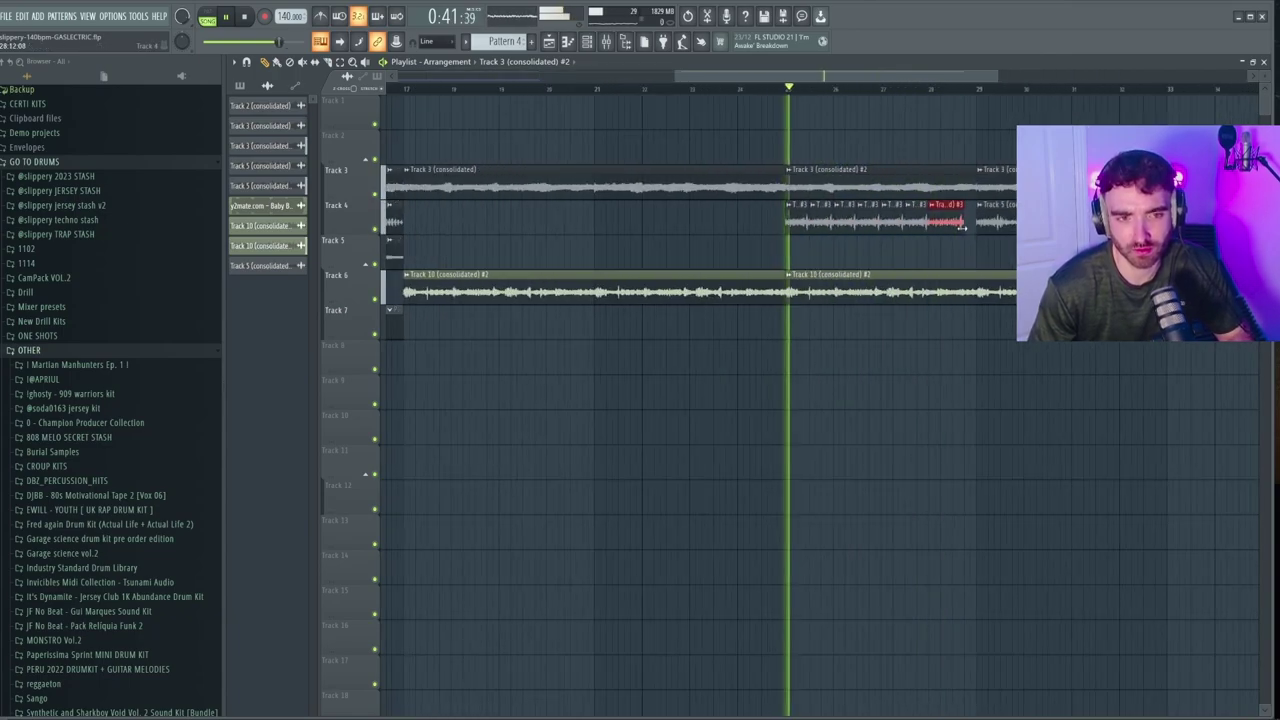
{"action": "left_click_drag", "start_coordinate": [968, 226], "coordinate": [955, 229]}
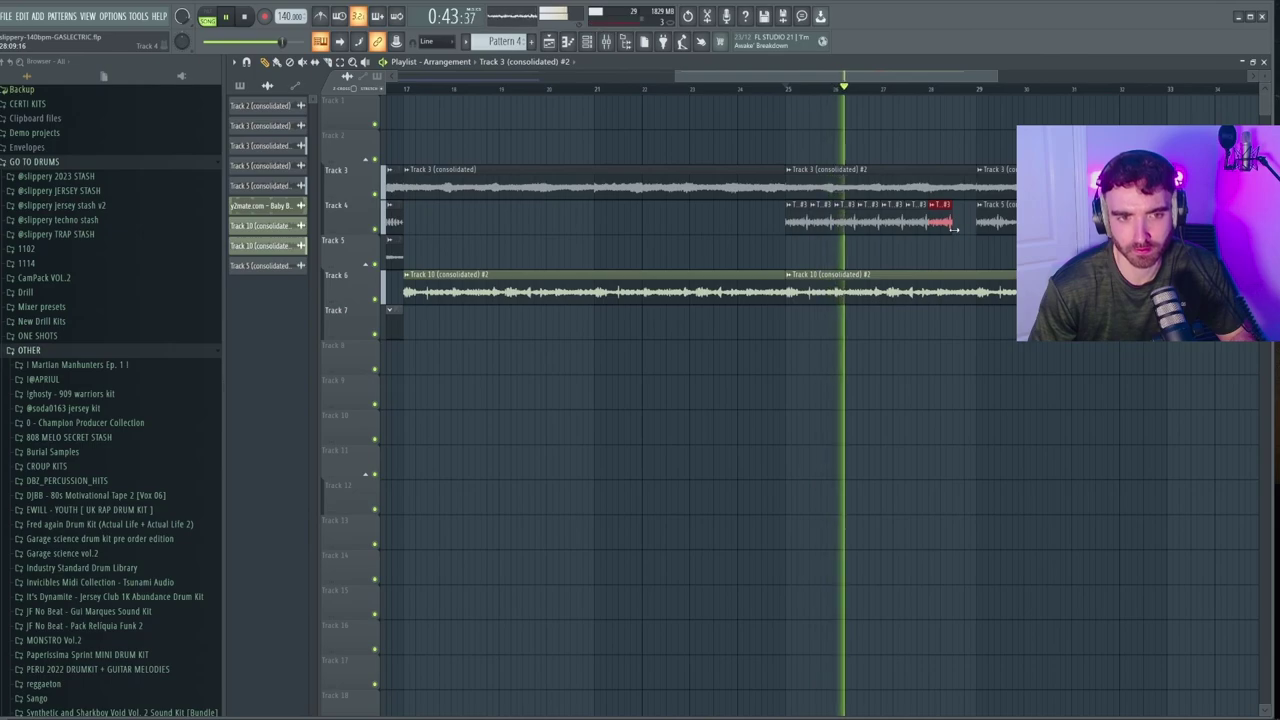
- Make the slice at bar 28 on track 4 a unique clip and lengthen it to fill the bar
{"action": "scroll", "coordinate": [955, 229], "scroll_direction": "up", "scroll_amount": 5}
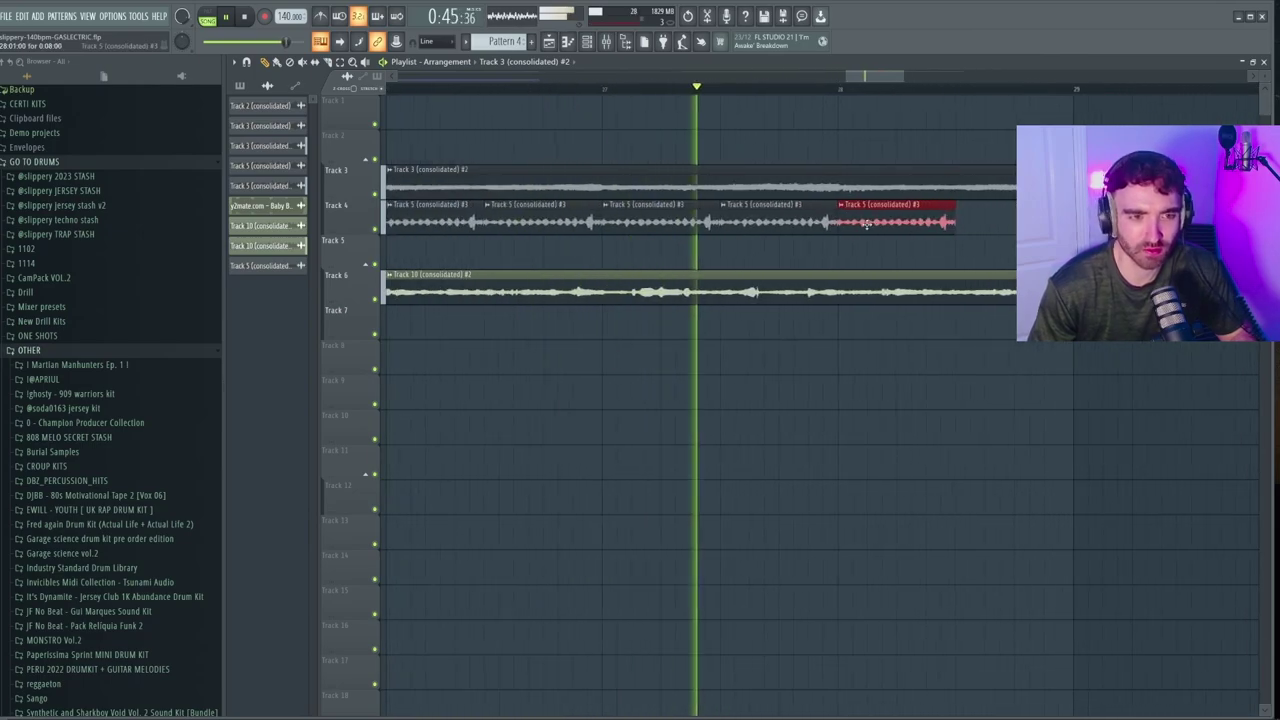
{"action": "scroll", "coordinate": [797, 208], "scroll_direction": "up", "scroll_amount": 3}
{"action": "scroll", "coordinate": [925, 215], "scroll_direction": "down", "scroll_amount": 6}
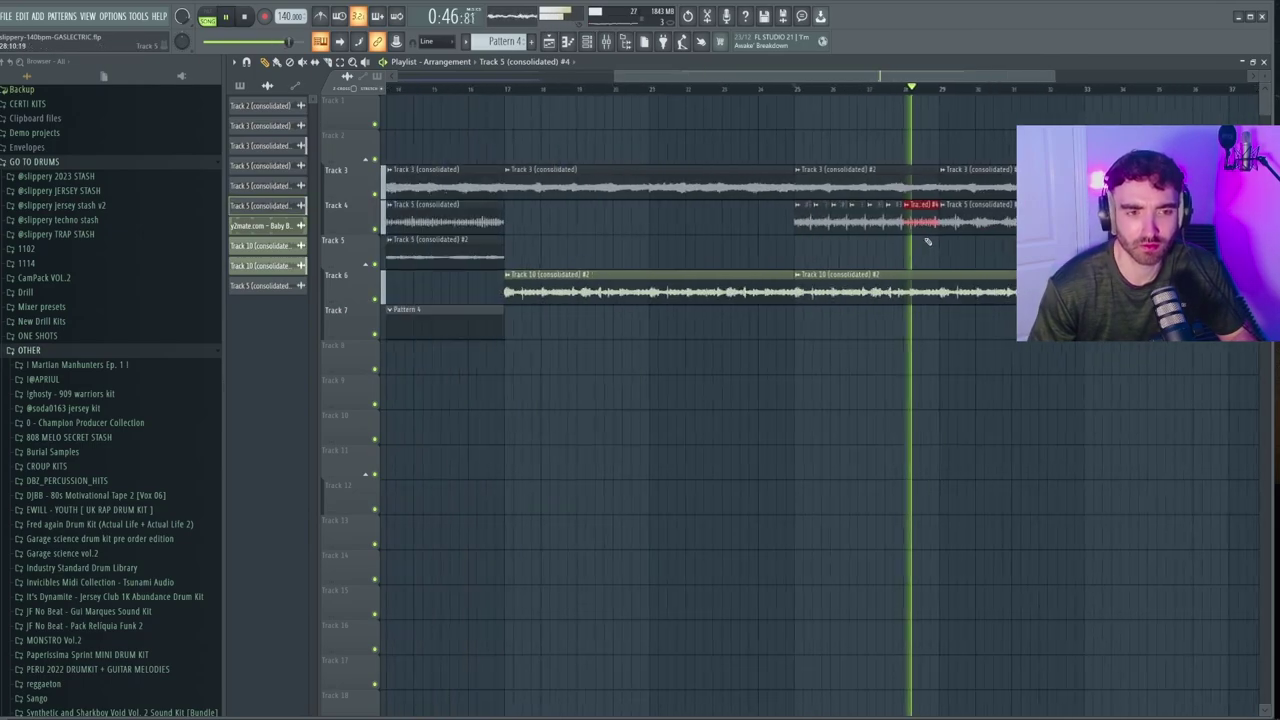
{"action": "scroll", "coordinate": [918, 235], "scroll_direction": "up", "scroll_amount": 2}
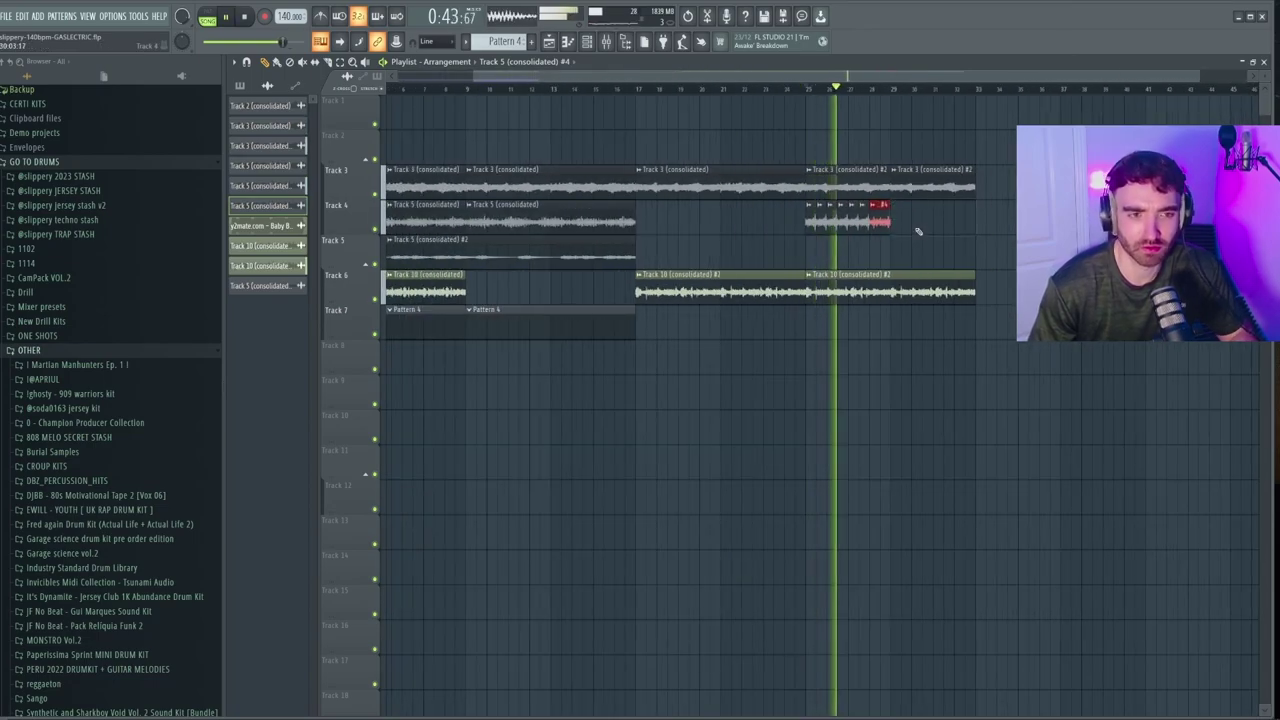
{"action": "scroll", "coordinate": [798, 226], "scroll_direction": "up", "scroll_amount": 3}
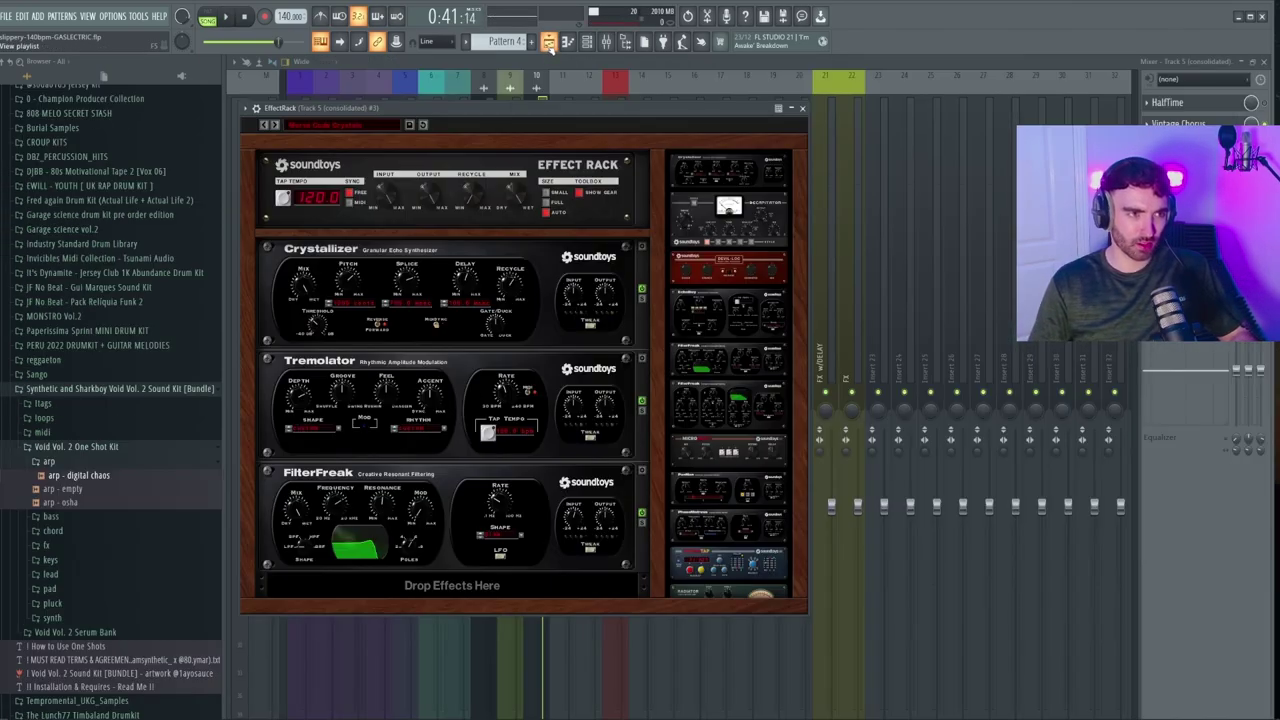
{"action": "left_click", "coordinate": [548, 42]}
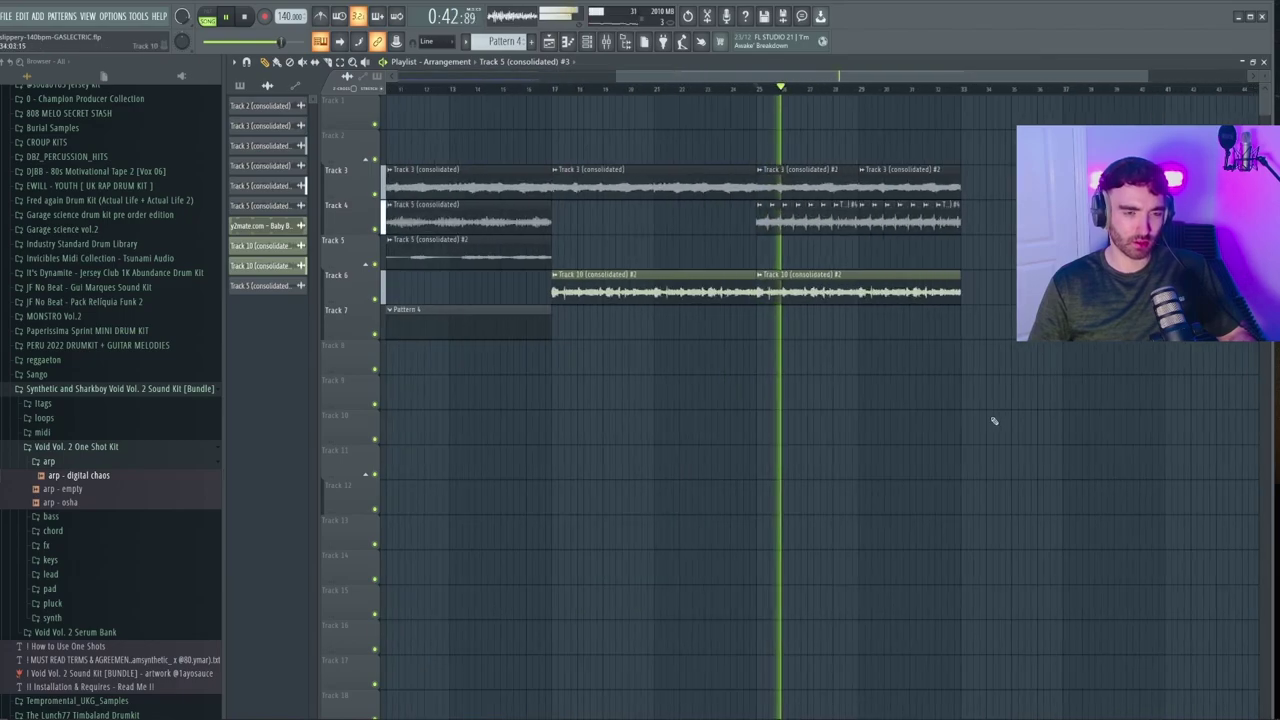
{"action": "scroll", "coordinate": [994, 421], "scroll_direction": "down", "scroll_amount": 3}
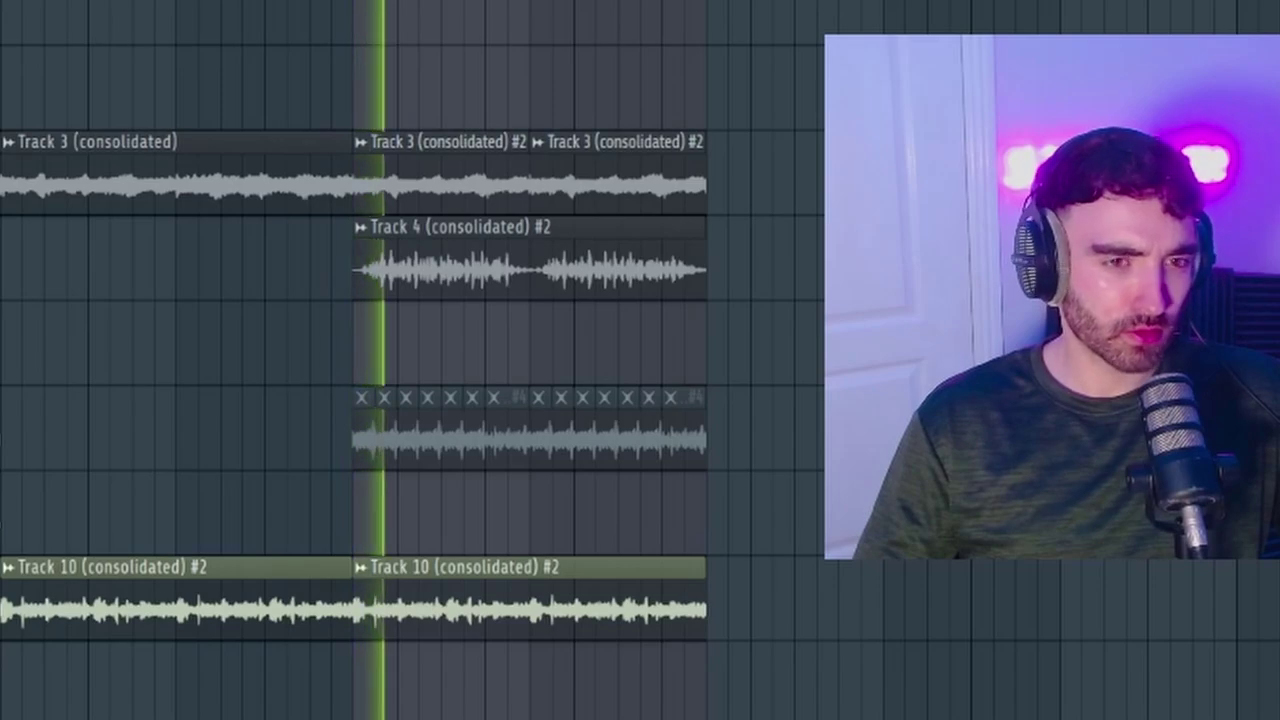
{"action": "scroll", "coordinate": [500, 360], "scroll_direction": "up", "scroll_amount": 2}
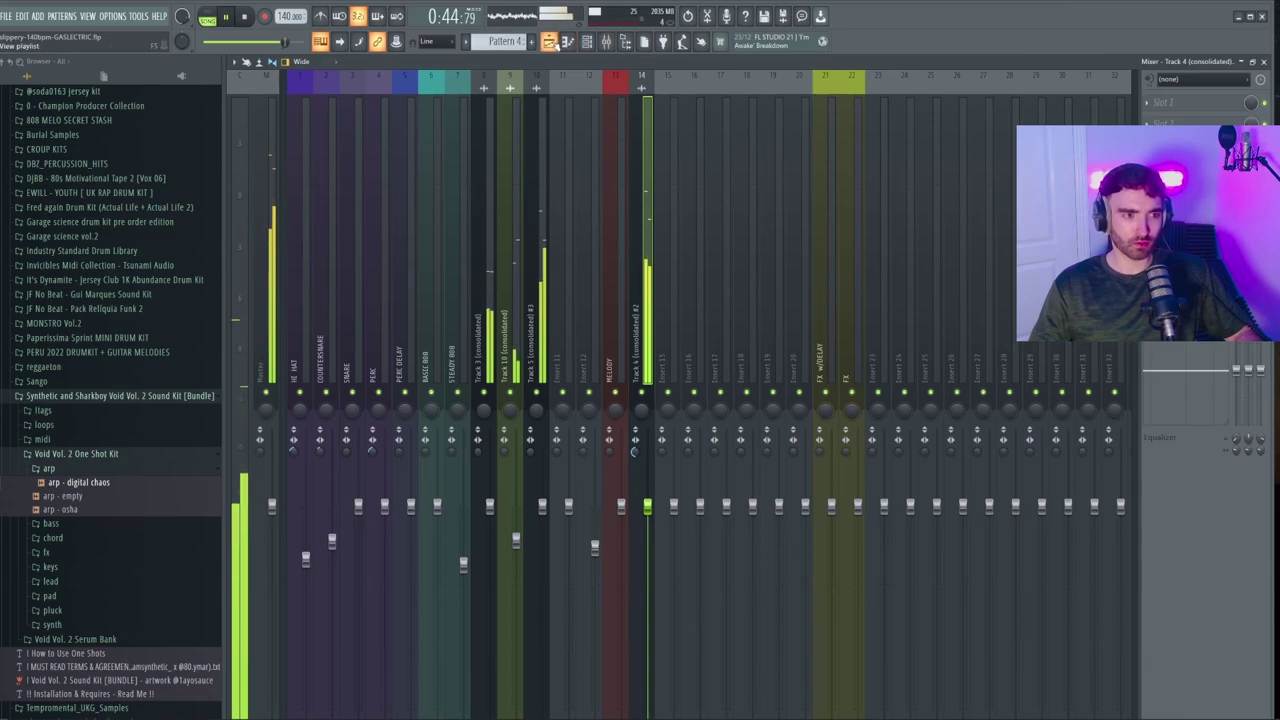
- Lower the channel volume of the Track 4 (consolidated) #2 clip in the playlist to 43%
{"action": "left_click", "coordinate": [549, 43]}
{"action": "double_click", "coordinate": [697, 152]}
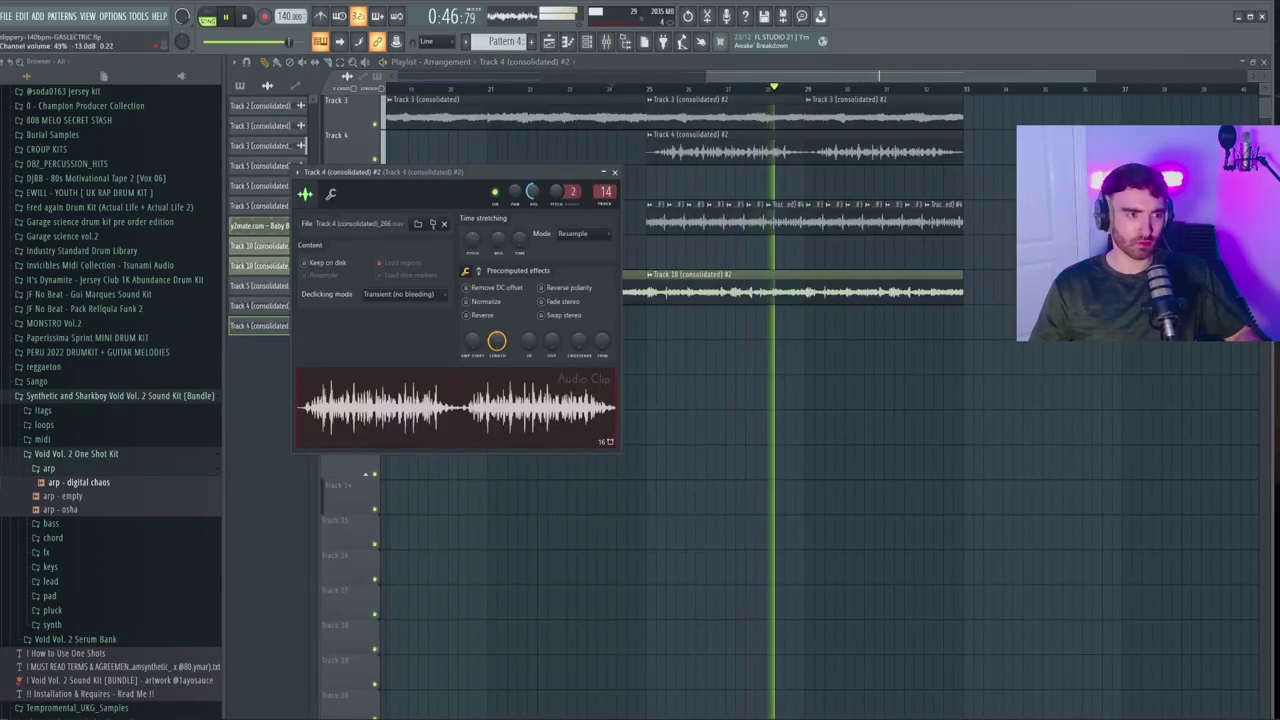
{"action": "left_click", "coordinate": [614, 172]}
{"action": "scroll", "coordinate": [700, 400], "scroll_direction": "down", "scroll_amount": 2}
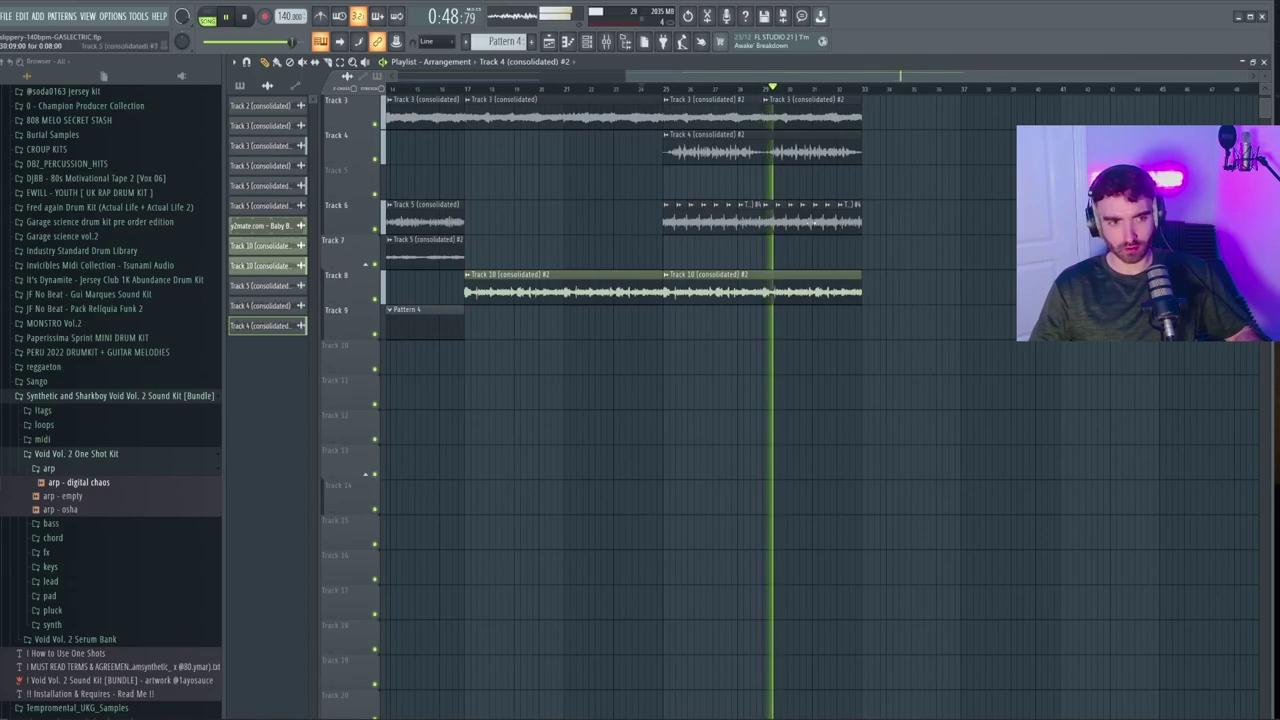
- Load an effect plugin into the first slot of the Track 4 (consolidated) #2 mixer channel
{"action": "double_click", "coordinate": [835, 155]}
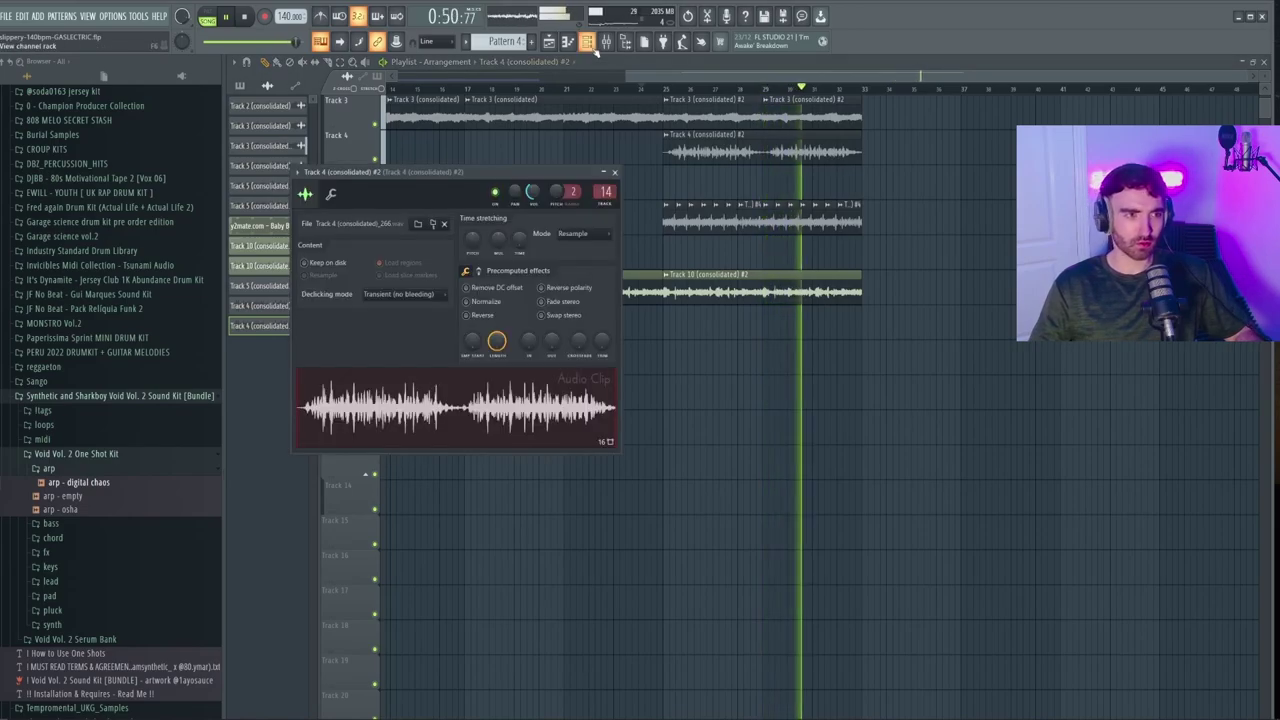
{"action": "left_click", "coordinate": [605, 42]}
{"action": "left_click", "coordinate": [1190, 102]}
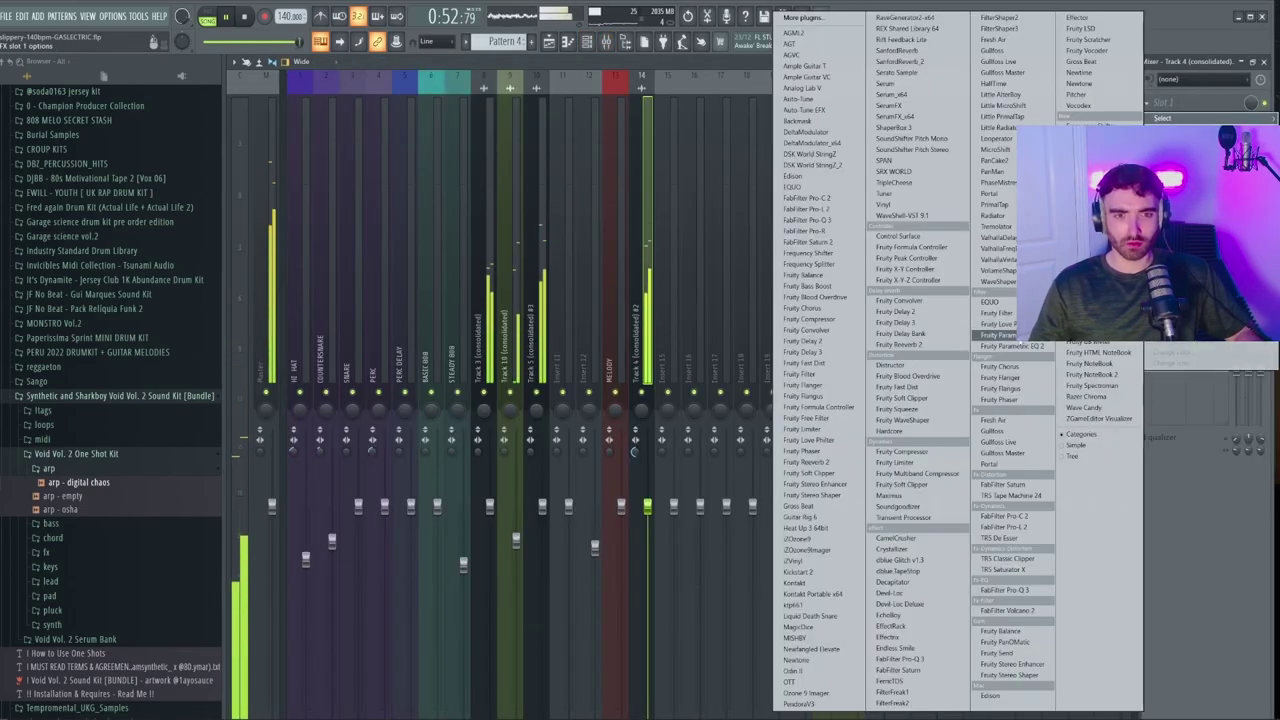
{"action": "left_click", "coordinate": [990, 227]}
{"action": "left_click", "coordinate": [698, 208]}
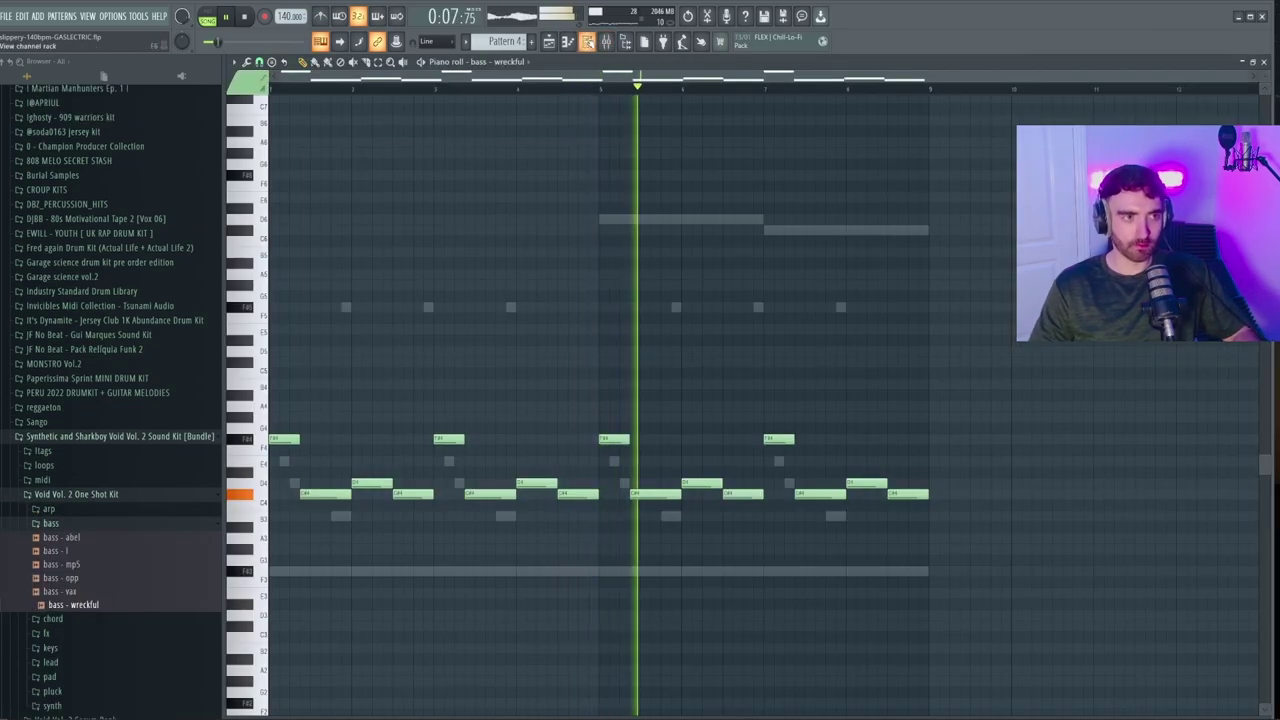
- Raise the bass - wreckful C#4 notes that end bars 7 and 8 by one octave and toggle playback
{"action": "left_click", "coordinate": [588, 41]}
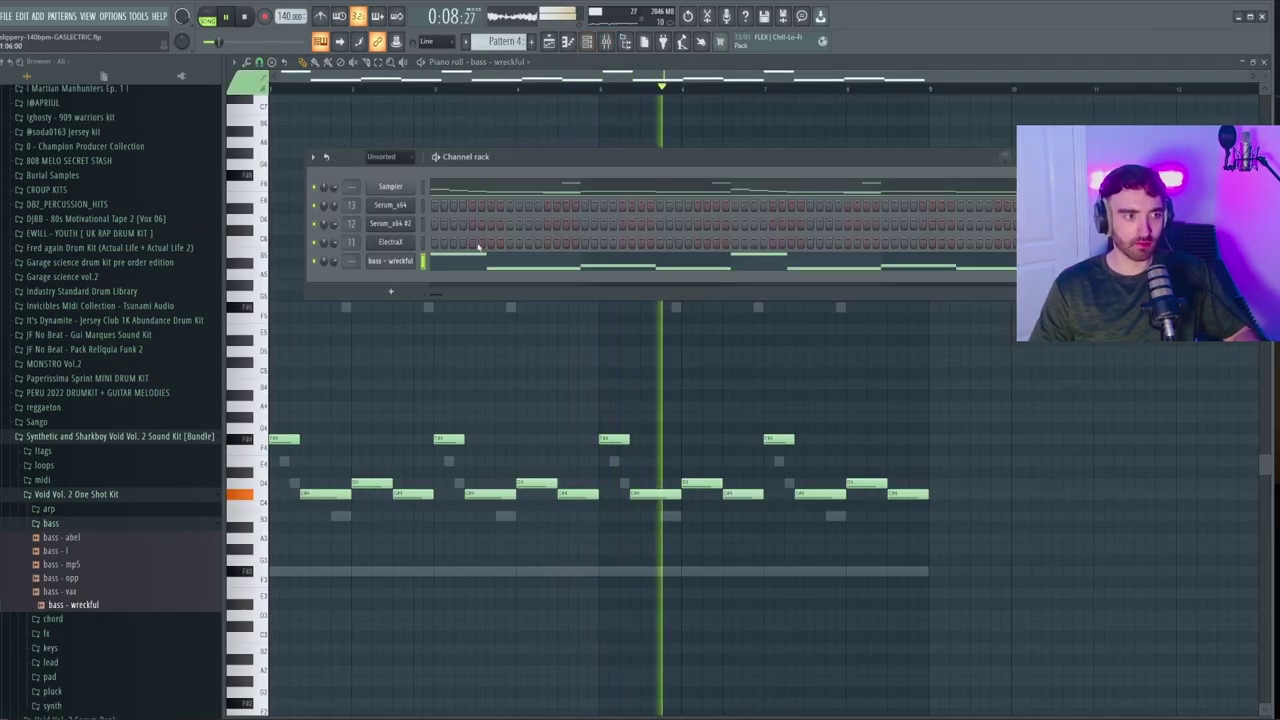
{"action": "key", "text": "F6"}
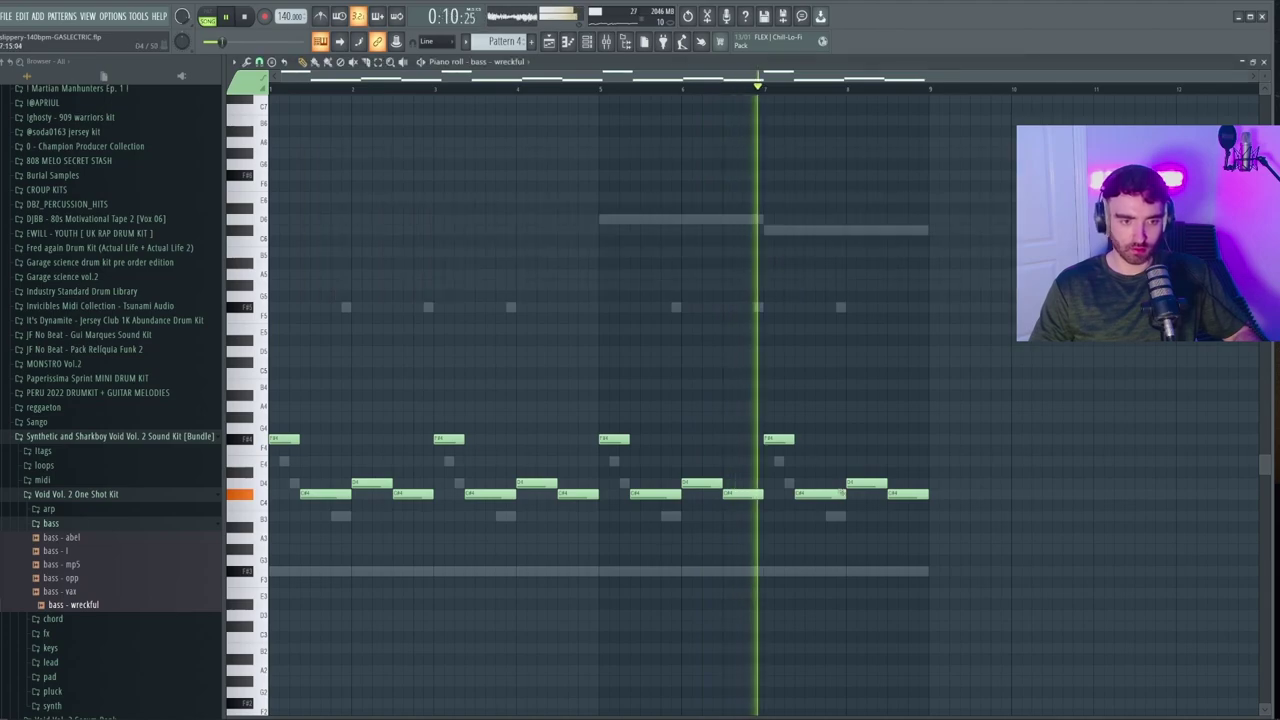
{"action": "left_click", "coordinate": [836, 492]}
{"action": "key", "text": "ctrl+Up"}
{"action": "left_click", "coordinate": [900, 493]}
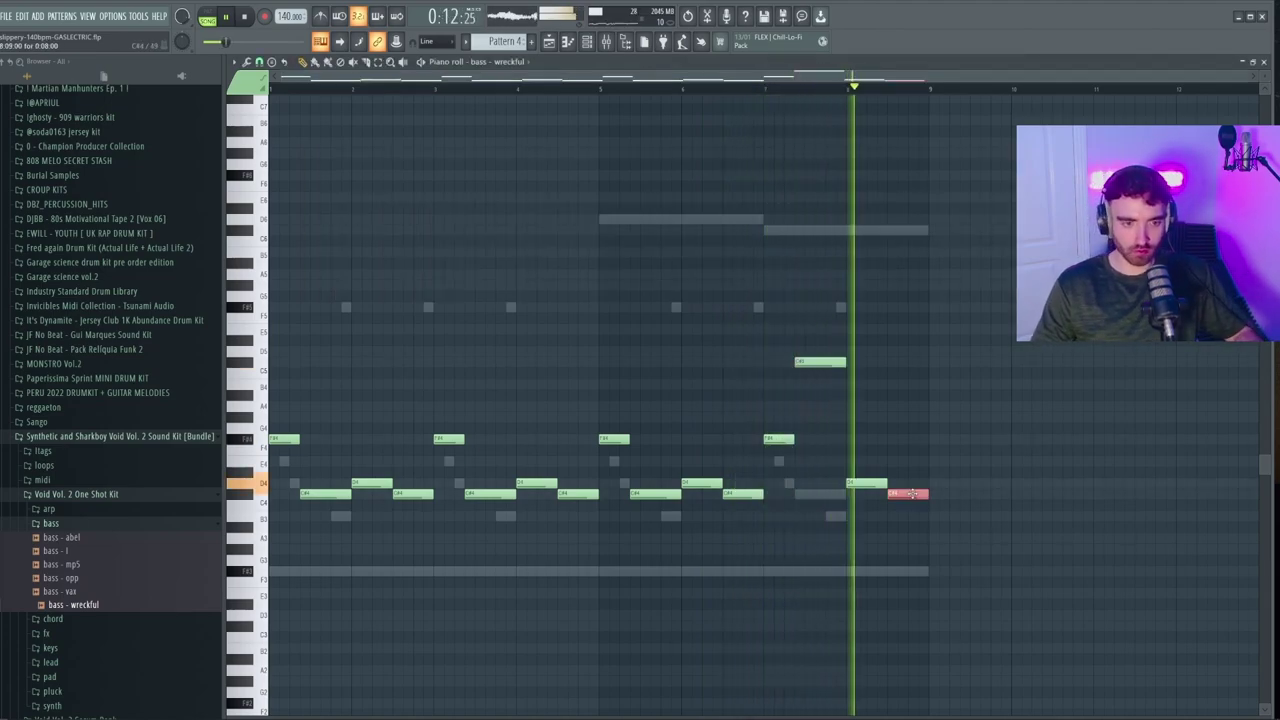
{"action": "key", "text": "ctrl+Up"}
{"action": "key", "text": "space"}
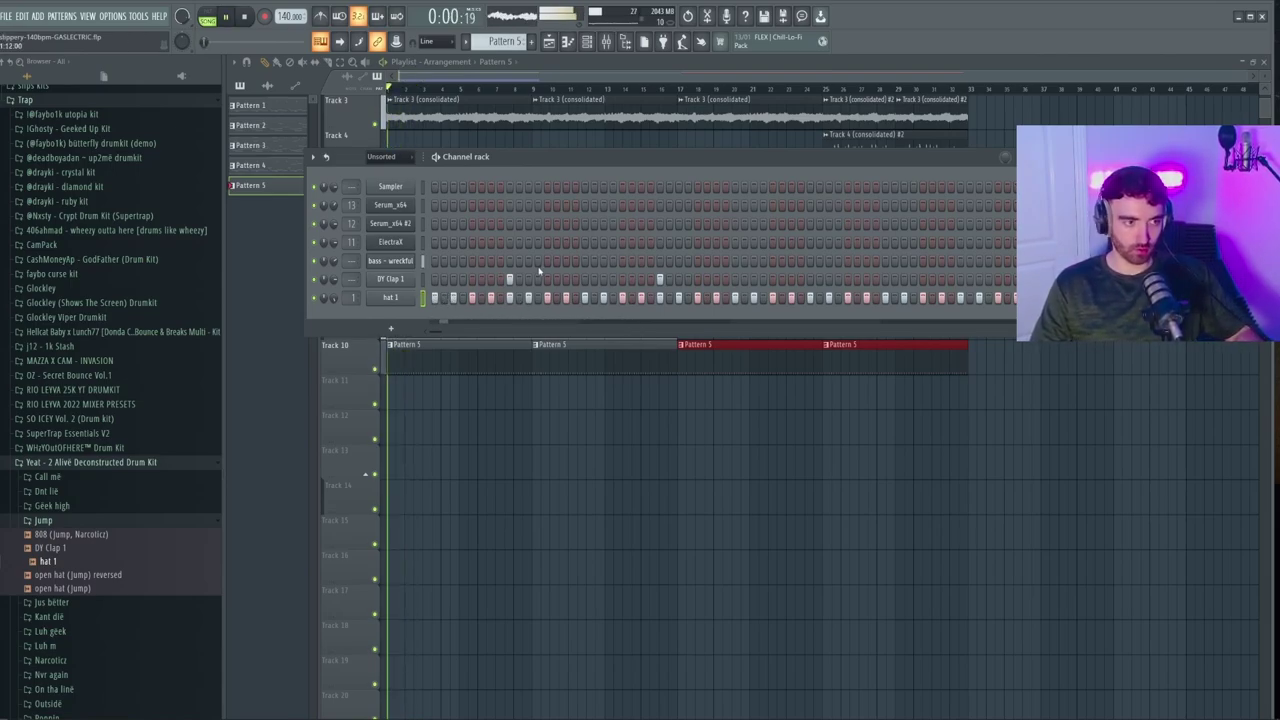
- Open the DY Clap 1 piano roll and repeat its four-bar clap pattern across bars 5 to 8
{"action": "right_click", "coordinate": [393, 275]}
{"action": "left_click", "coordinate": [410, 281]}
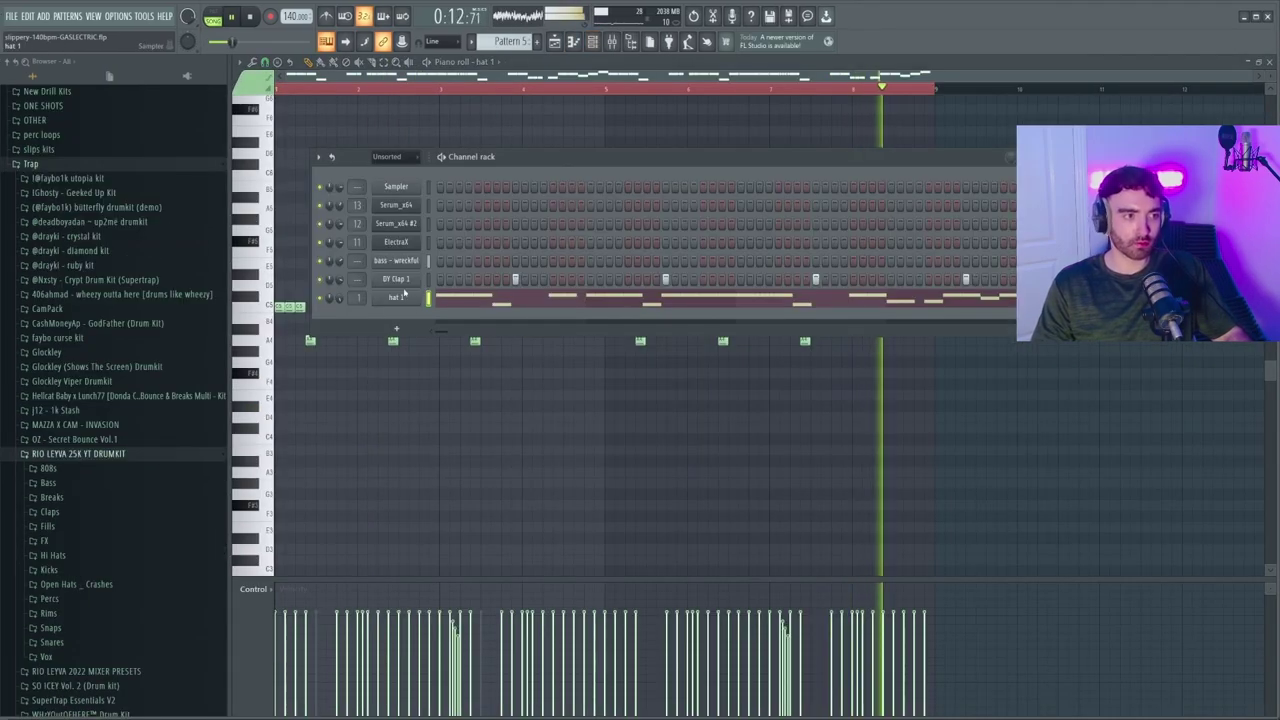
{"action": "right_click", "coordinate": [393, 275]}
{"action": "left_click", "coordinate": [410, 281]}
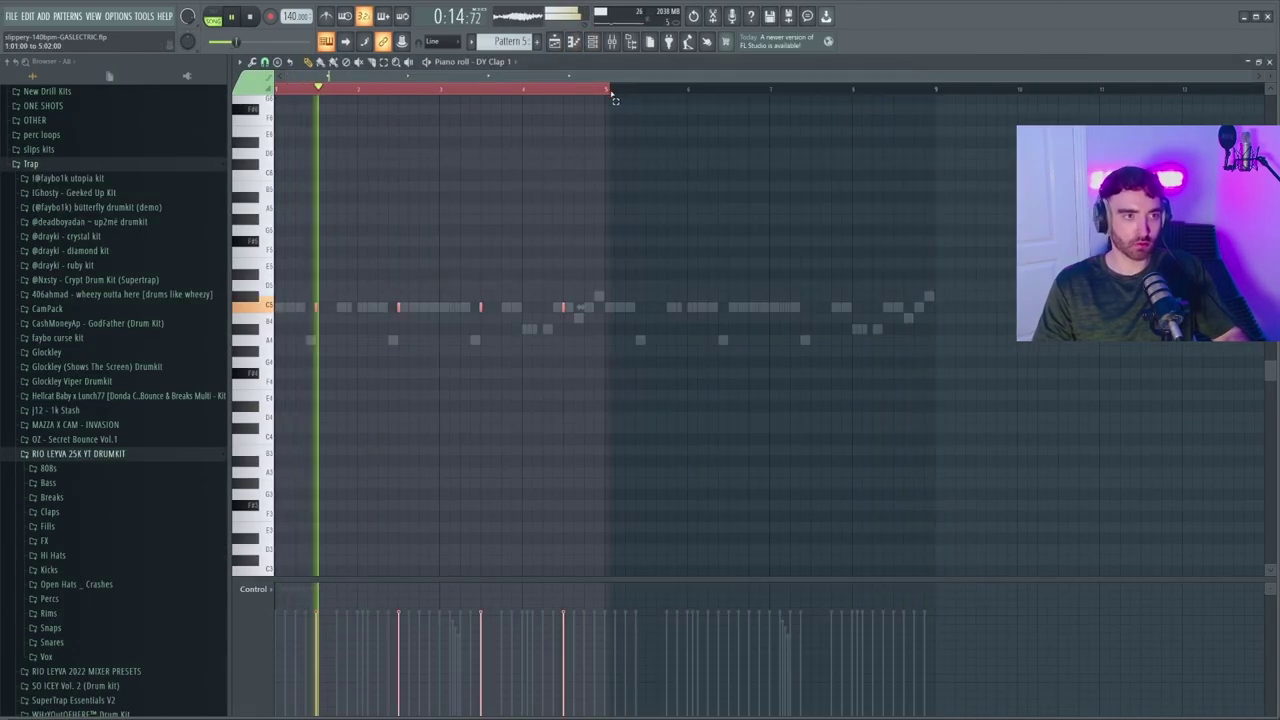
{"action": "left_click_drag", "start_coordinate": [608, 89], "coordinate": [935, 89]}
{"action": "key", "text": "ctrl+a"}
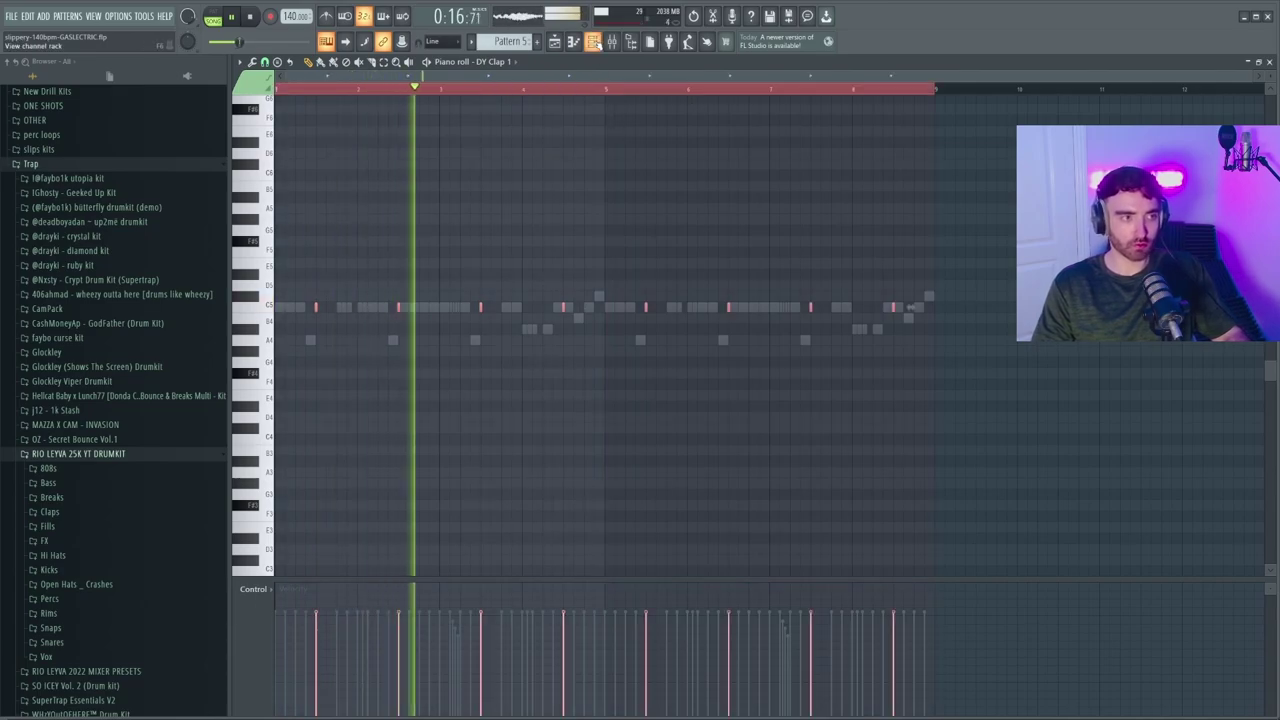
- Browse the Breaks folder of the RIO LEYVA 25K YT DRUMKIT for samples with the channel rack open
{"action": "key", "text": "F6"}
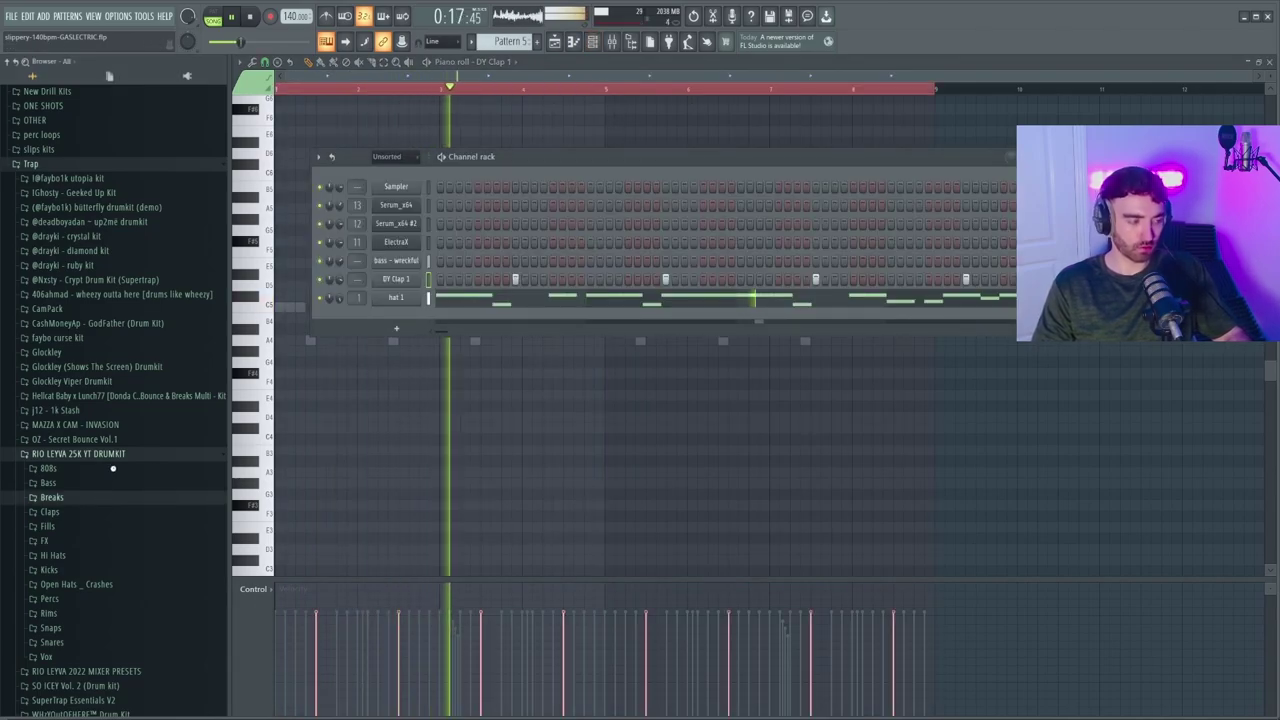
{"action": "left_click", "coordinate": [51, 497]}
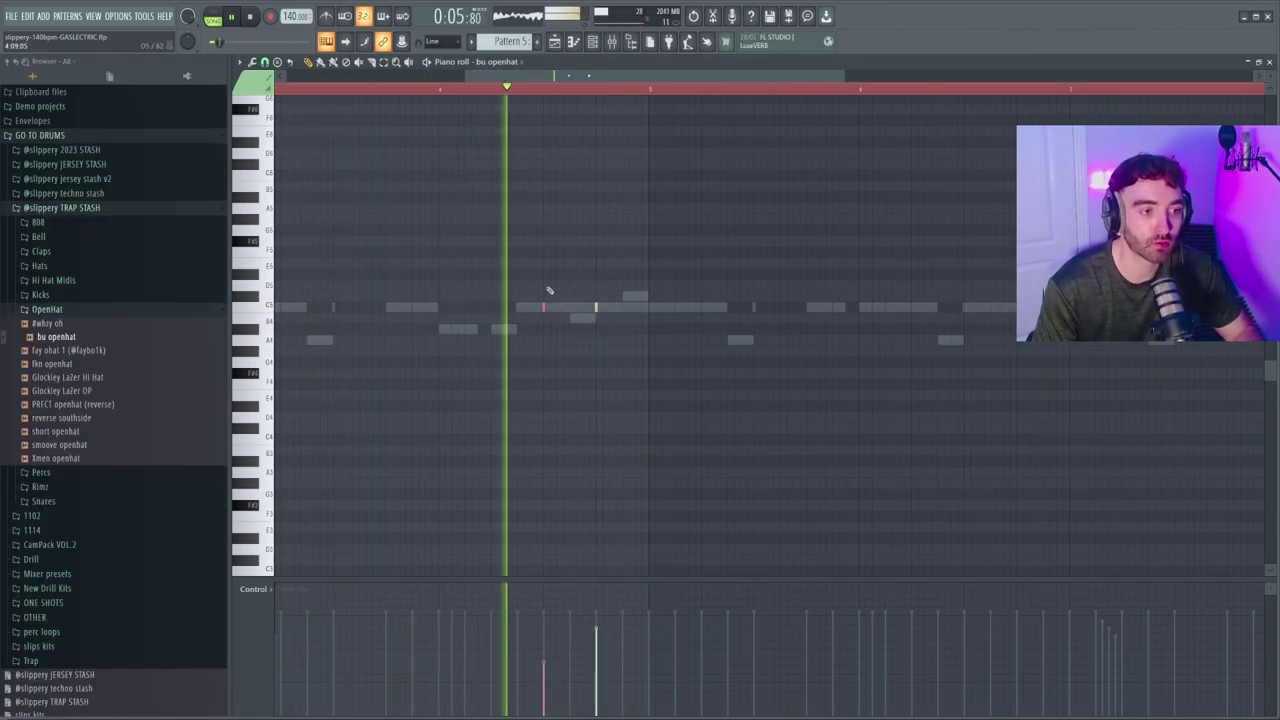
{"action": "key", "text": "F6"}
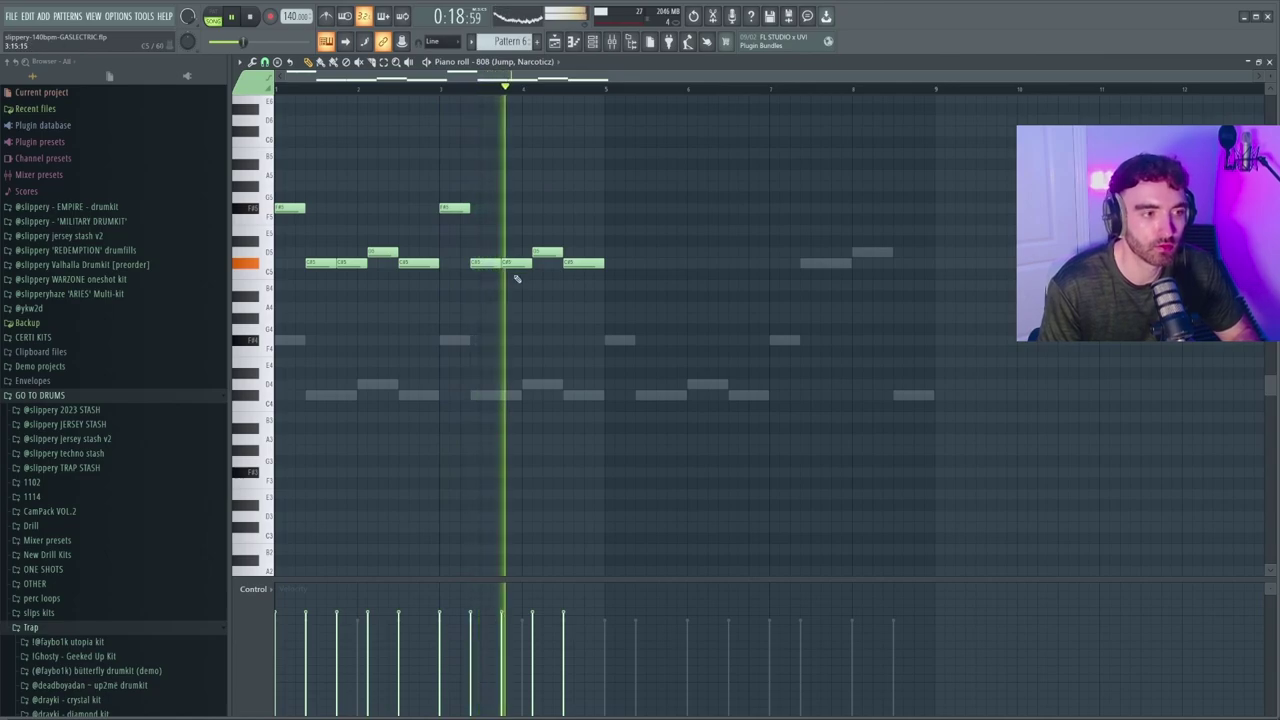
- Duplicate the four-bar 808 (Jump, Narcoticz) note pattern into bars 5 to 8
{"action": "key", "text": "ctrl+a"}
{"action": "key", "text": "ctrl+b"}
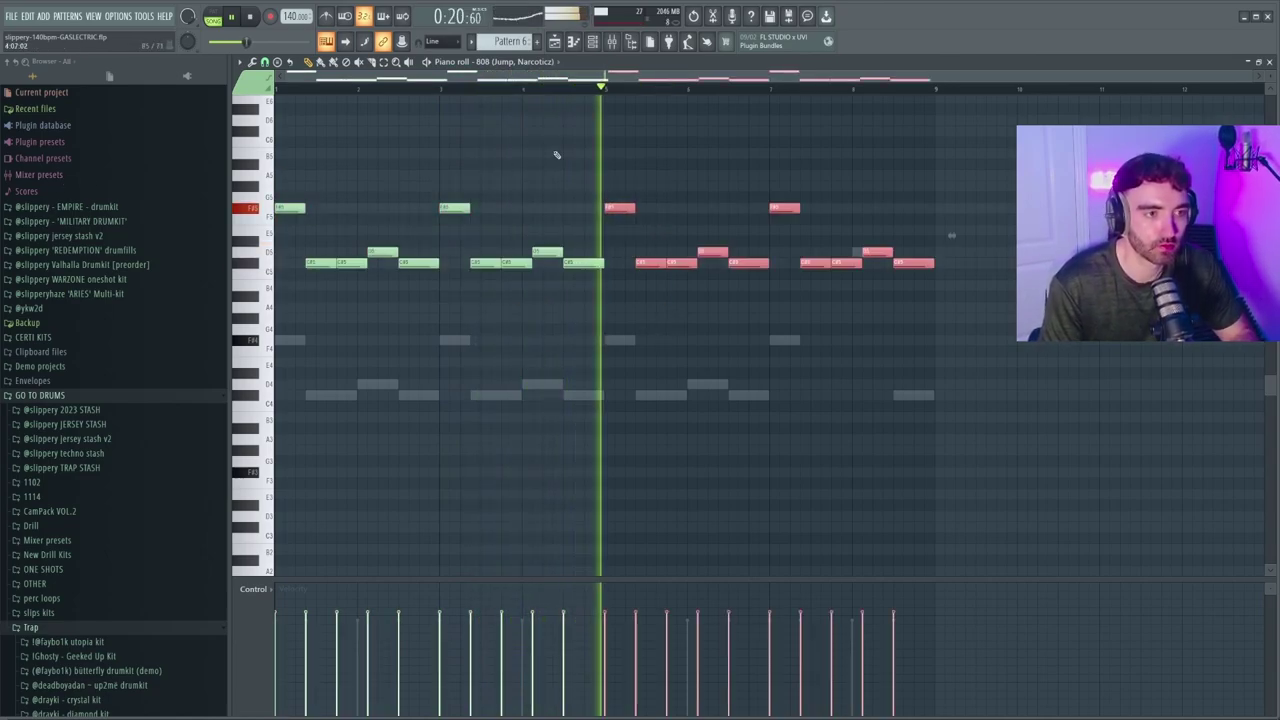
{"action": "left_click", "coordinate": [557, 151]}
{"action": "scroll", "coordinate": [627, 209], "scroll_direction": "up", "scroll_amount": 3}
{"action": "scroll", "coordinate": [627, 209], "scroll_direction": "up", "scroll_amount": 2}
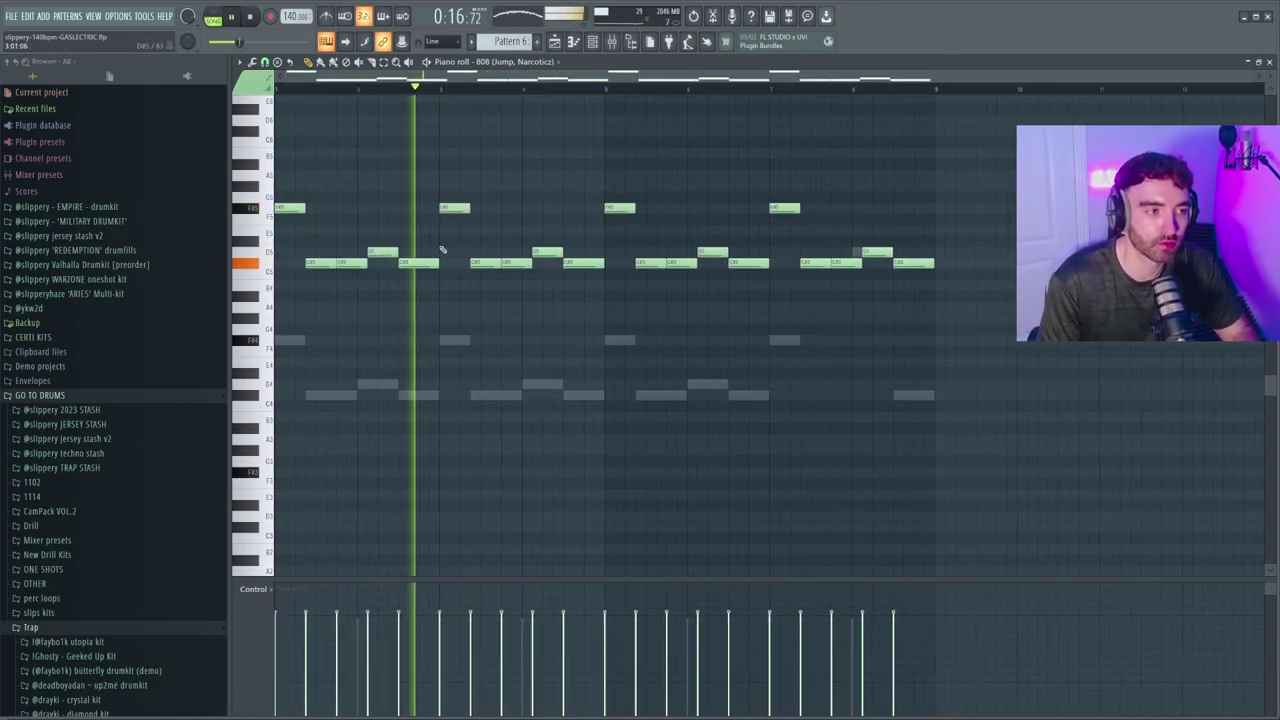
{"action": "left_click_drag", "start_coordinate": [520, 209], "coordinate": [503, 208]}
{"action": "left_click", "coordinate": [506, 208]}
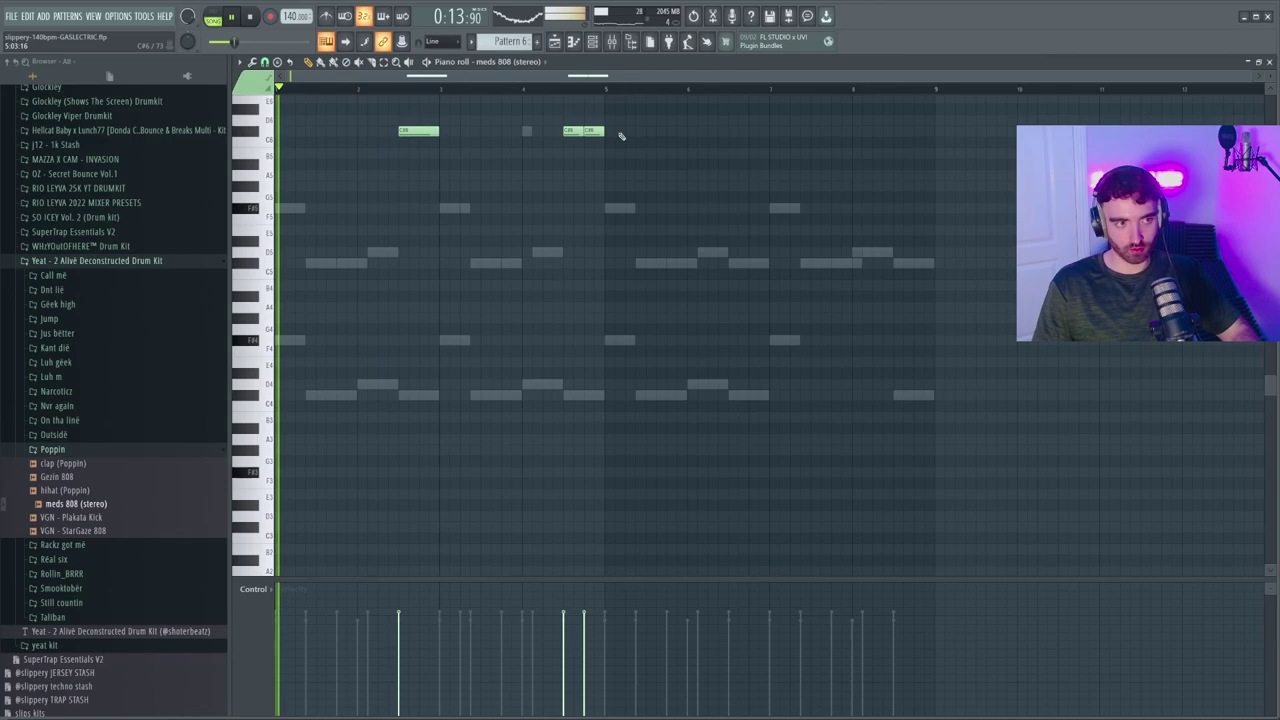
- Delete the two short C#6 notes at the end of bar 4 in the meds 808 (stereo) piano roll
{"action": "right_click", "coordinate": [594, 131]}
{"action": "right_click", "coordinate": [573, 131]}
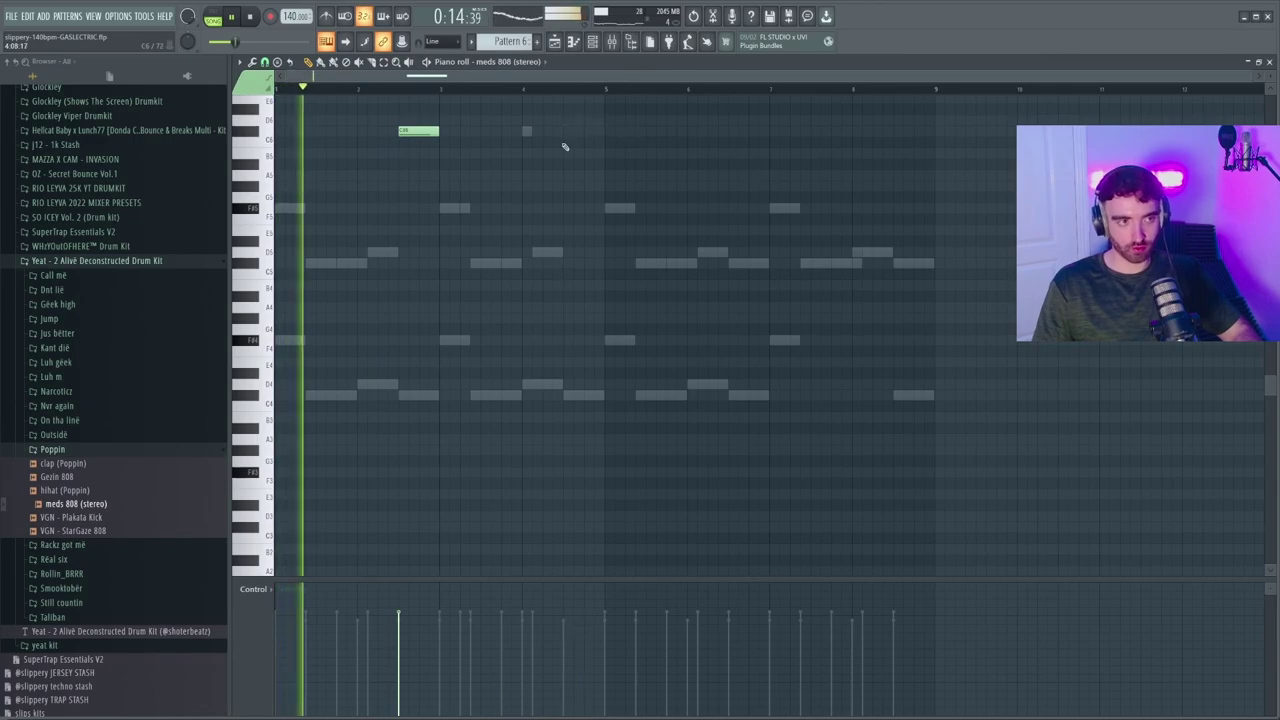
{"action": "double_click", "coordinate": [586, 396]}
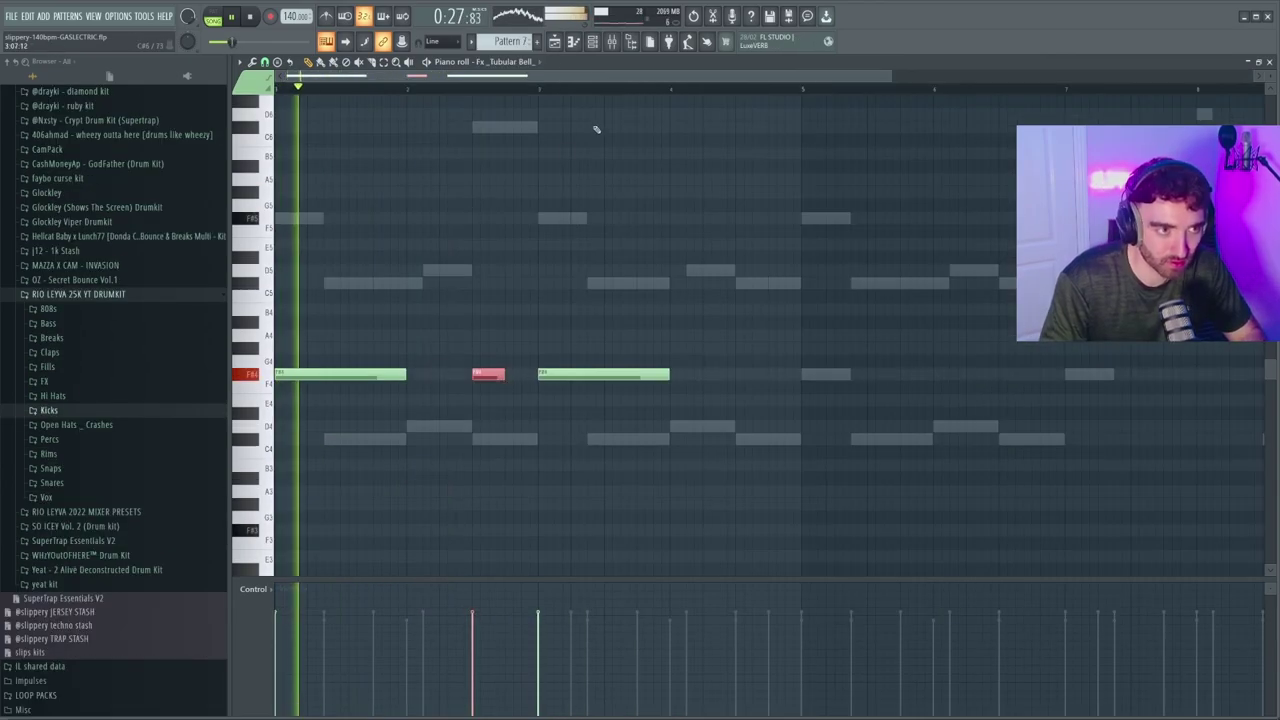
- Enable the volume envelope of the Fx _Tubular Bell_ channel and return to the playlist
{"action": "key", "text": "F6"}
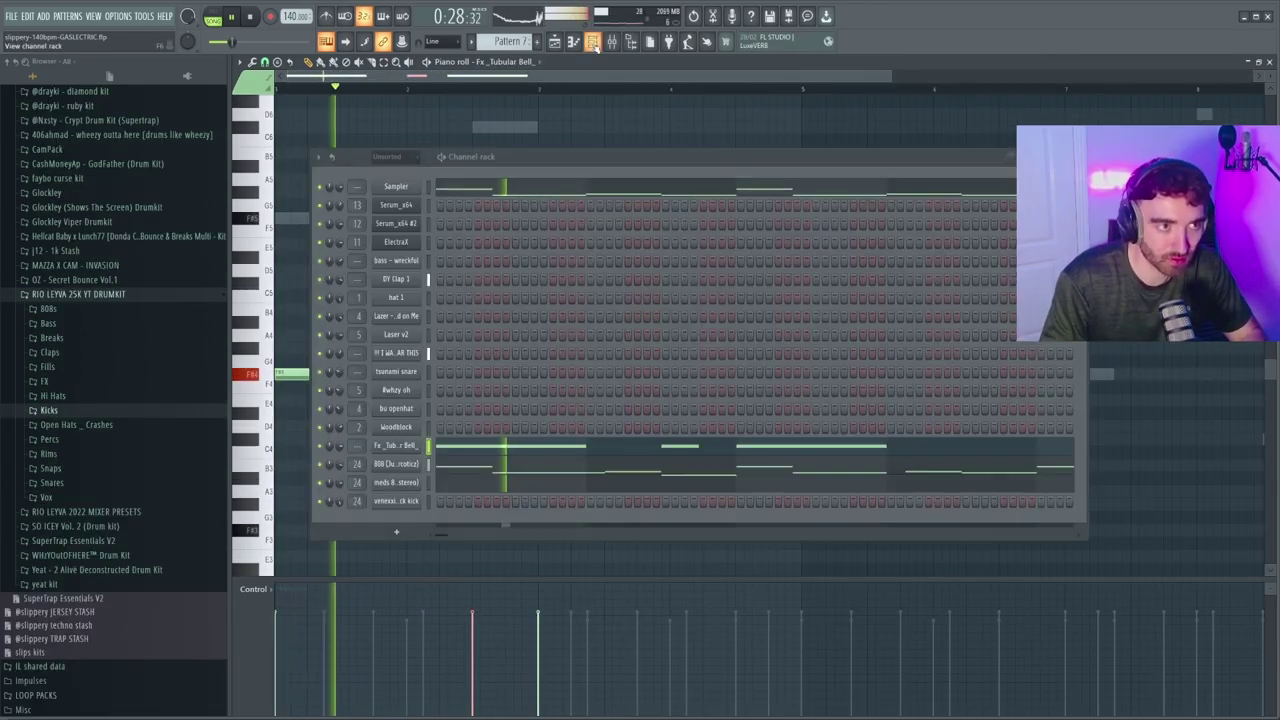
{"action": "left_click", "coordinate": [395, 445]}
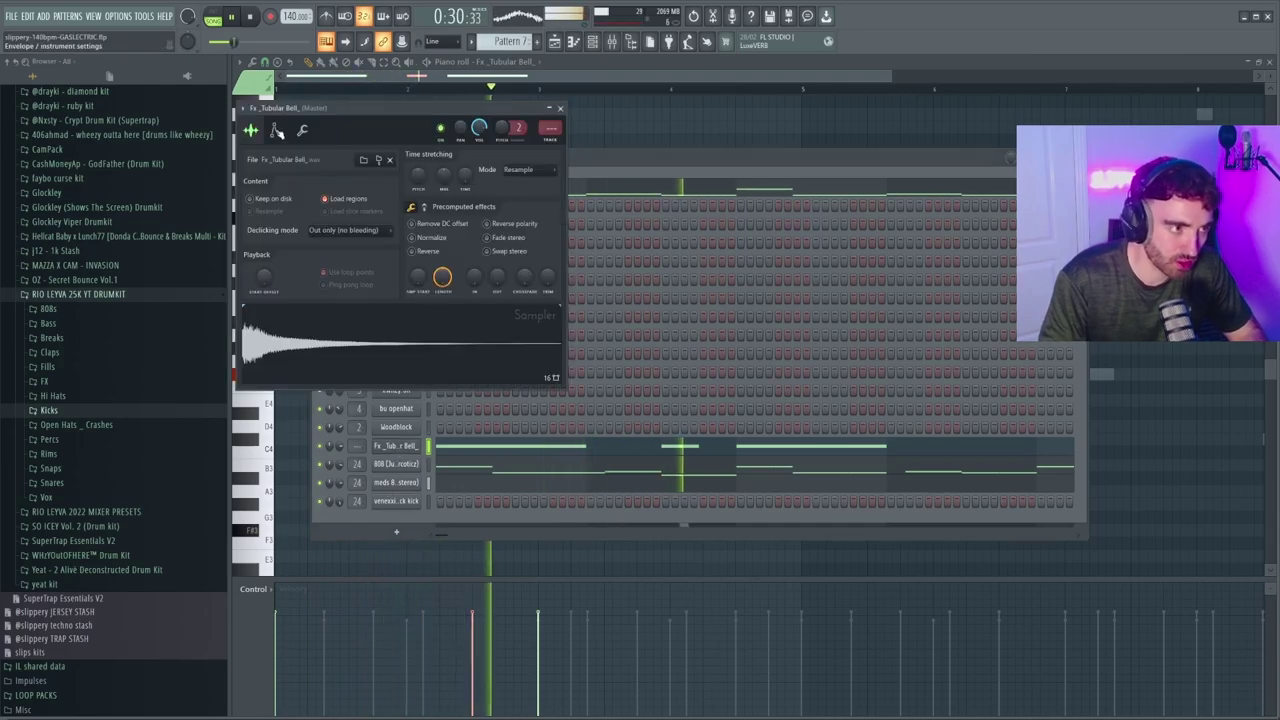
{"action": "left_click", "coordinate": [276, 130]}
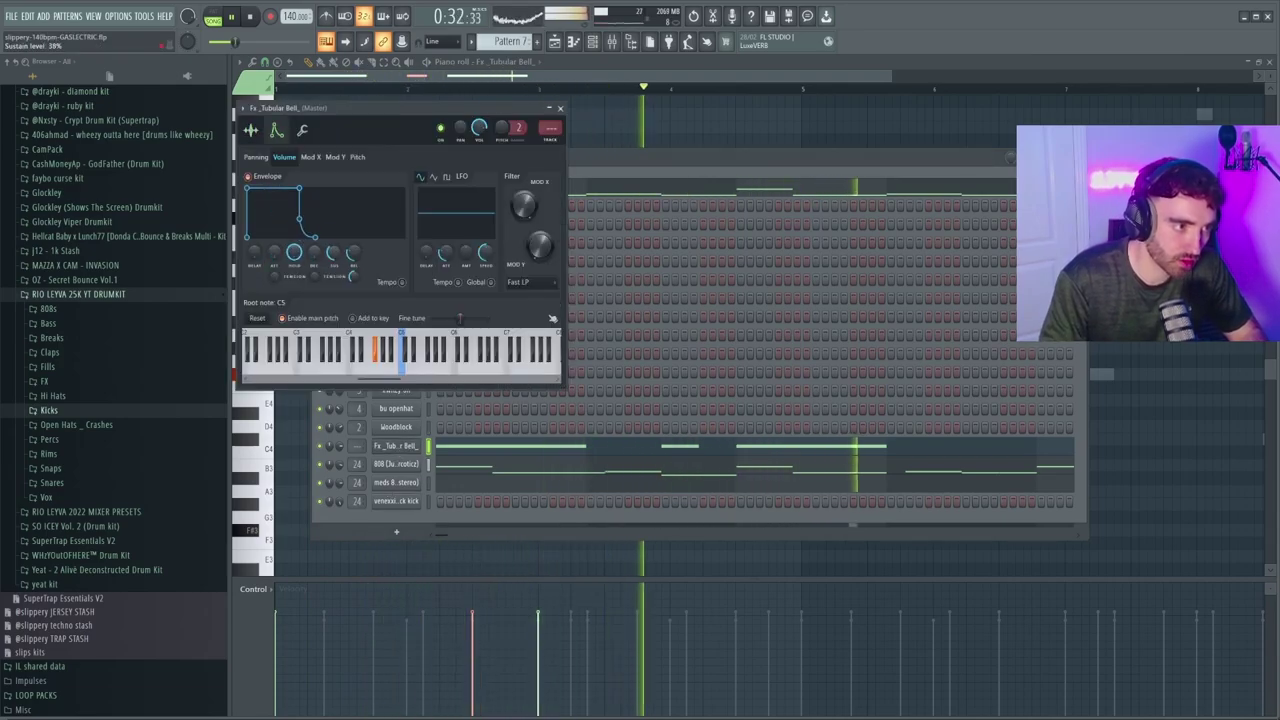
{"action": "left_click", "coordinate": [700, 129]}
{"action": "key", "text": "F5"}
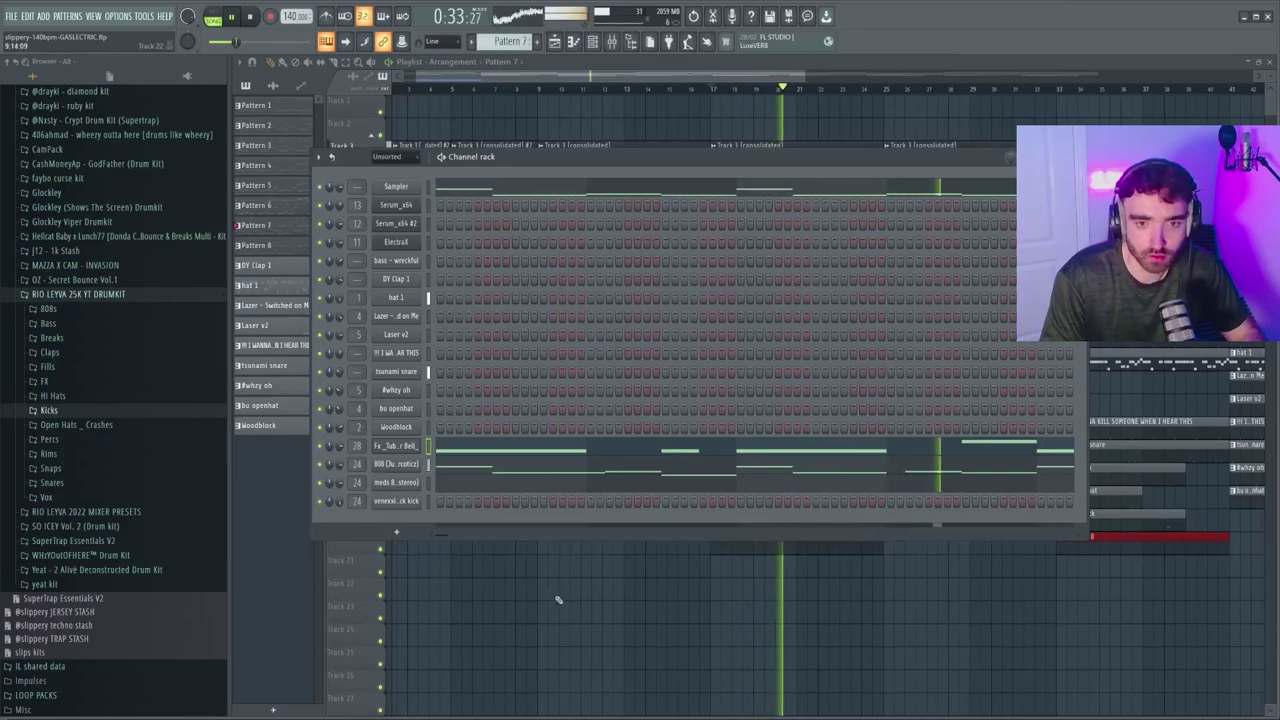
{"action": "key", "text": "F6"}
- Repeat the Track 3 and Track 4 (consolidated) #2 clips from bar 65 at bar 73 in the playlist
{"action": "scroll", "coordinate": [600, 623], "scroll_direction": "down", "scroll_amount": 2}
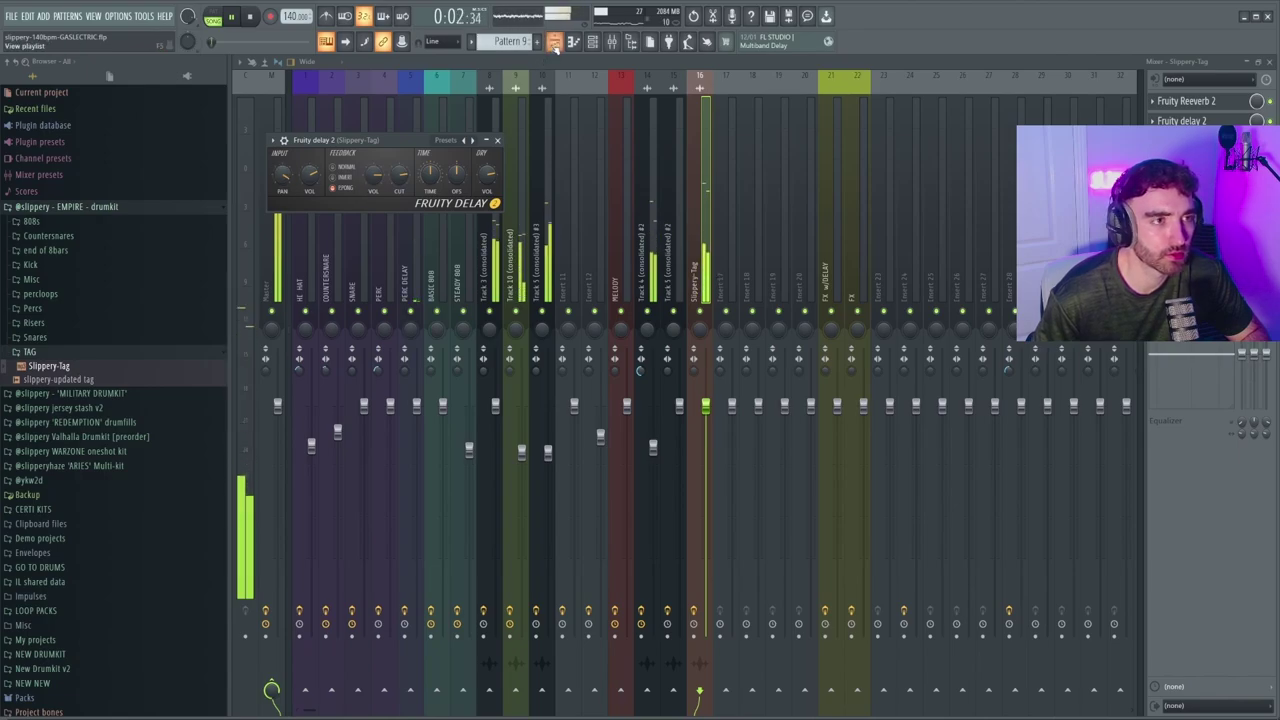
{"action": "left_click", "coordinate": [554, 42]}
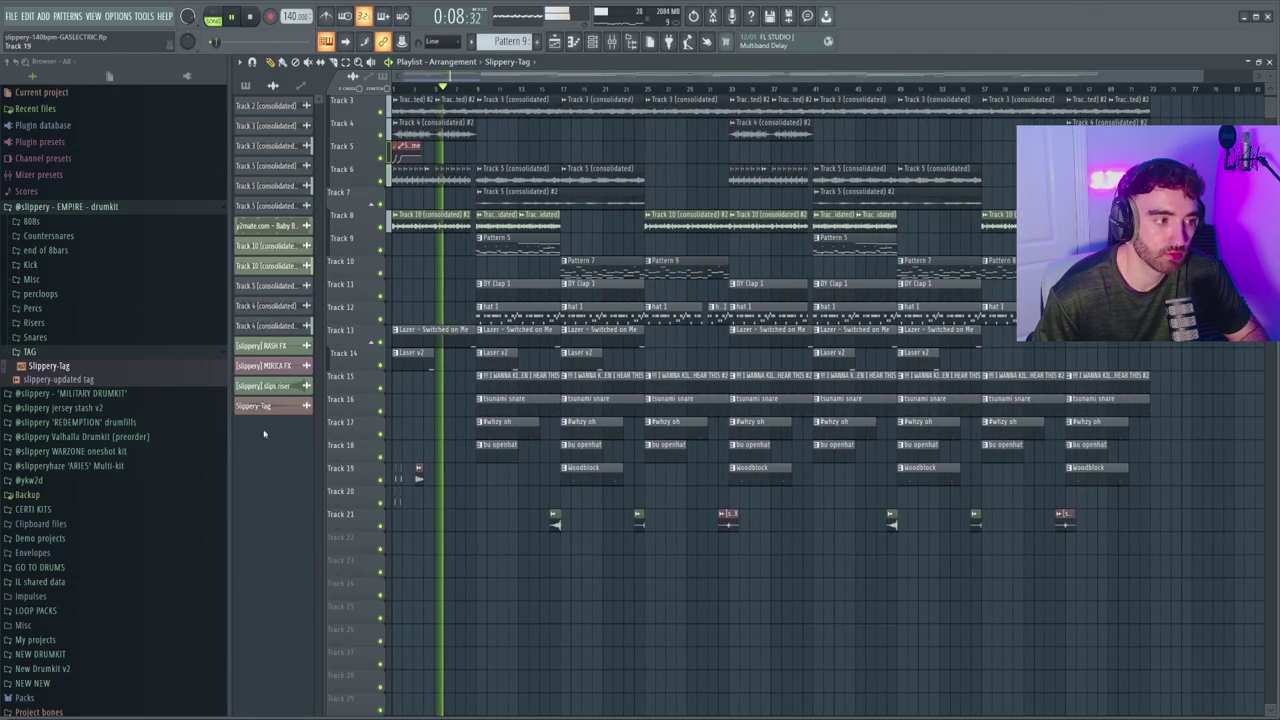
{"action": "scroll", "coordinate": [1092, 575], "scroll_direction": "down", "scroll_amount": 1}
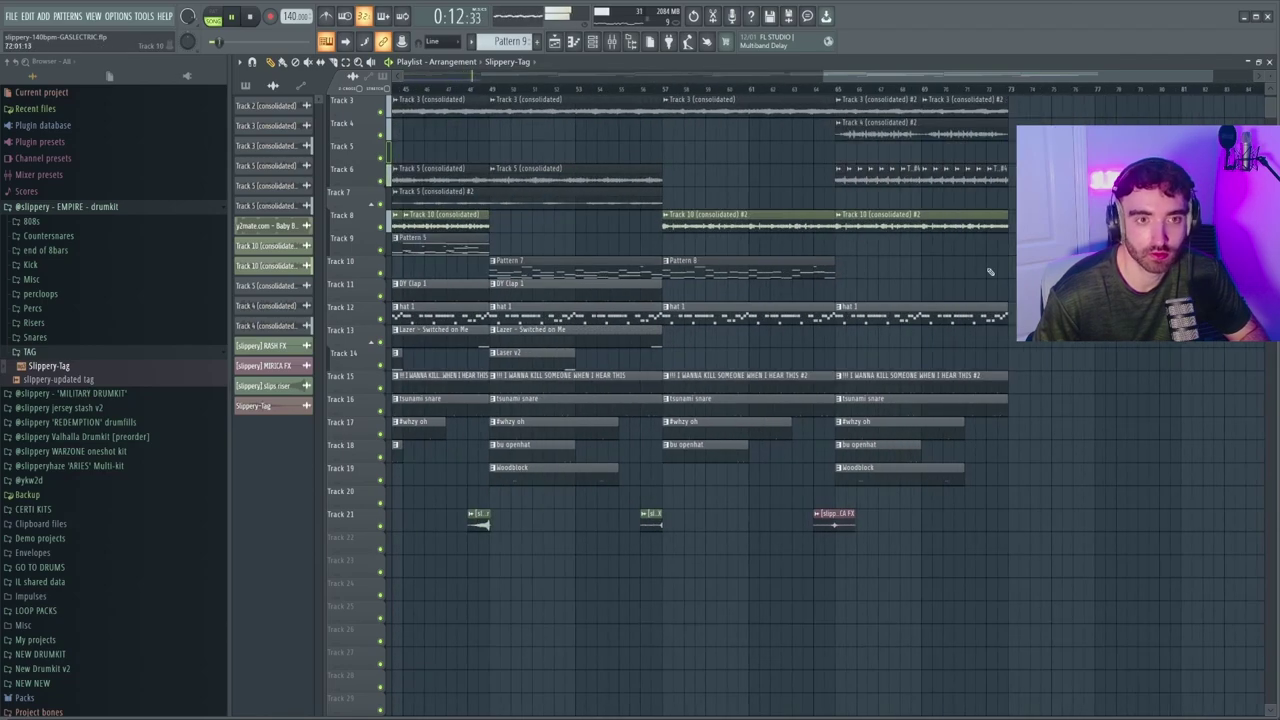
{"action": "left_click", "coordinate": [998, 117], "text": "shift"}
{"action": "key", "text": "ctrl+b"}
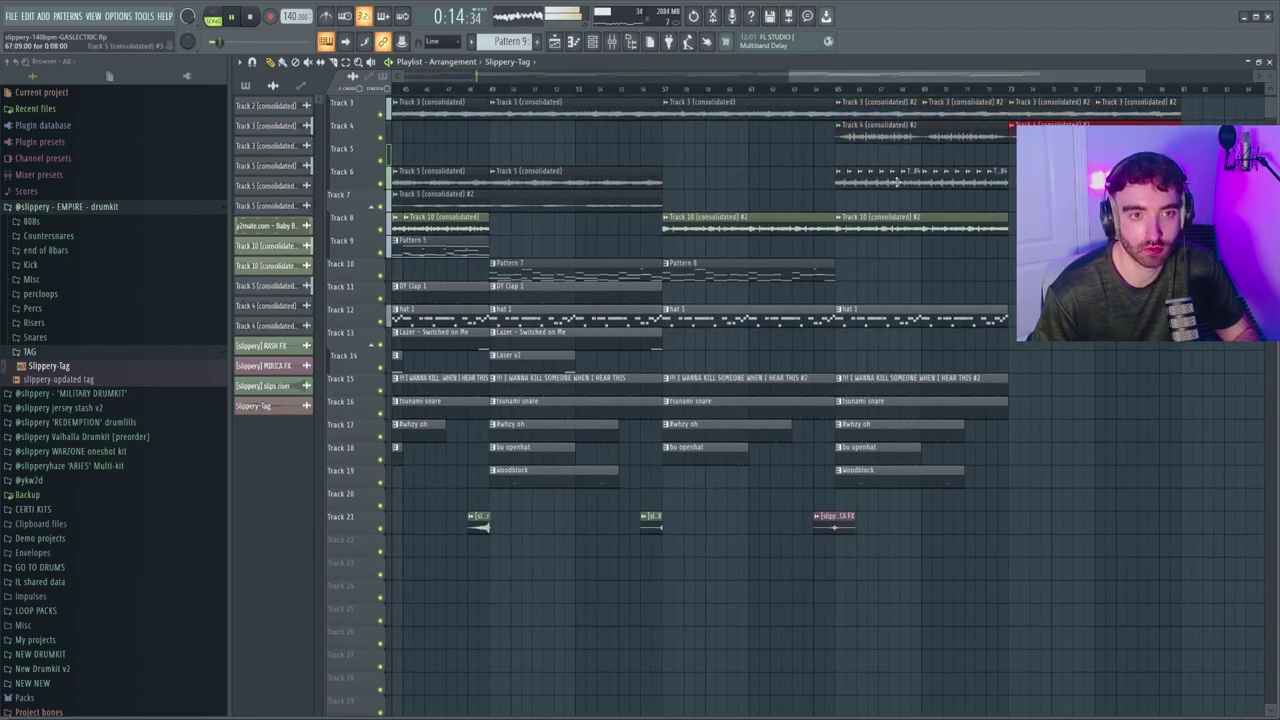
{"action": "scroll", "coordinate": [1112, 529], "scroll_direction": "down", "scroll_amount": 5}
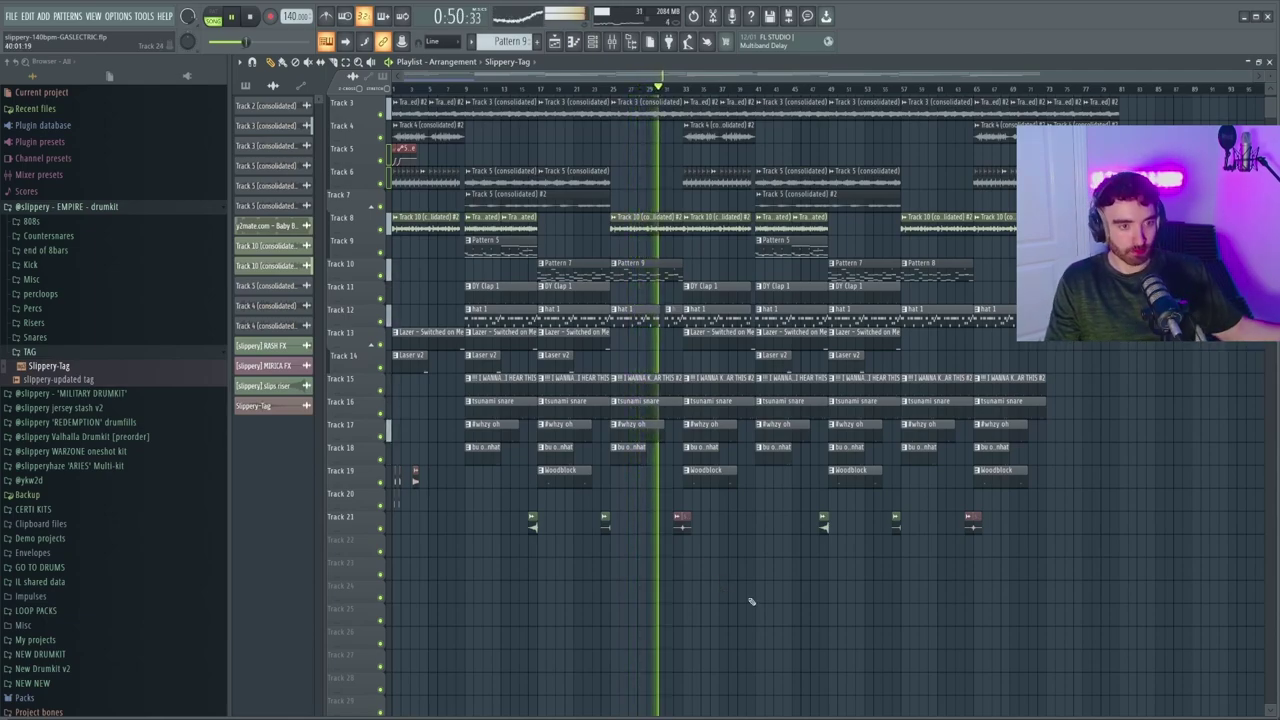
{"action": "scroll", "coordinate": [650, 420], "scroll_direction": "up", "scroll_amount": 4}
{"action": "scroll", "coordinate": [560, 300], "scroll_direction": "up", "scroll_amount": 4}
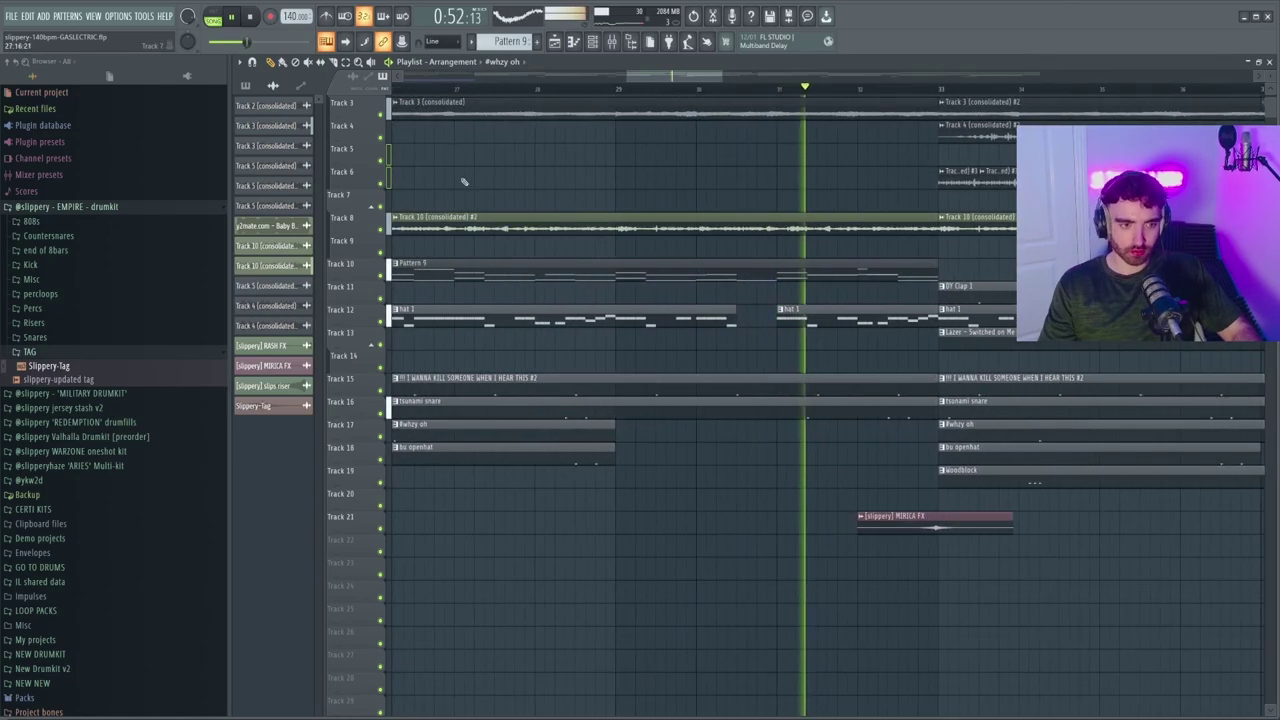
{"action": "scroll", "coordinate": [794, 586], "scroll_direction": "down", "scroll_amount": 8}
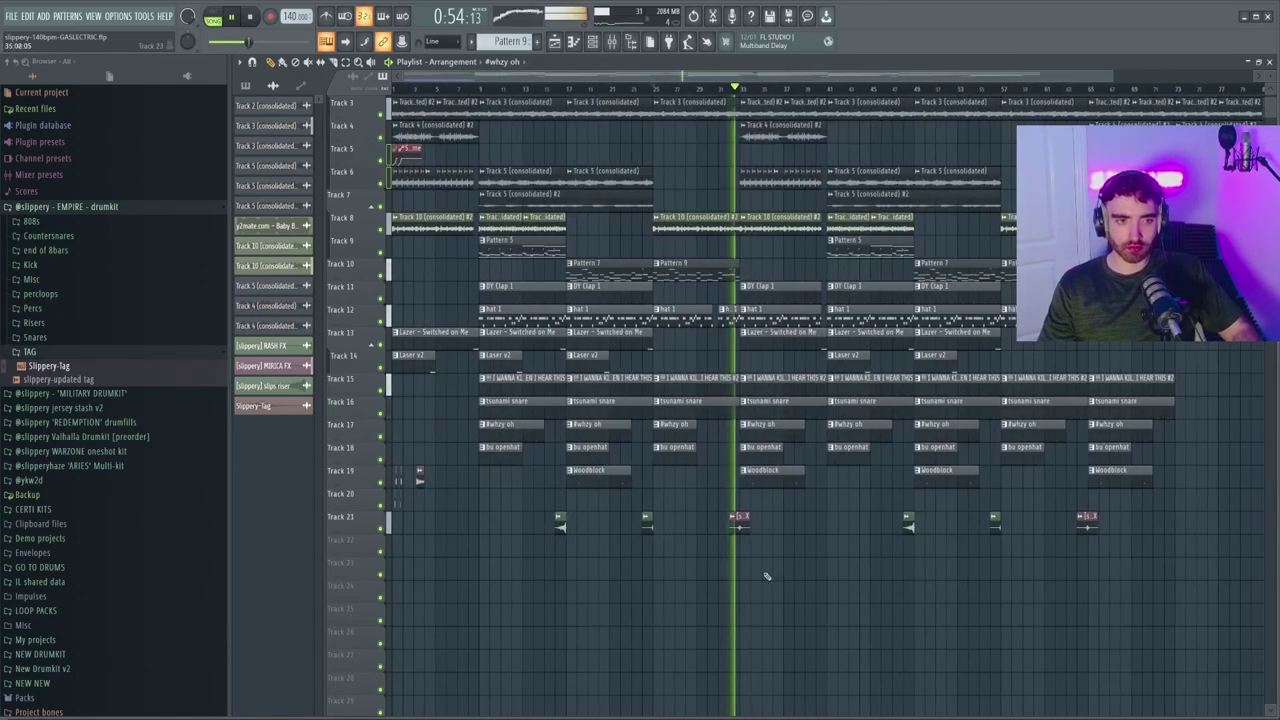
{"action": "scroll", "coordinate": [760, 573], "scroll_direction": "up", "scroll_amount": 4}
{"action": "scroll", "coordinate": [665, 535], "scroll_direction": "up", "scroll_amount": 5}
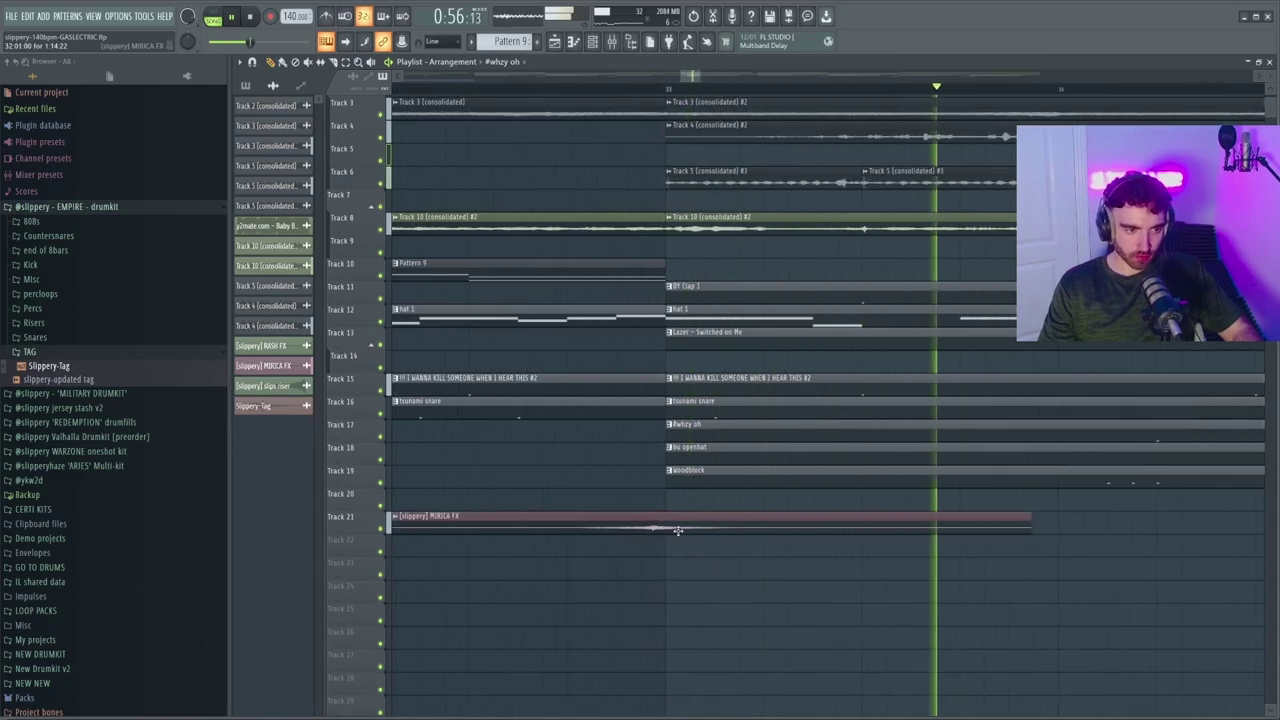
{"action": "scroll", "coordinate": [700, 543], "scroll_direction": "down", "scroll_amount": 5}
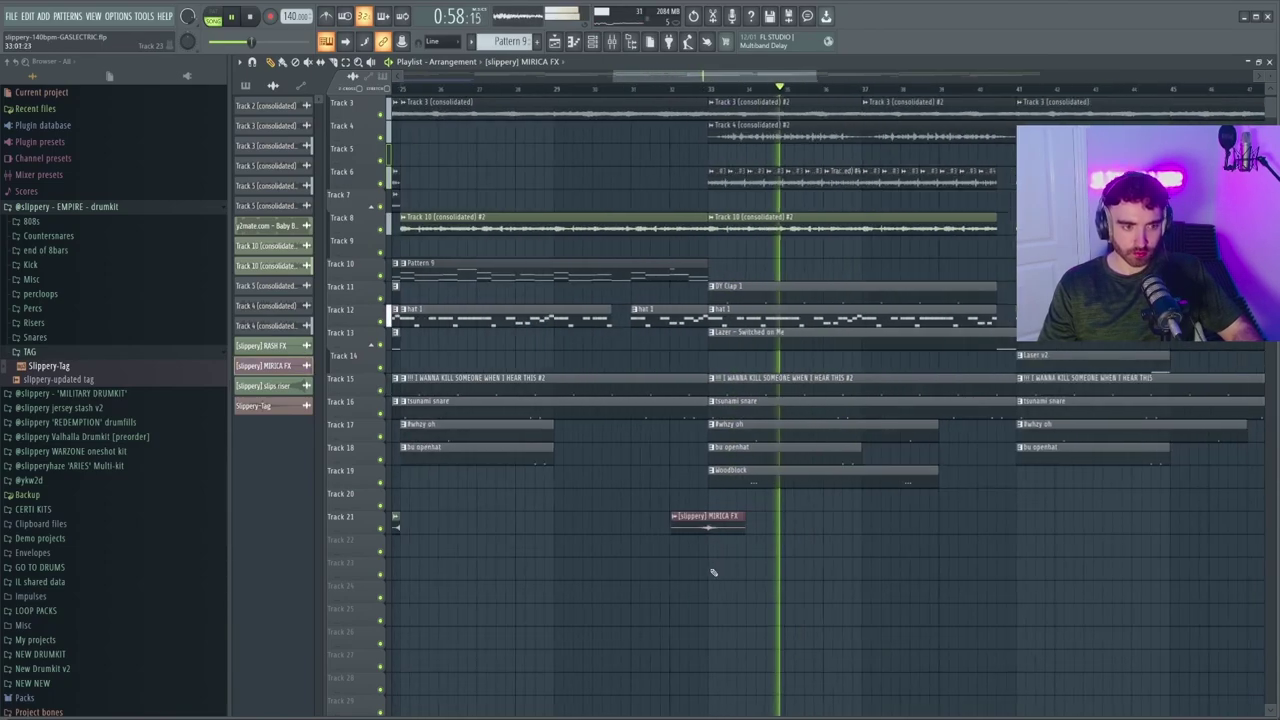
{"action": "scroll", "coordinate": [766, 580], "scroll_direction": "down", "scroll_amount": 6}
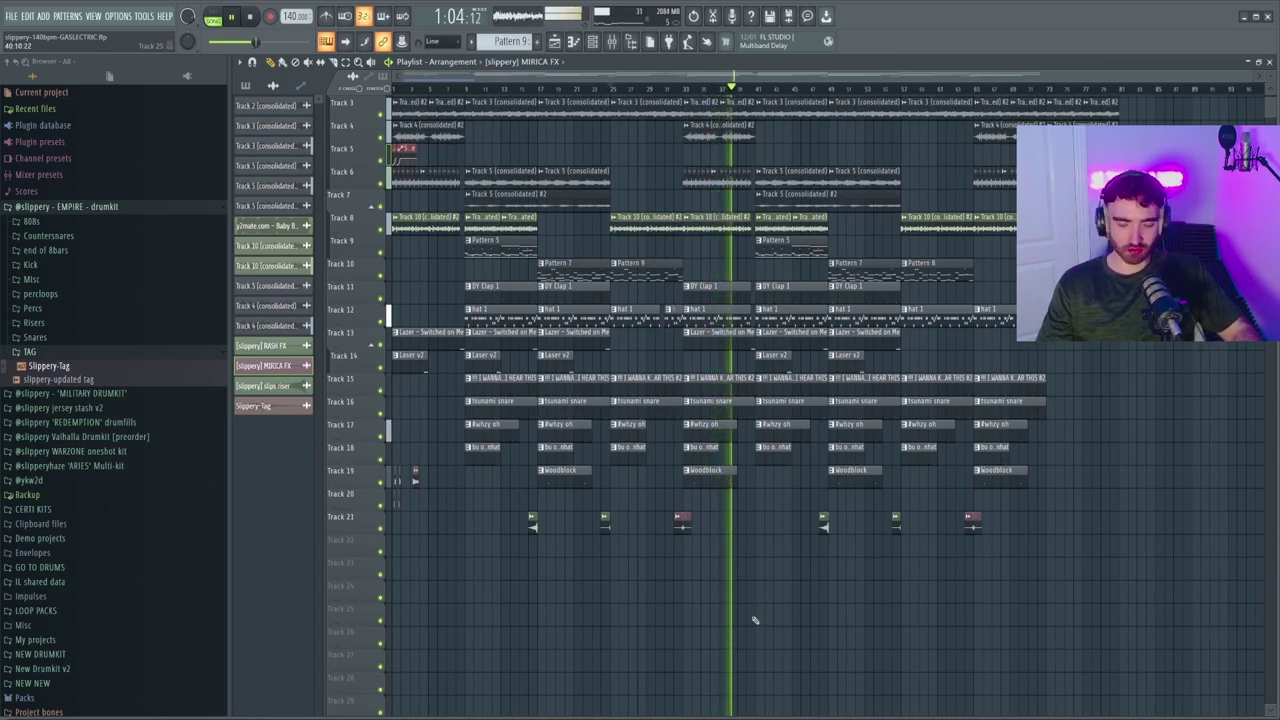
- Trim the ends of the Track 15 and tsunami snare clips starting at bar 33 so both stop shortly before bar 41
{"action": "scroll", "coordinate": [755, 620], "scroll_direction": "up", "scroll_amount": 6}
{"action": "scroll", "coordinate": [833, 452], "scroll_direction": "down", "scroll_amount": 4}
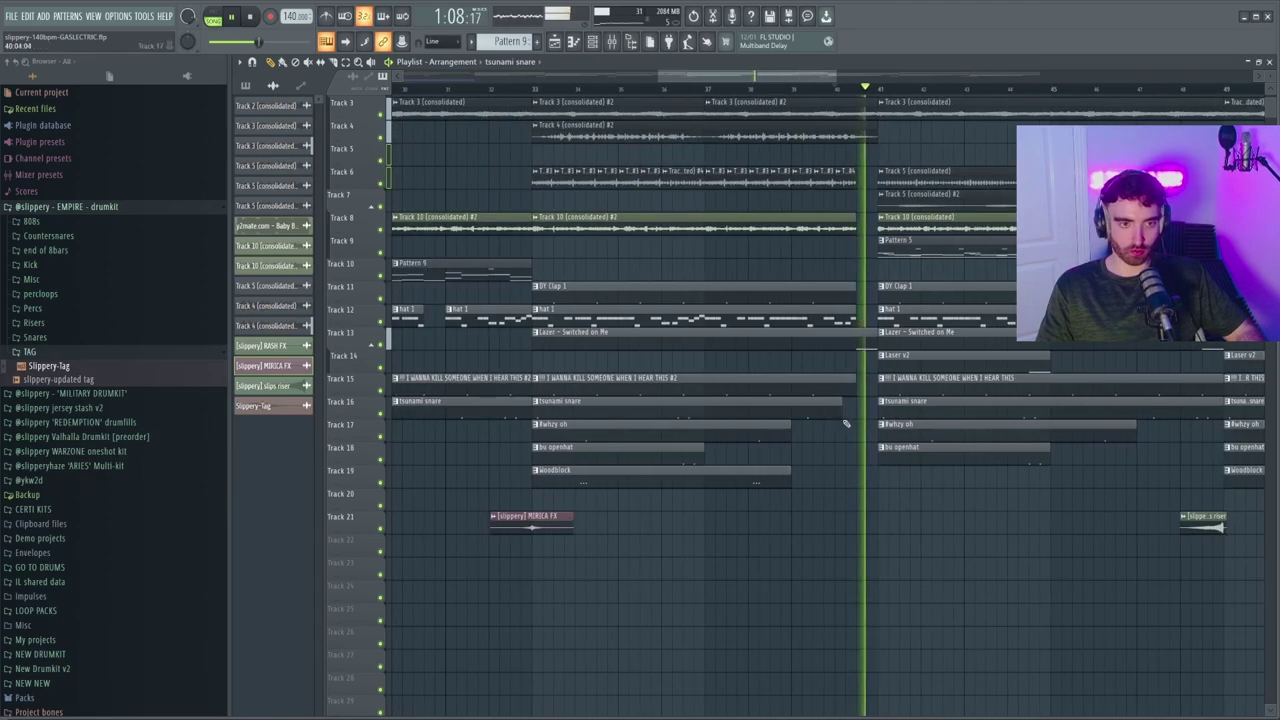
{"action": "scroll", "coordinate": [833, 452], "scroll_direction": "up", "scroll_amount": 4}
{"action": "scroll", "coordinate": [642, 532], "scroll_direction": "down", "scroll_amount": 5}
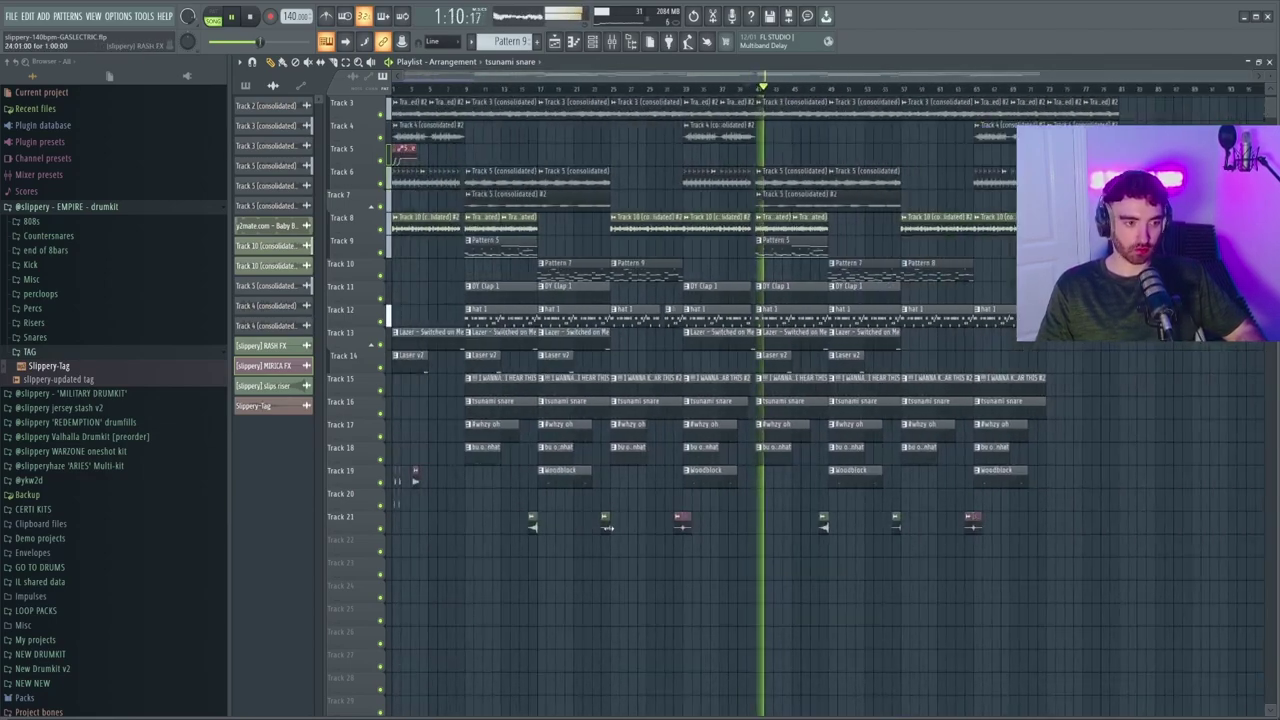